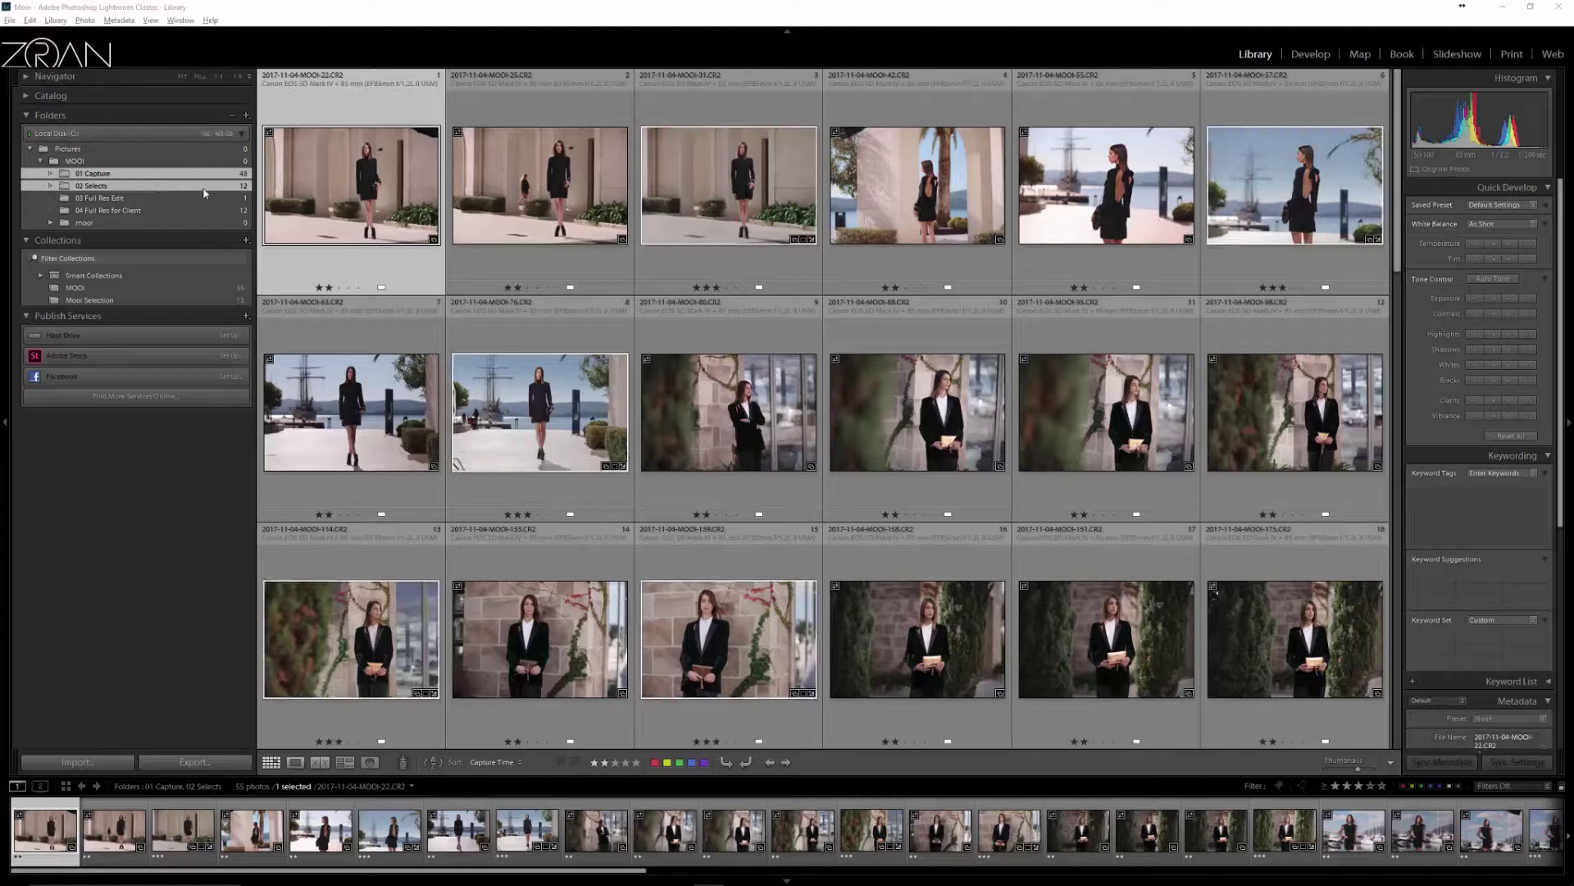
Show only the photos in the 02 Selects folder and review several of them individually in Develop
left_click(152, 187)
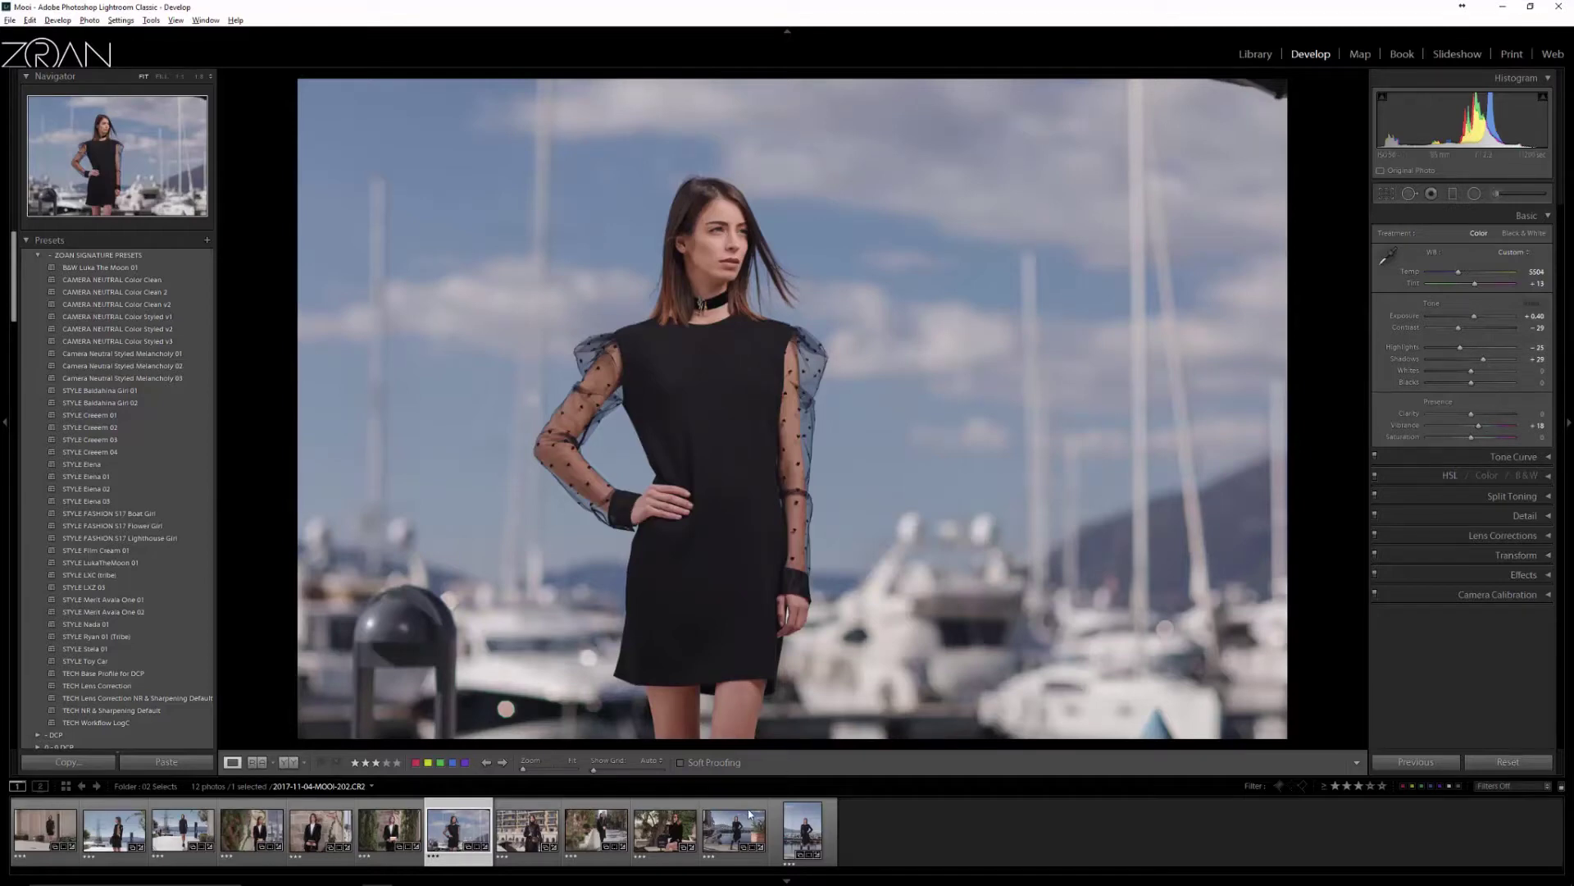
left_click(526, 830)
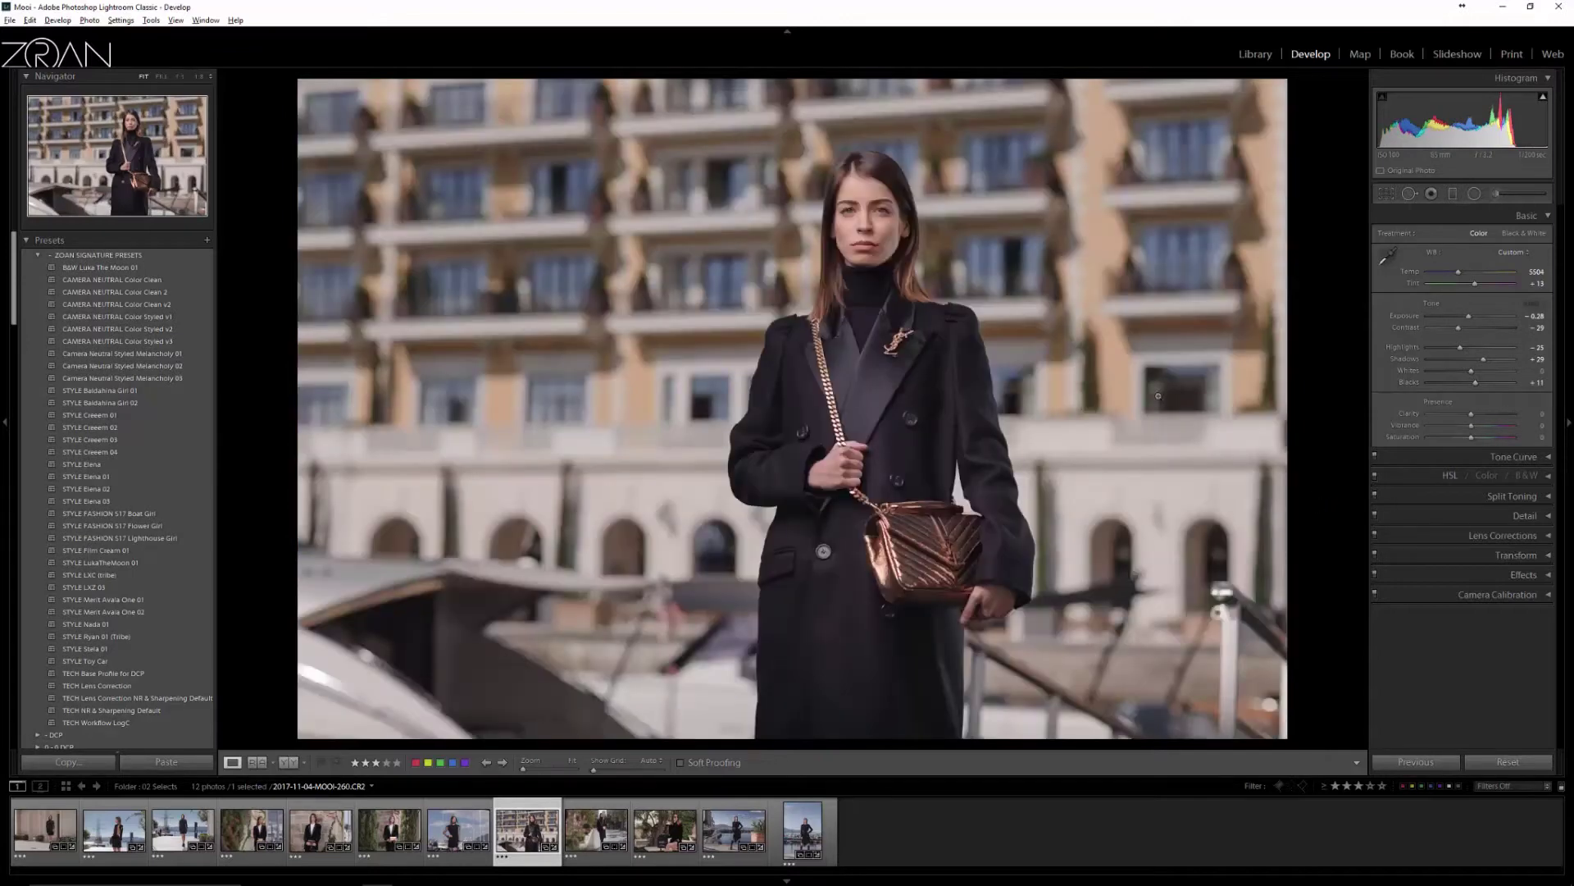
left_click(661, 836)
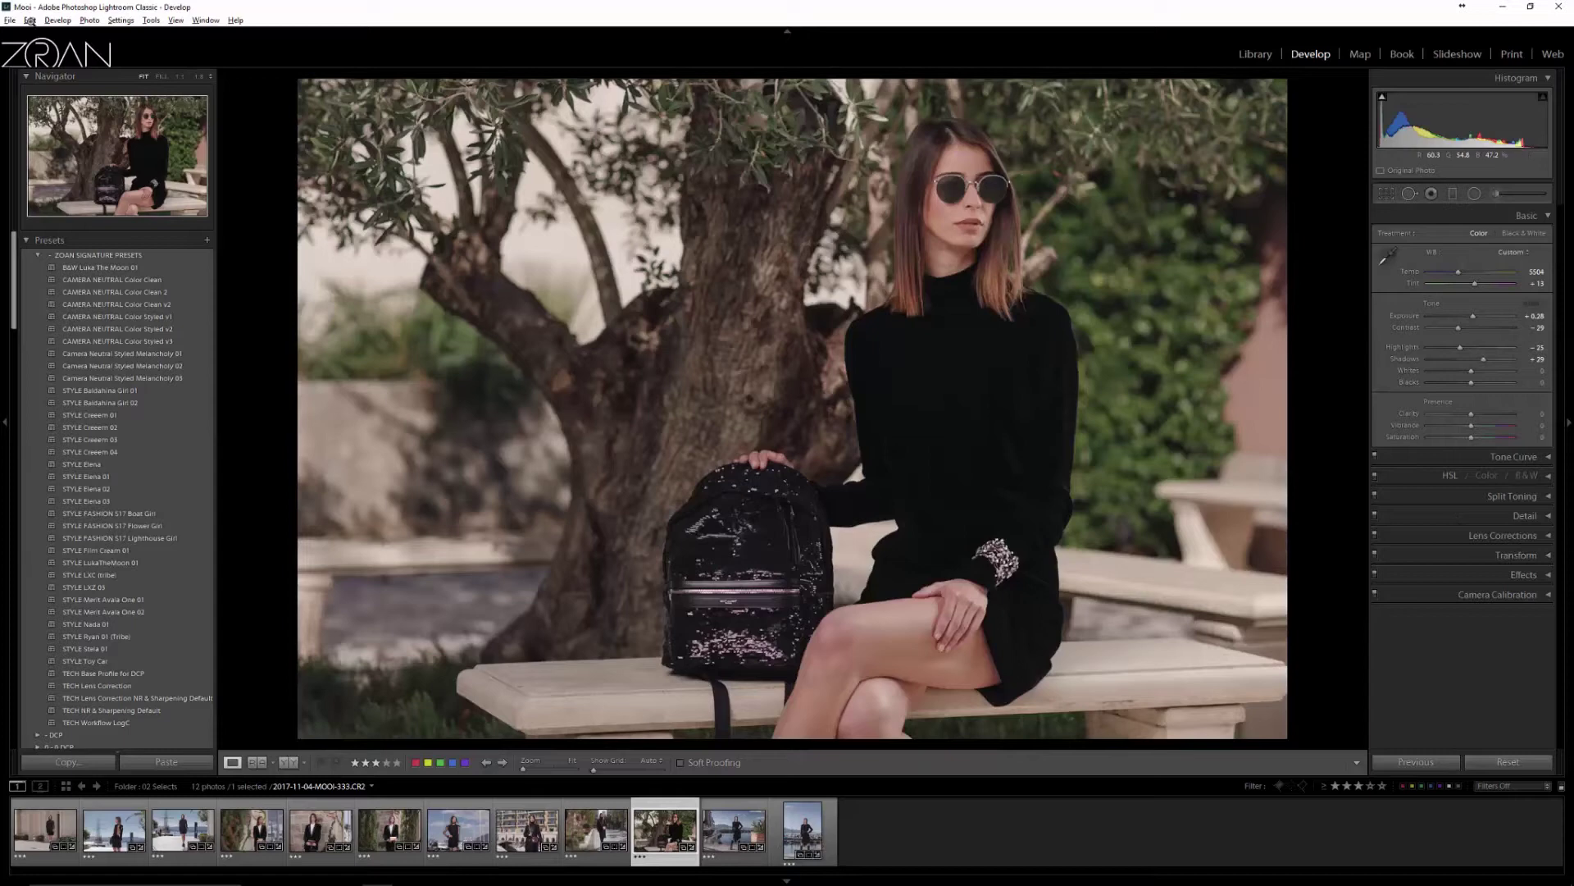
Set up an export of all the folder's photos with the Tiff 16bit 3dlc desktop preset and review its file, sizing and metadata settings
key("ctrl+a")
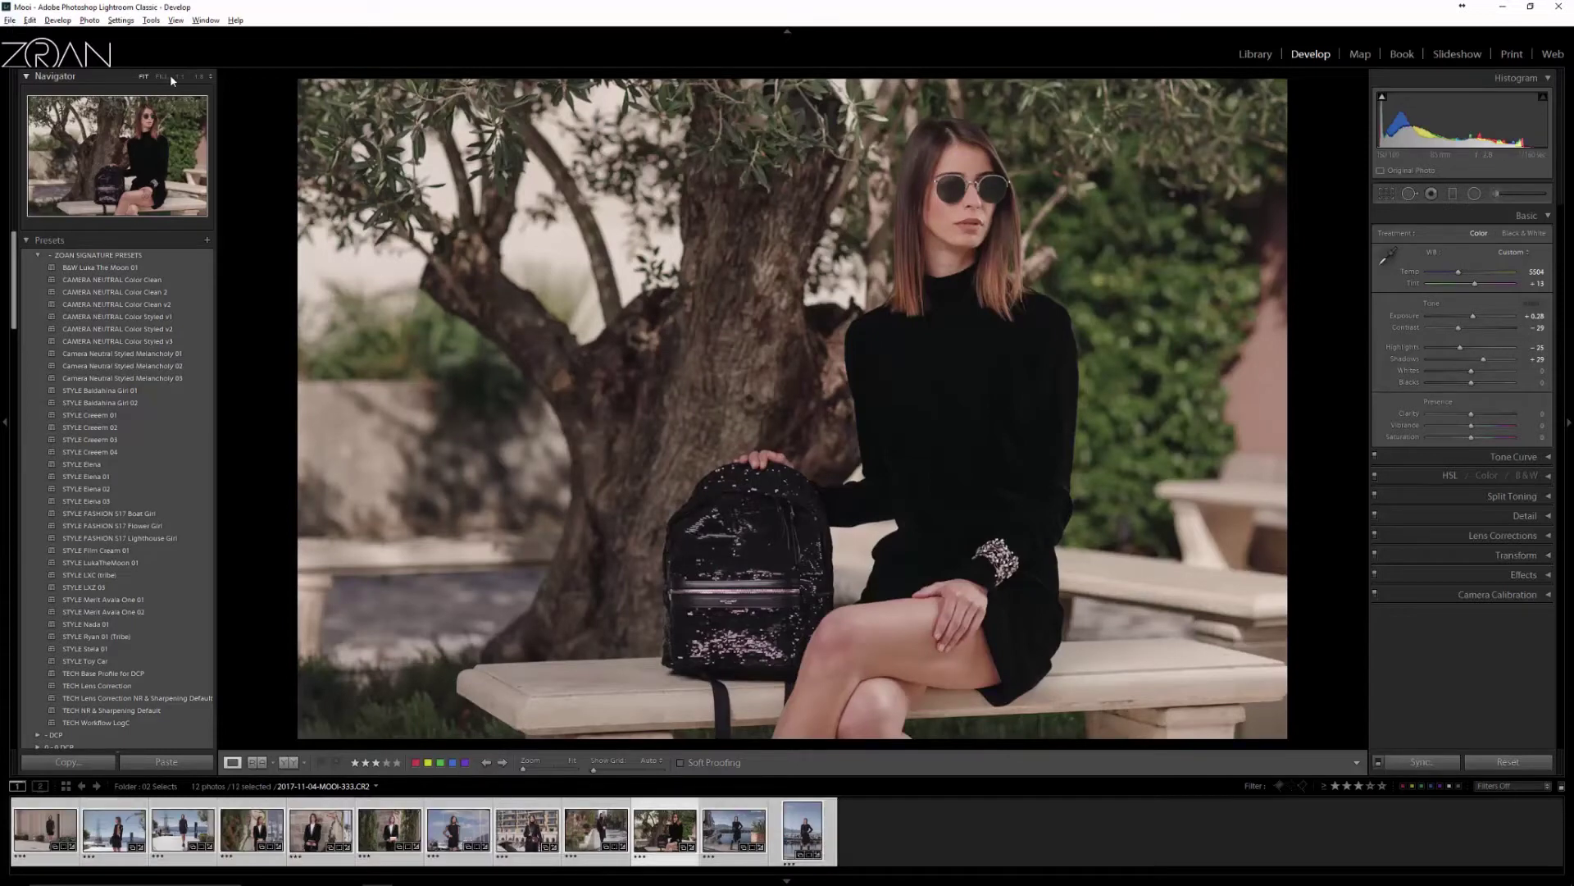
key("g")
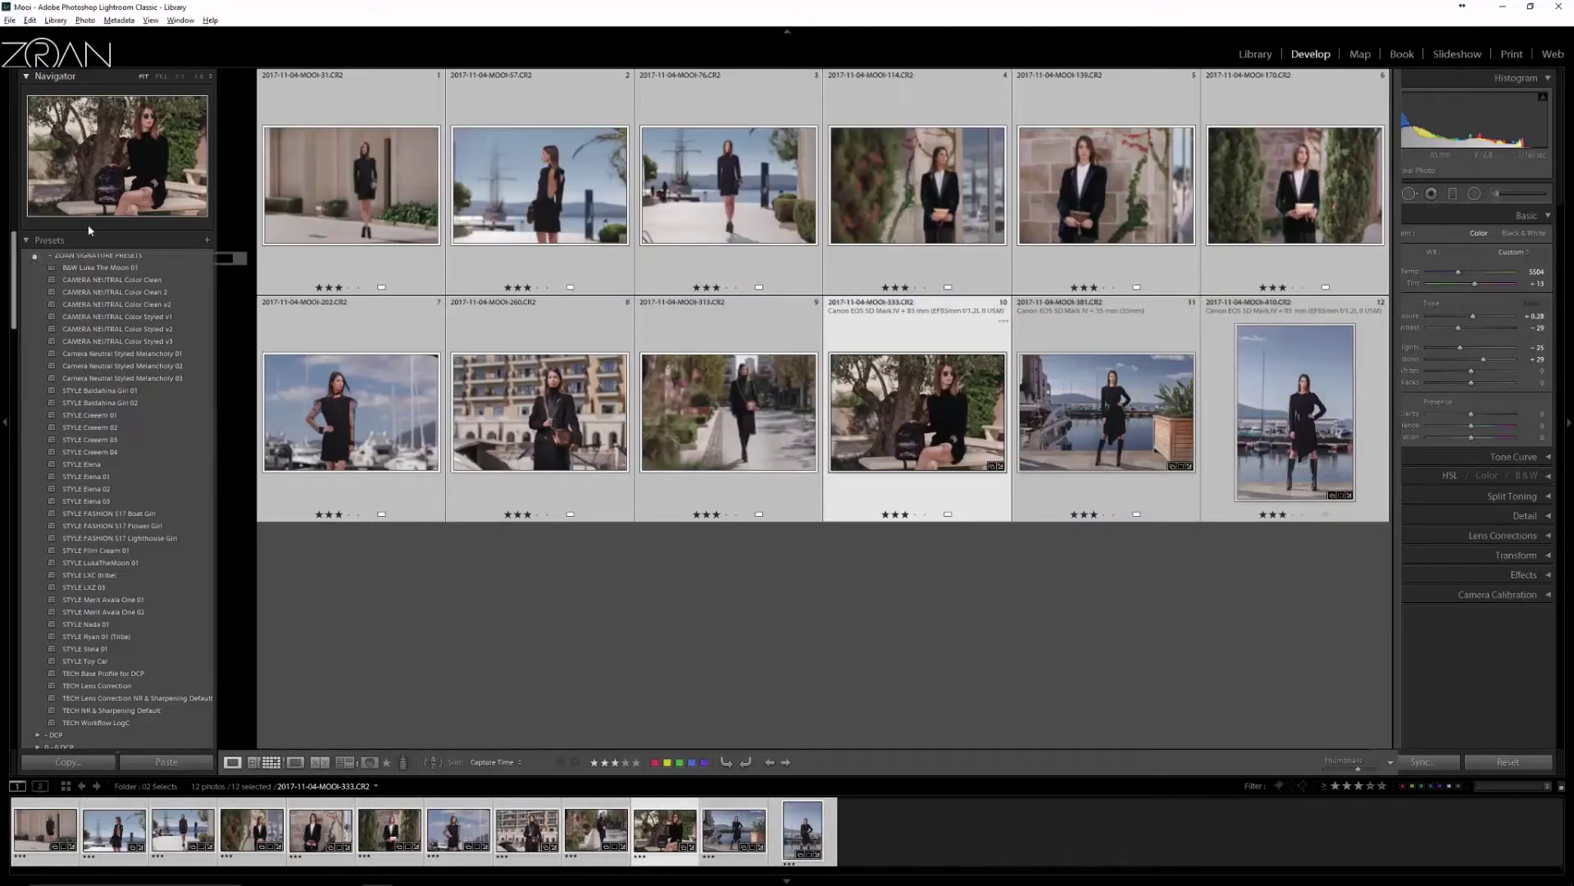
left_click(10, 19)
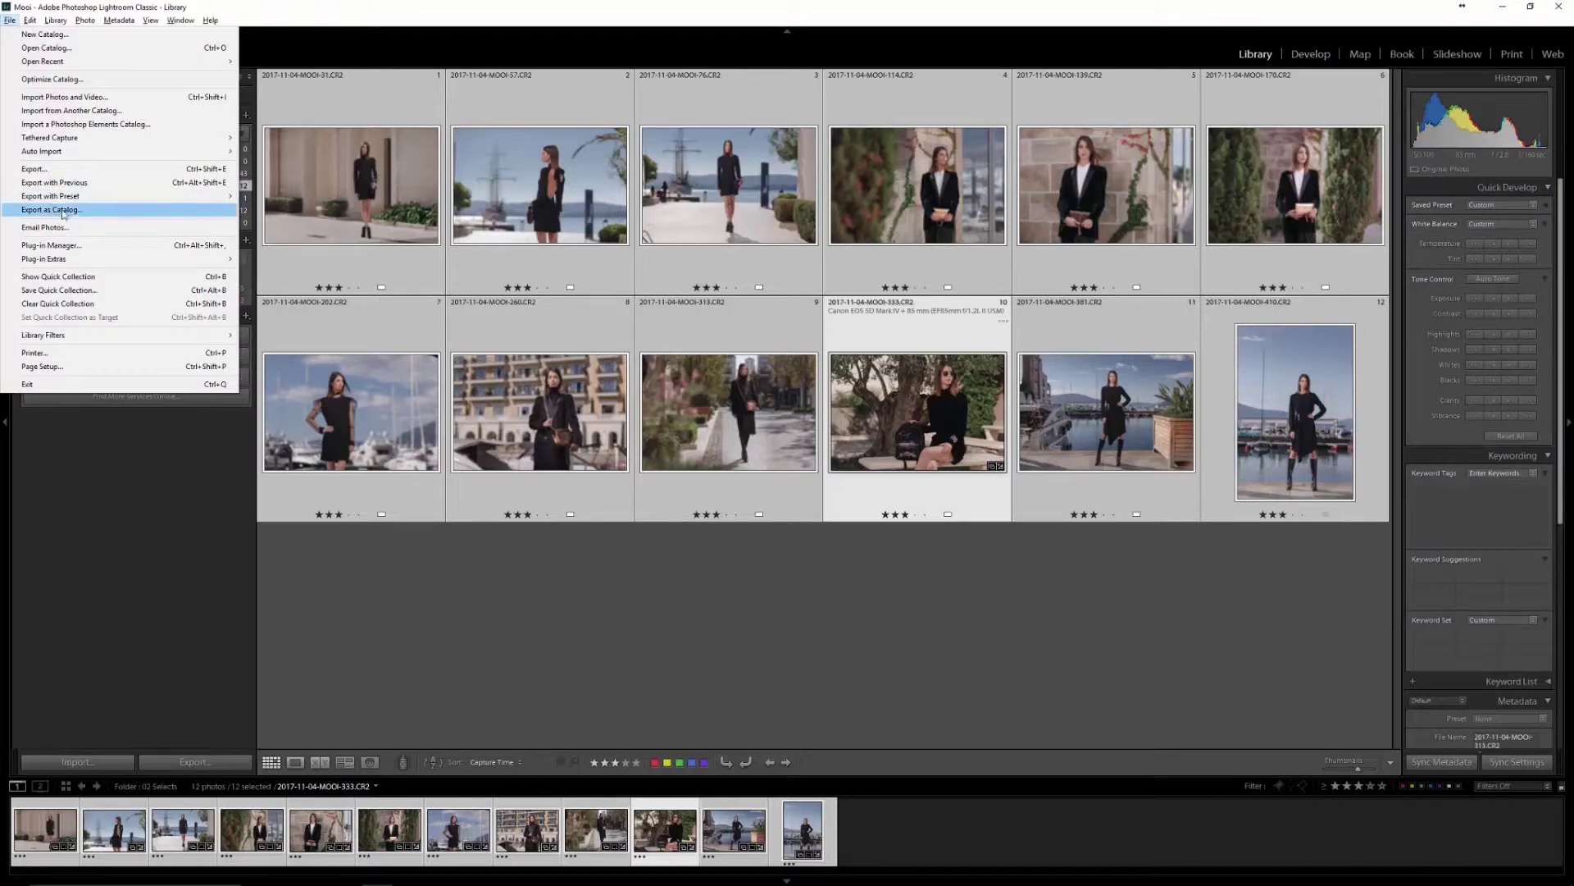
left_click(68, 170)
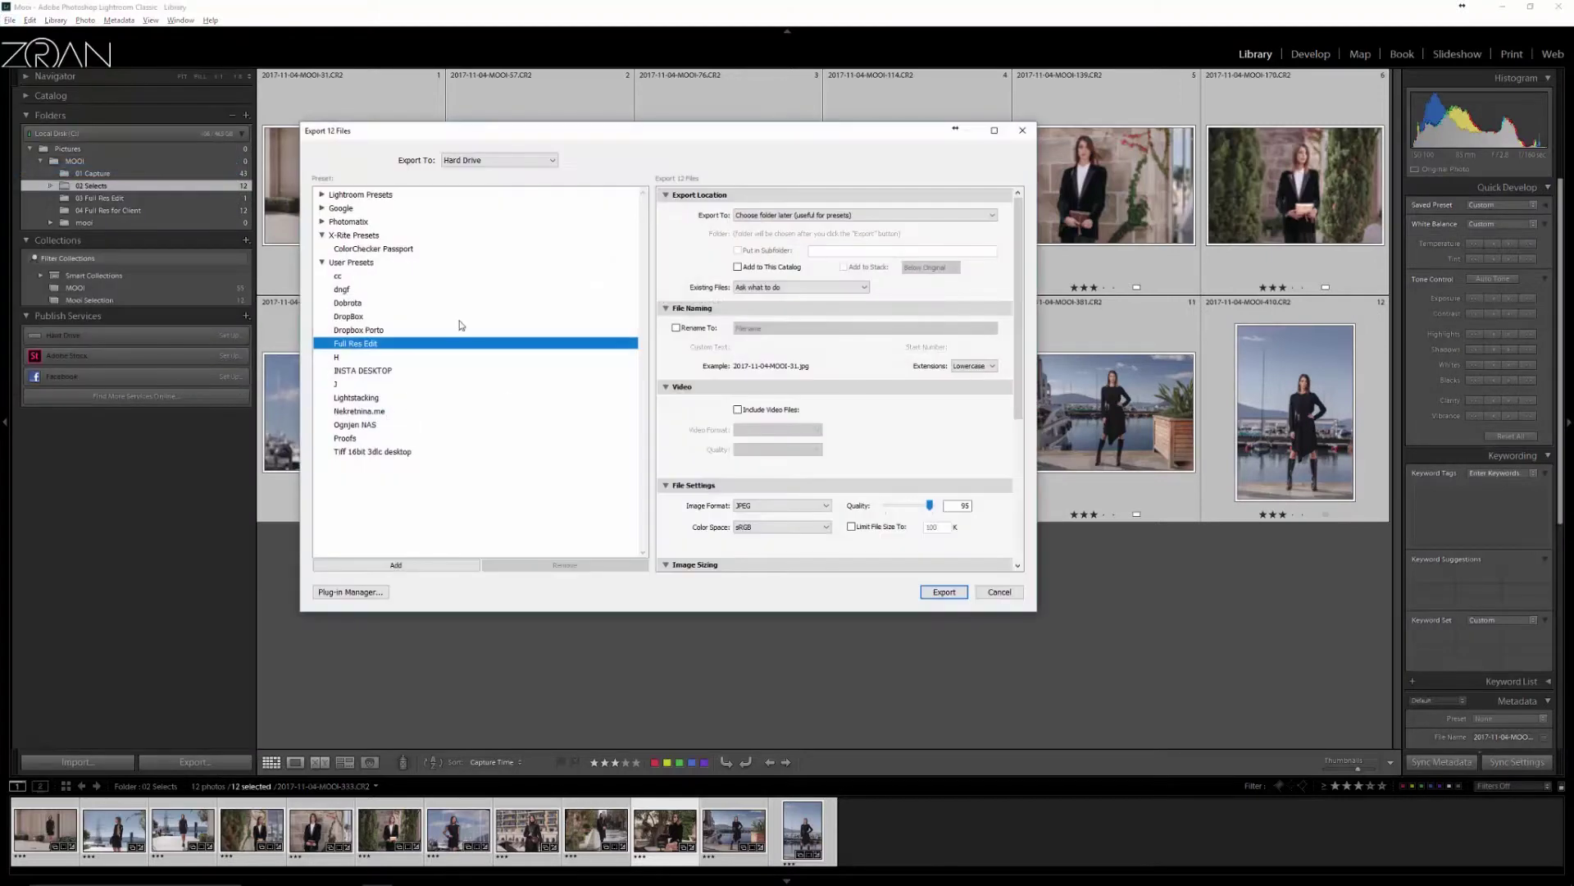
left_click(373, 452)
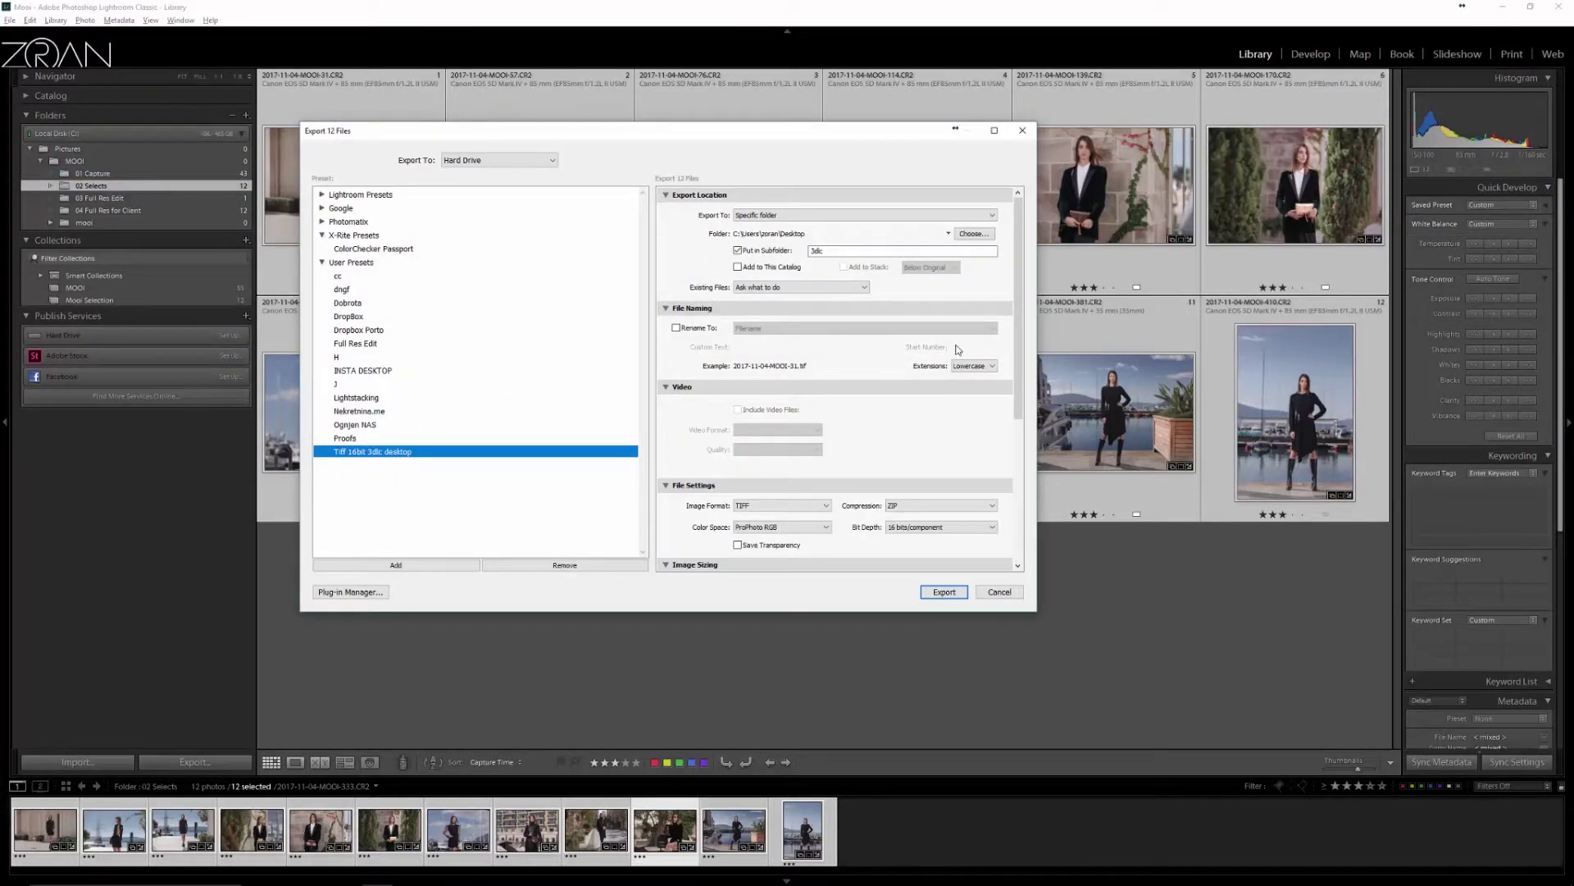
left_click_drag(1020, 332, 1025, 388)
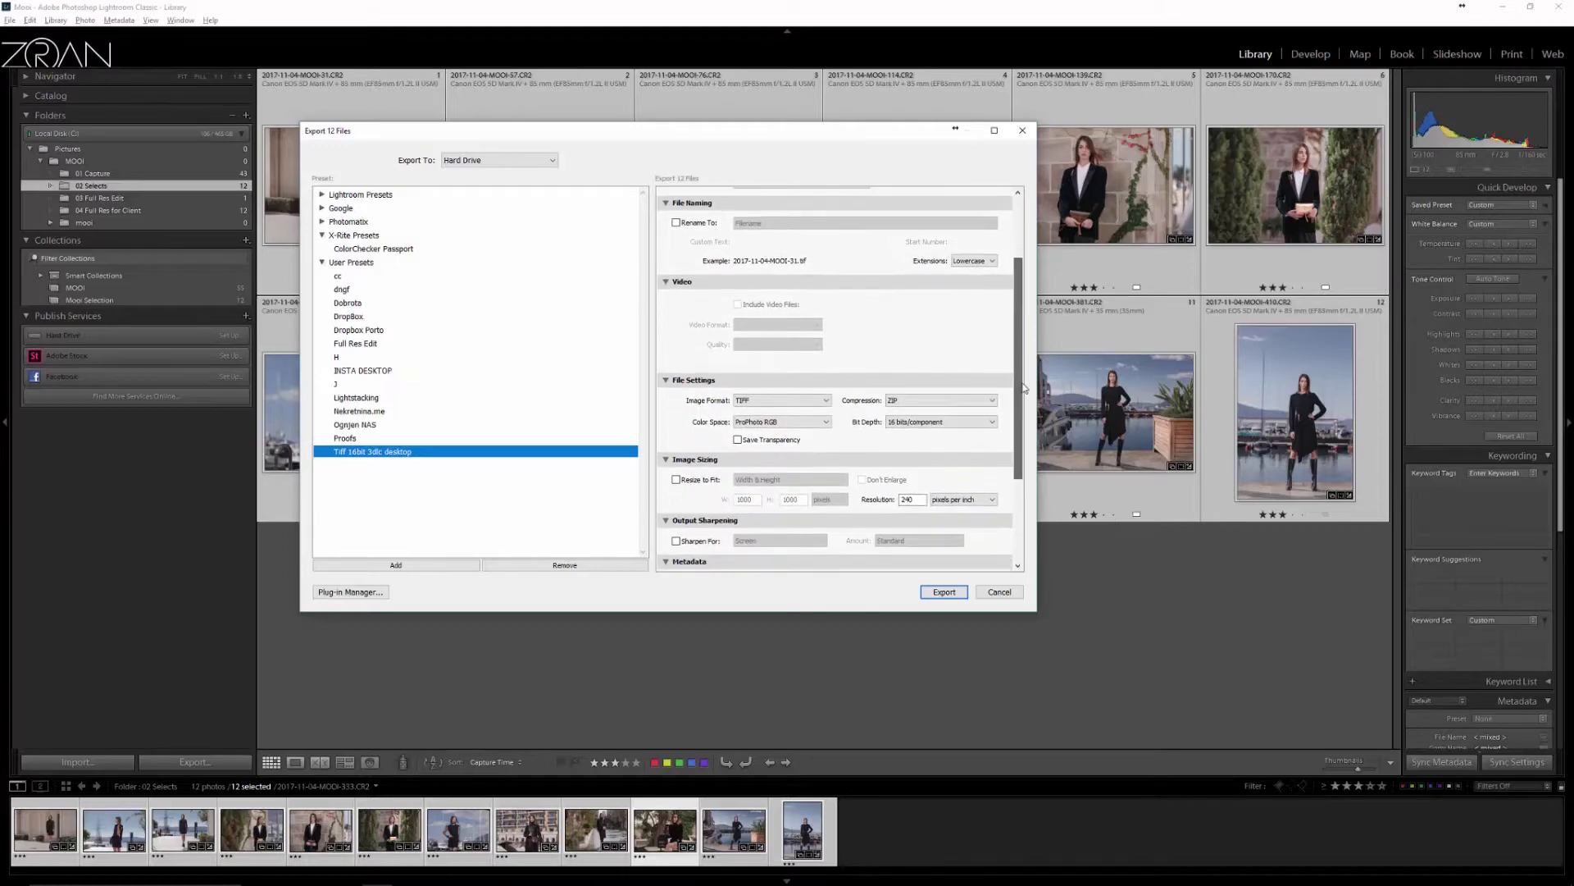
scroll(934, 388, "down", 2)
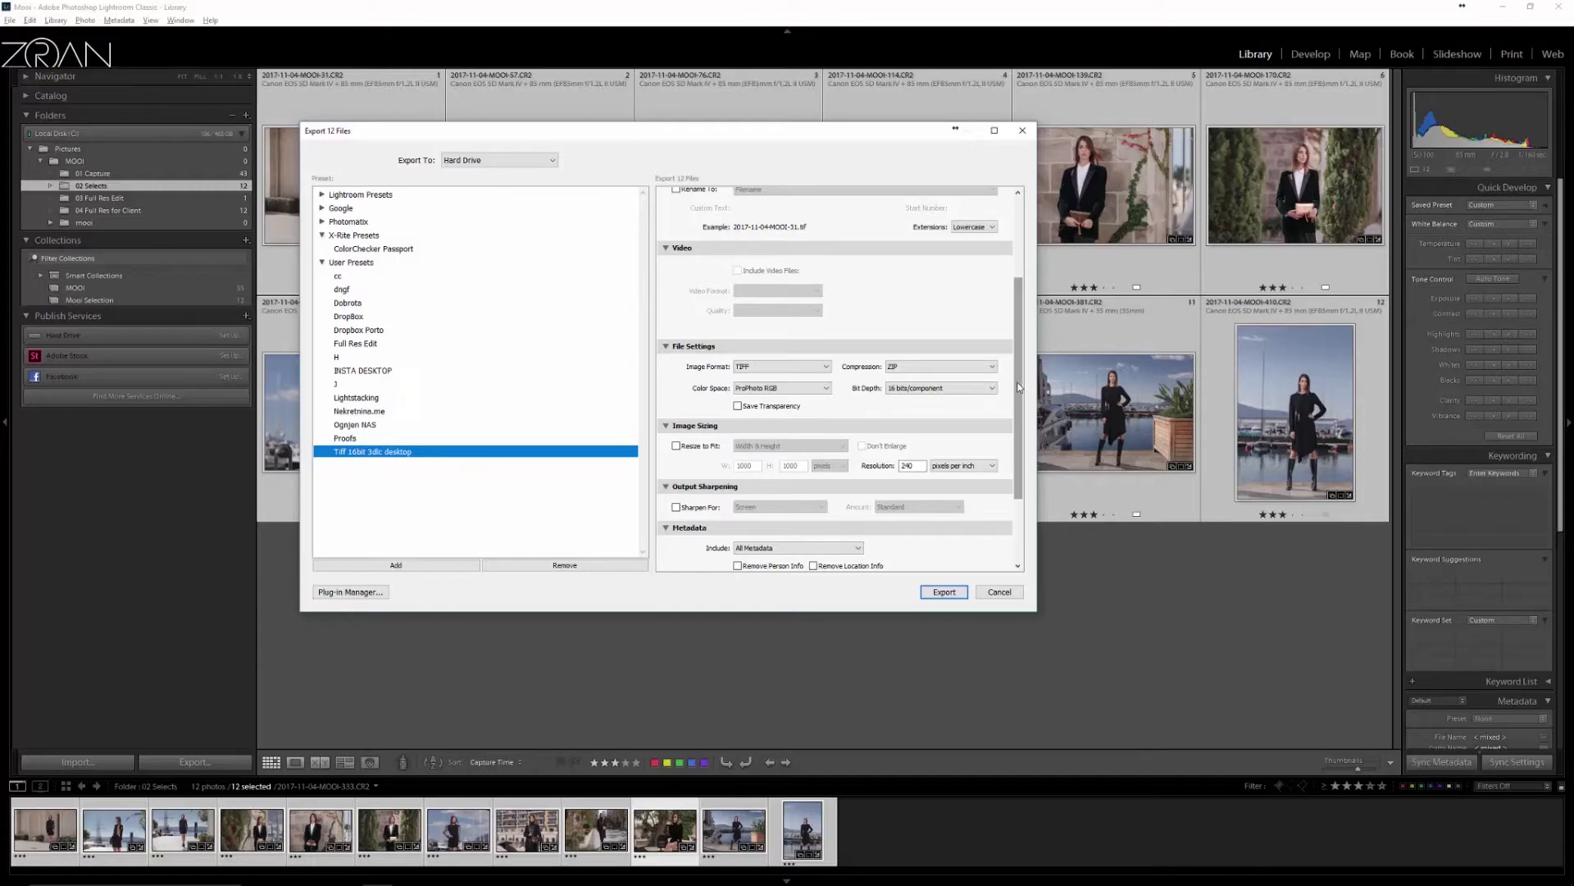
left_click_drag(1019, 387, 1025, 425)
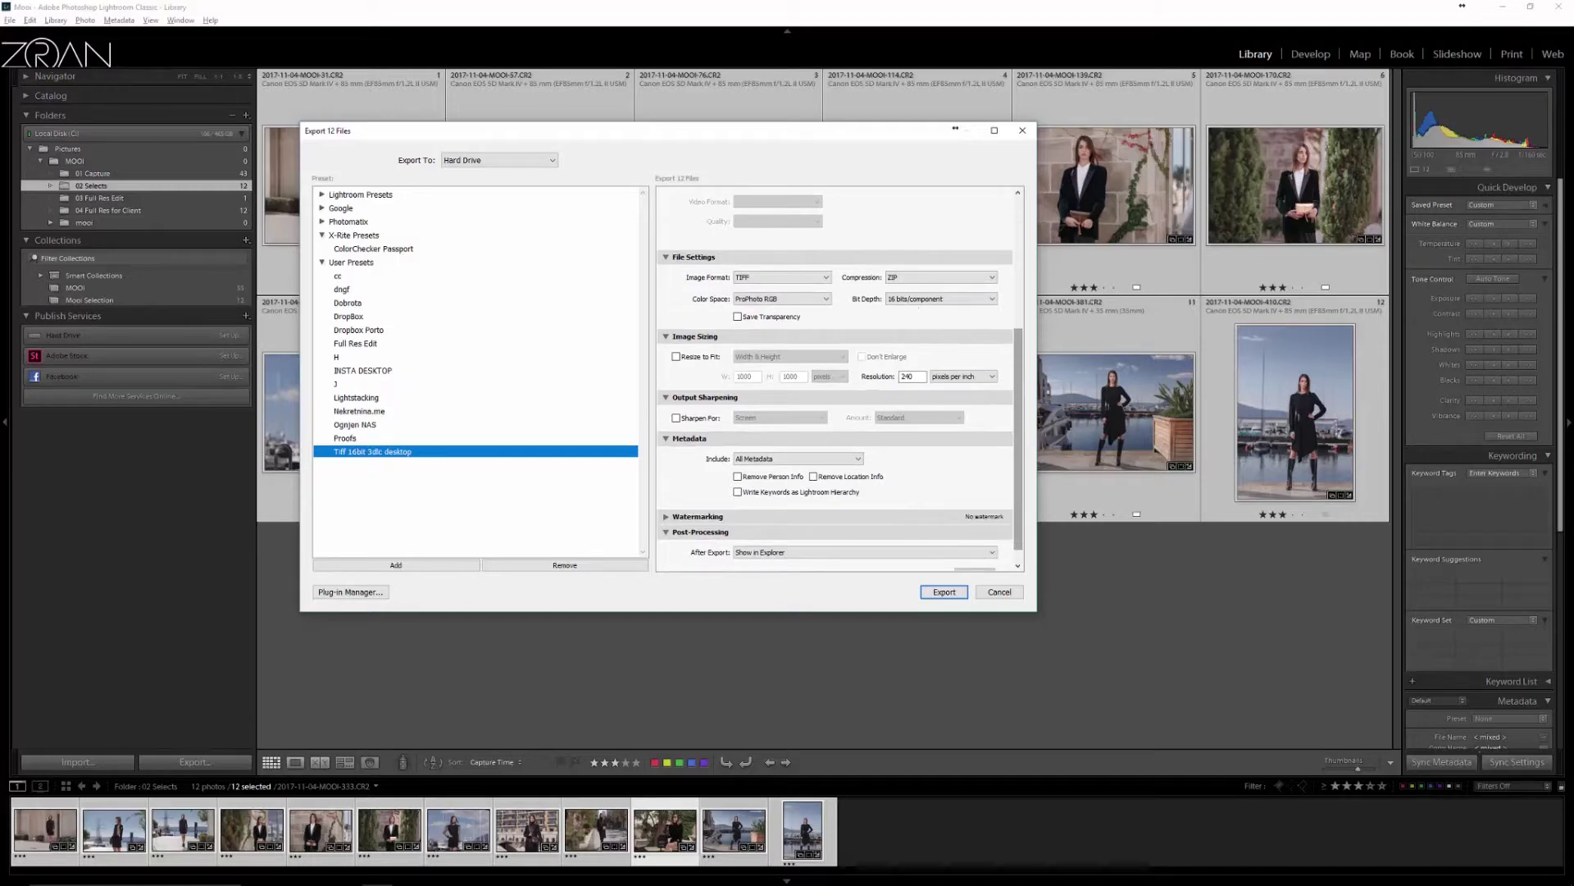
Switch to Photoshop with Layout for Color Grading.tif and activate the Move tool
key("alt+Tab")
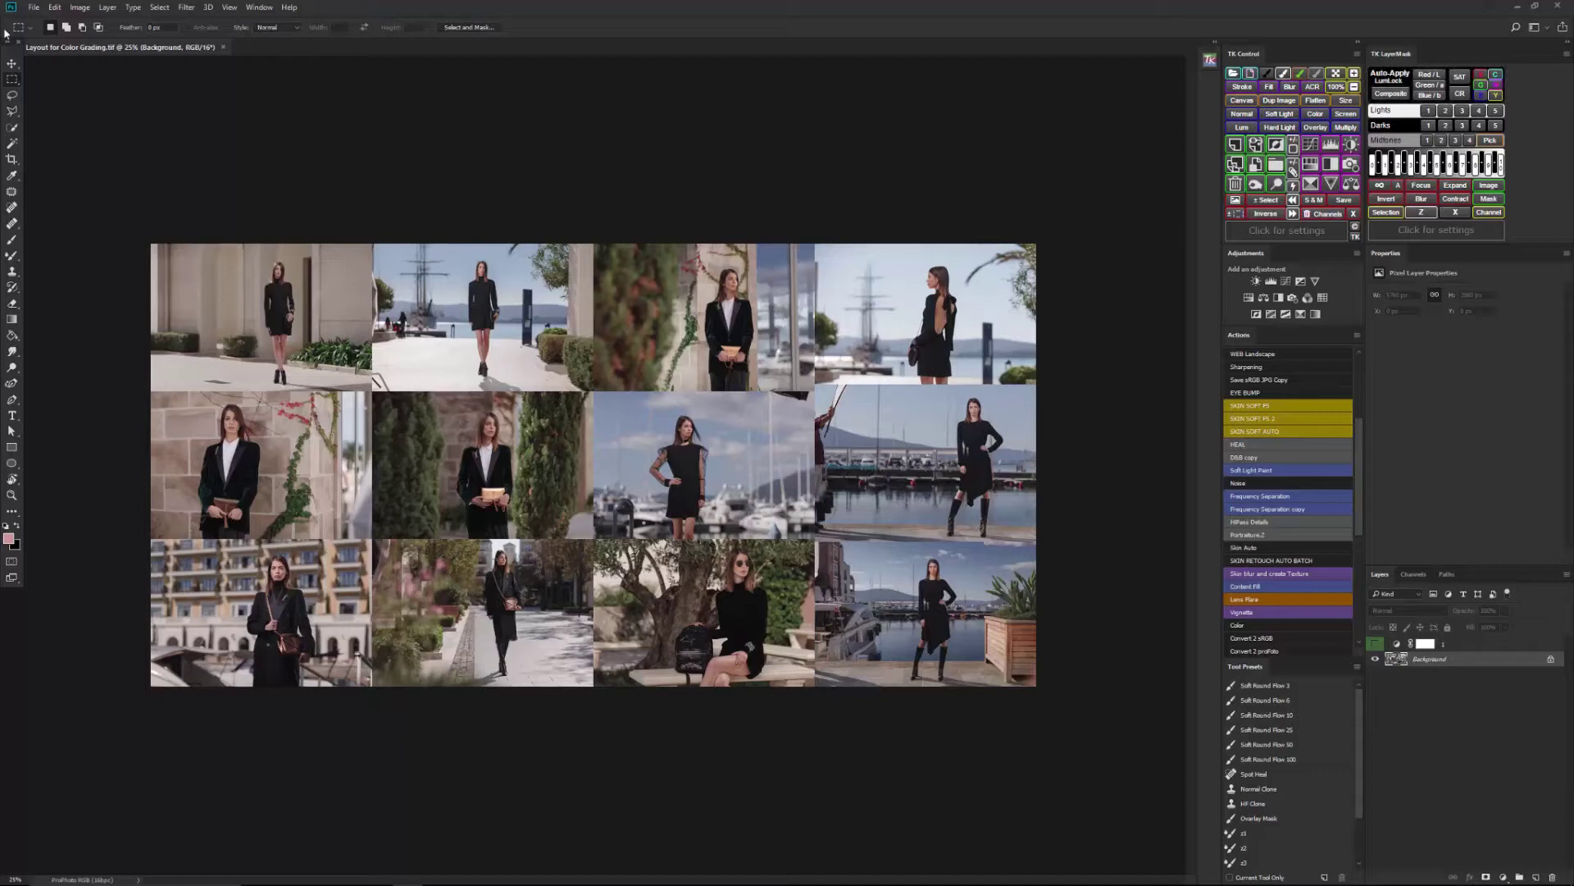
key("v")
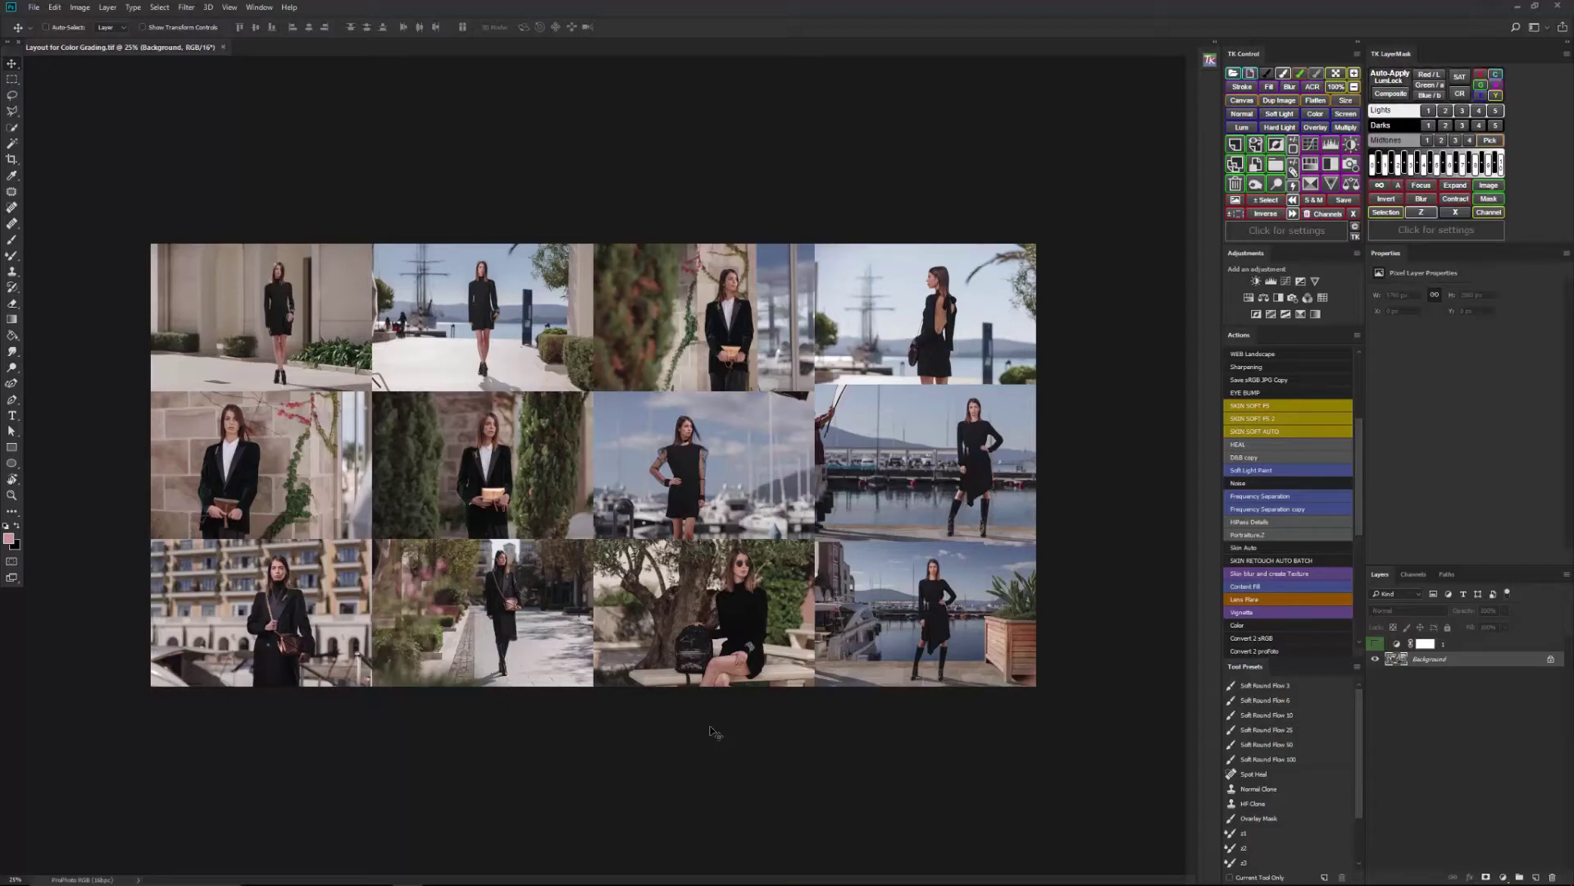
Switch to 3D LUT Creator and slightly shift the blue and green primaries in the Channels RGB matrix
mouse_move(613, 879)
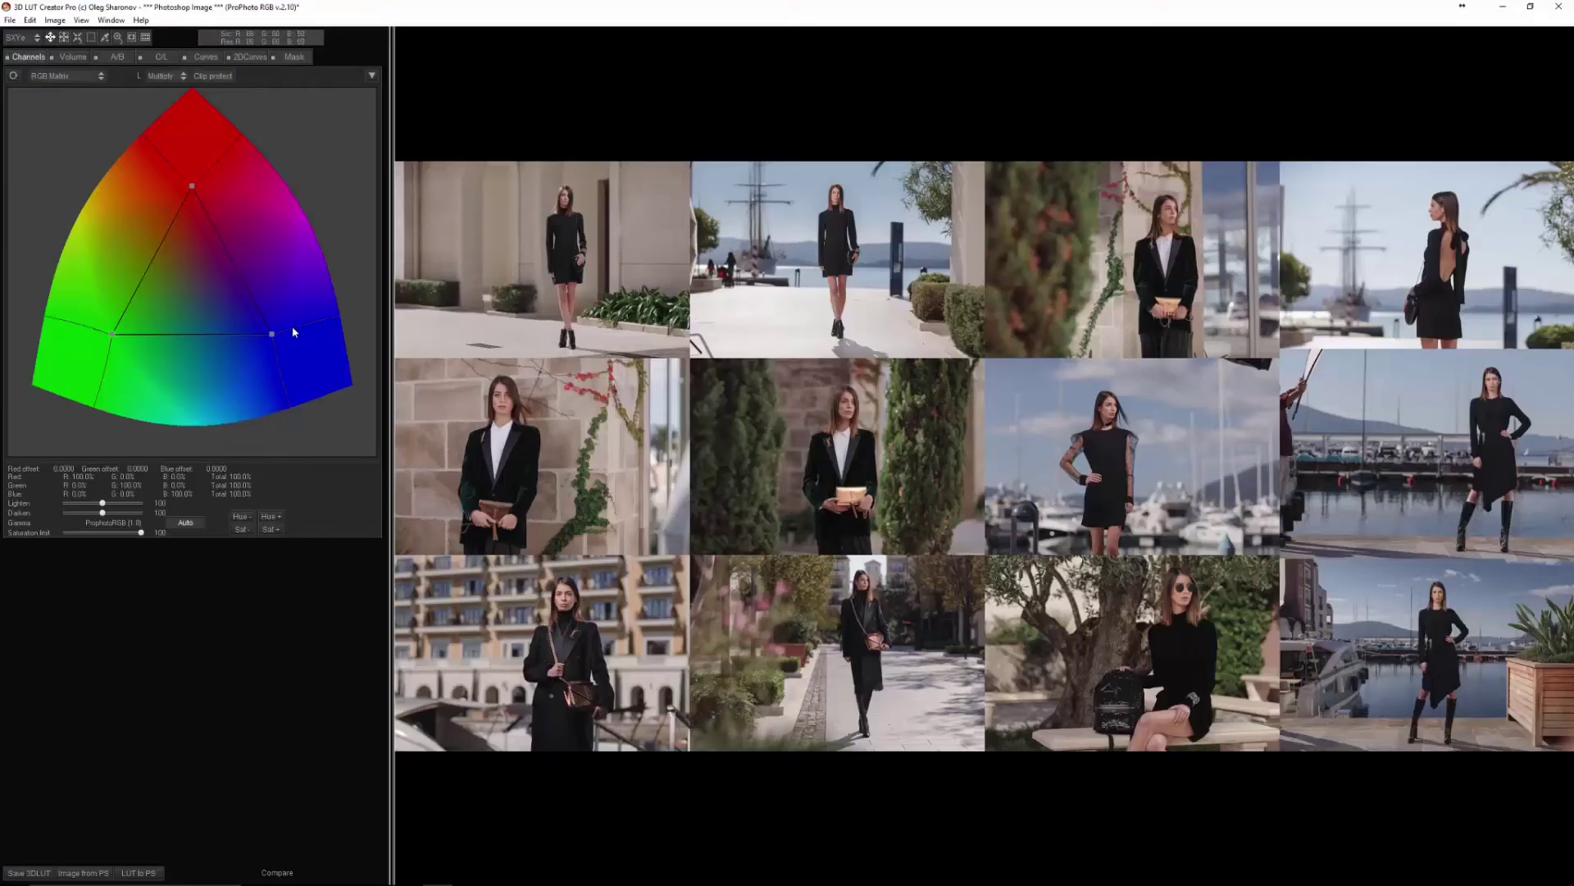
left_click_drag(271, 333, 274, 345)
left_click_drag(112, 343, 113, 345)
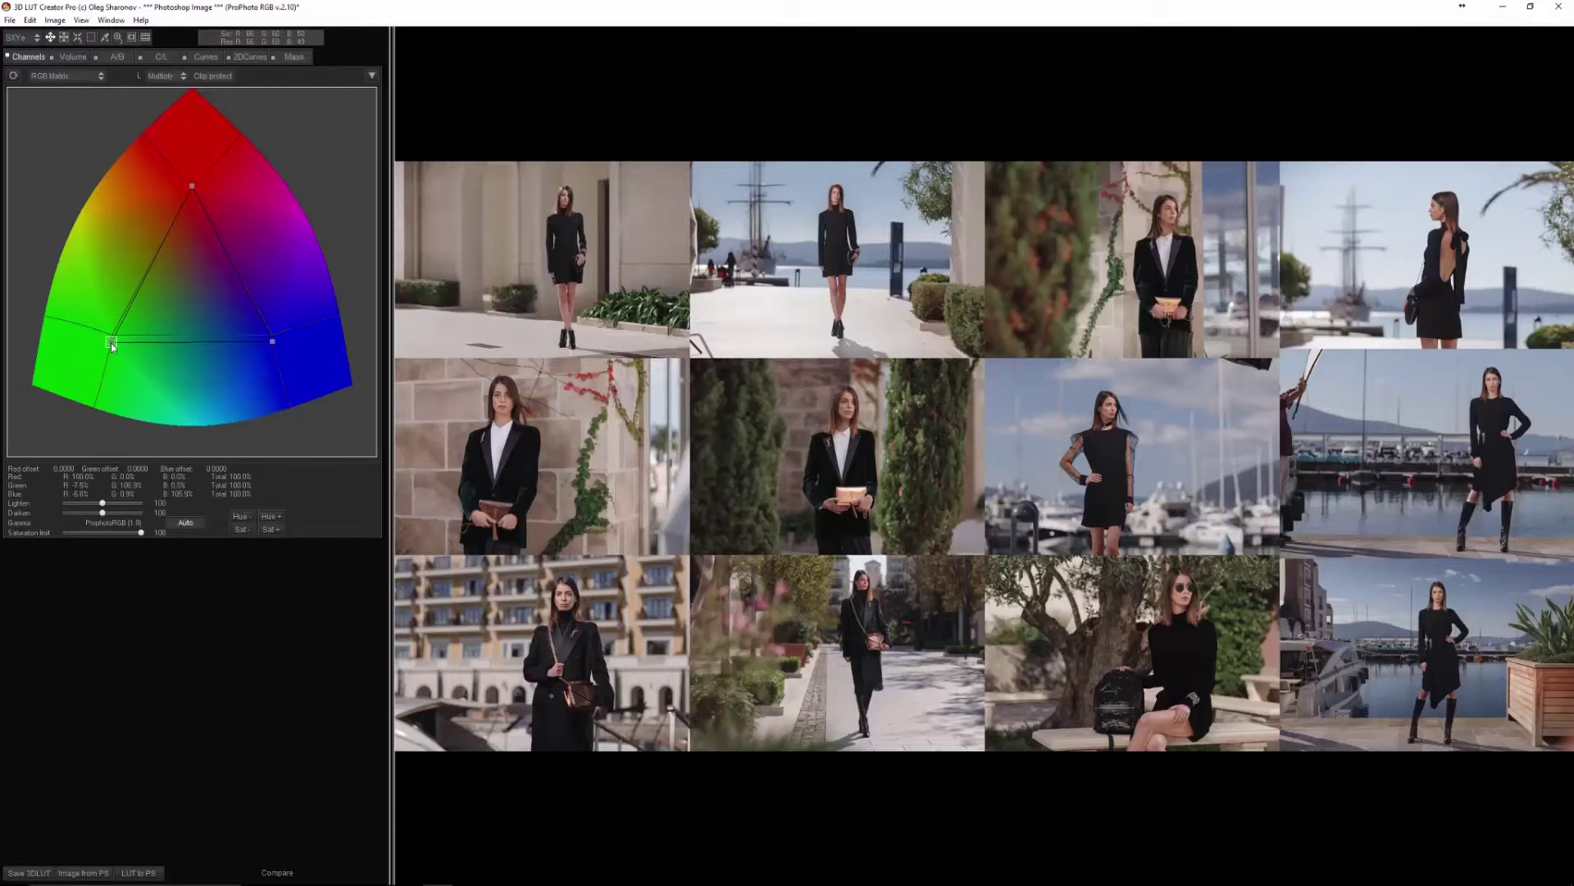
Move the Volume point toward yellow-green, set the mode to Shadows-Highlights, and place the Highlights point above the Shadows point
left_click(72, 56)
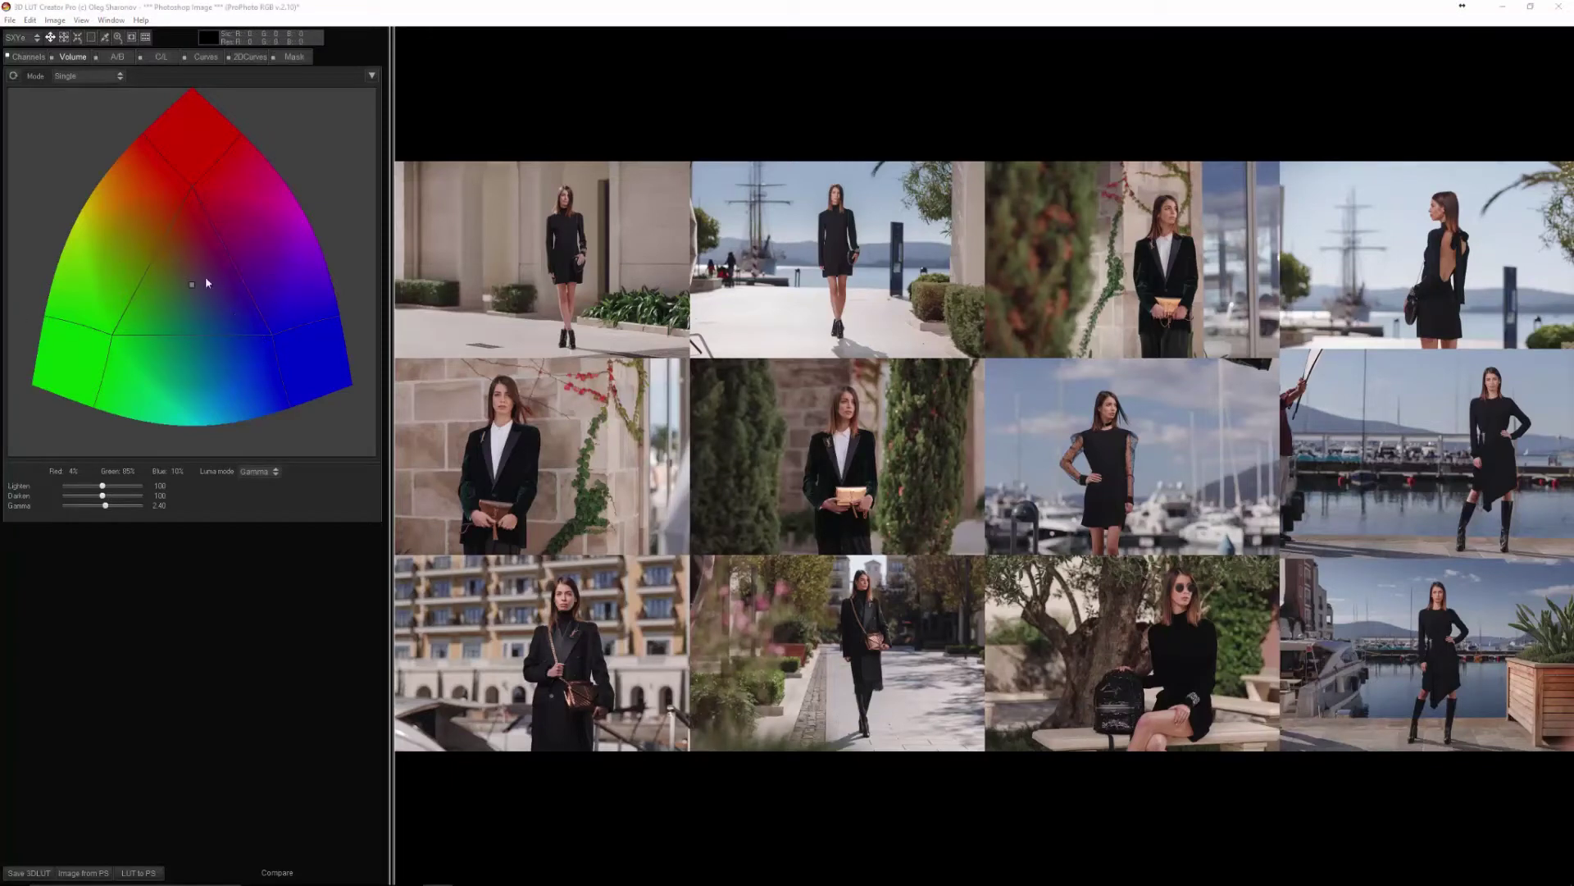
left_click_drag(192, 285, 133, 295)
left_click(88, 76)
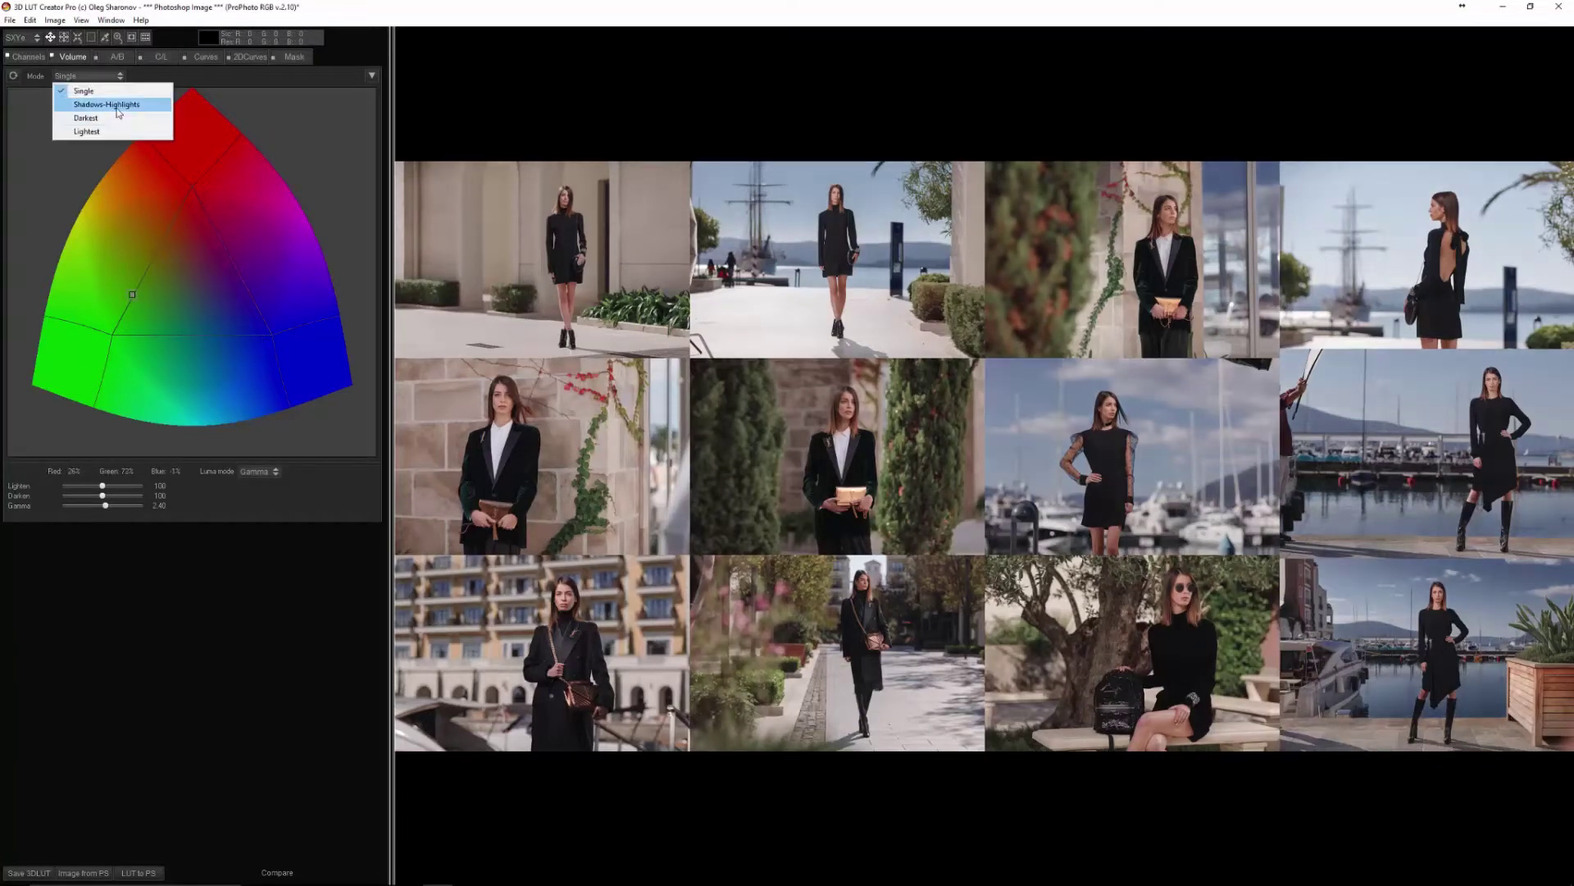
left_click(119, 105)
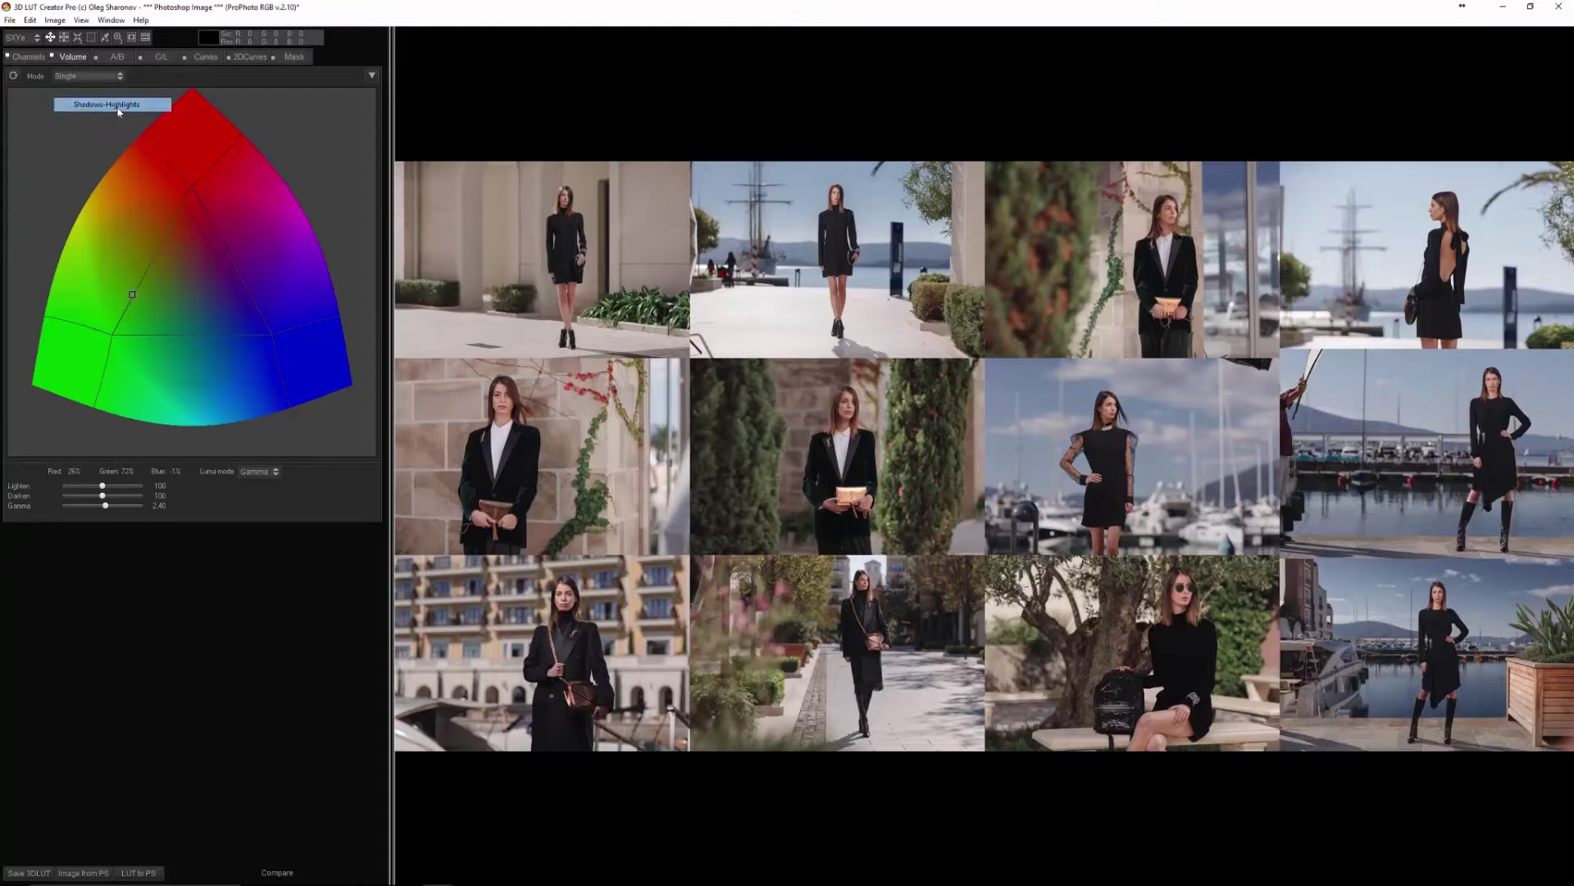
left_click_drag(137, 332, 135, 277)
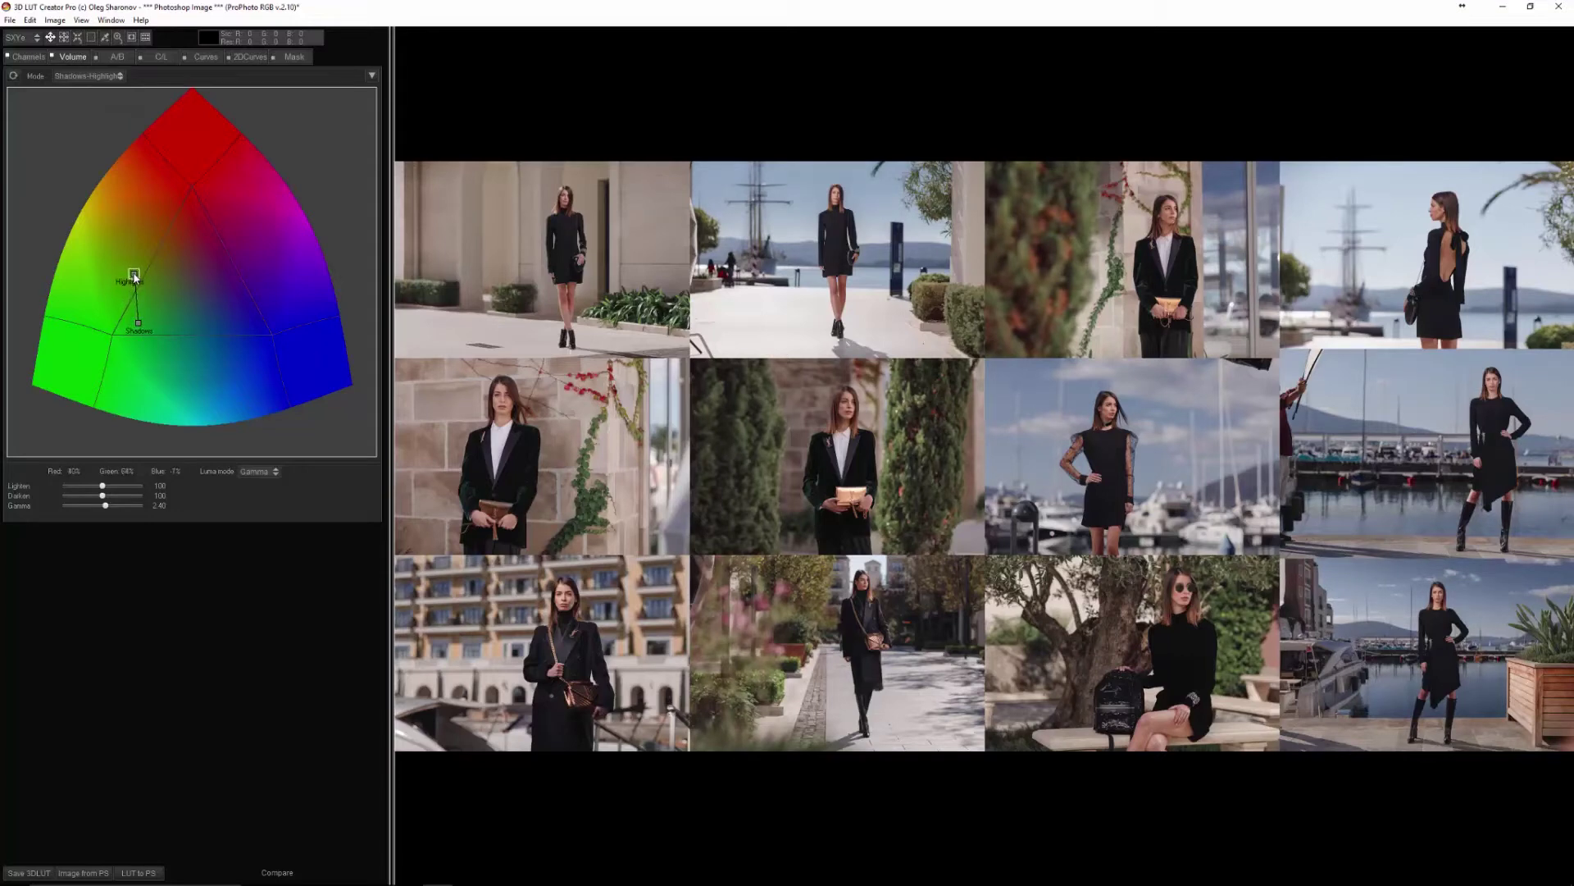
Shift the outer yellow-green point toward green in the A/B grid and adjust the blue tones' grid point
left_click(124, 61)
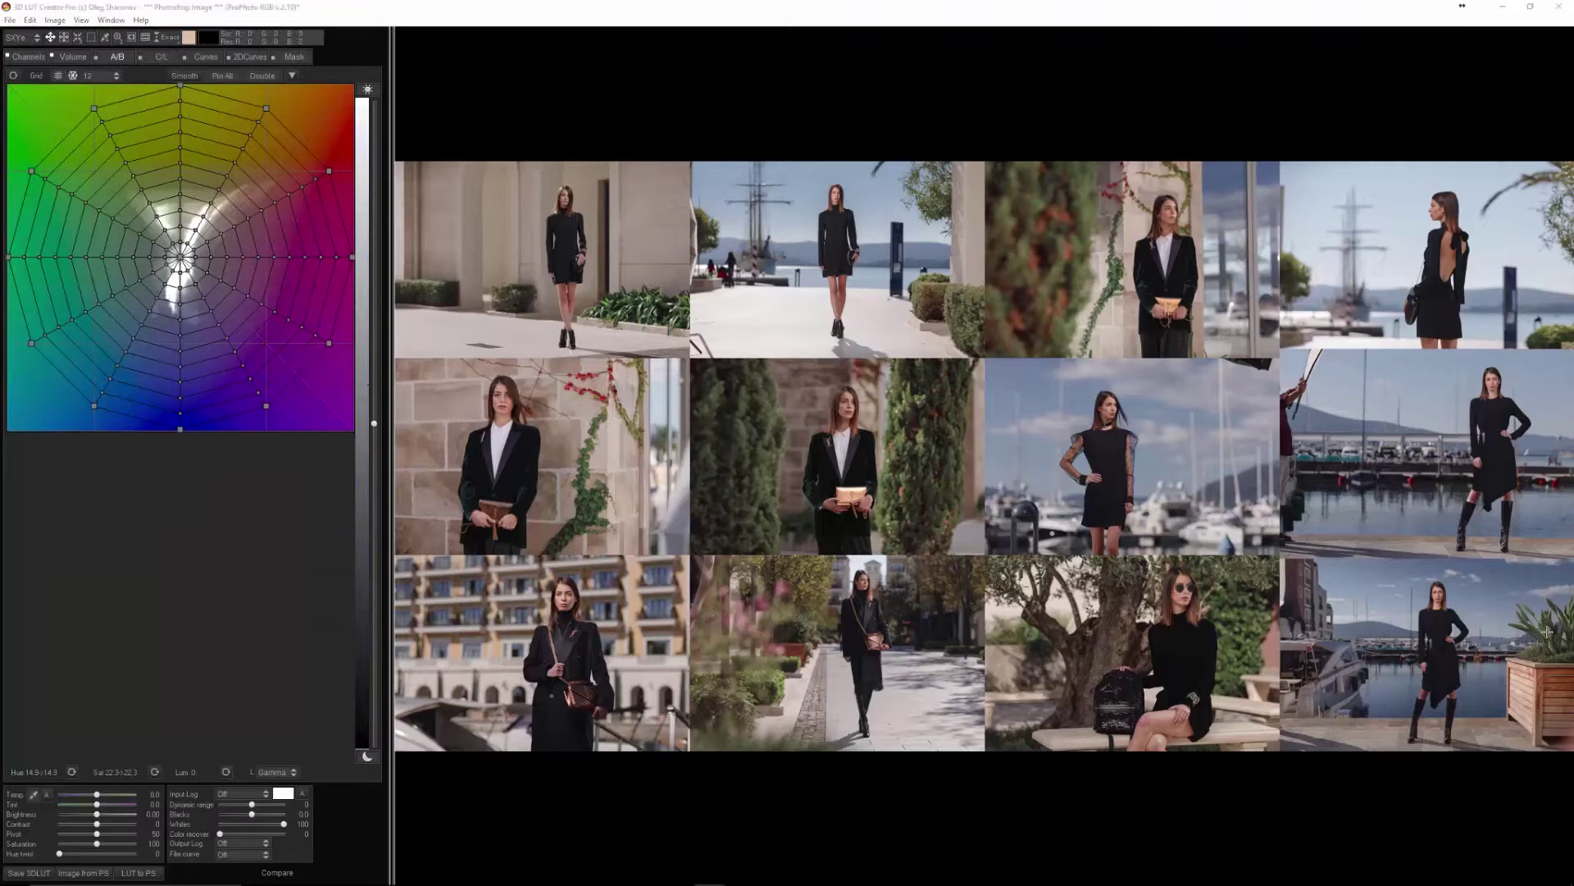
mouse_move(94, 107)
left_mouse_down()
mouse_move(40, 181)
mouse_move(87, 137)
left_mouse_up()
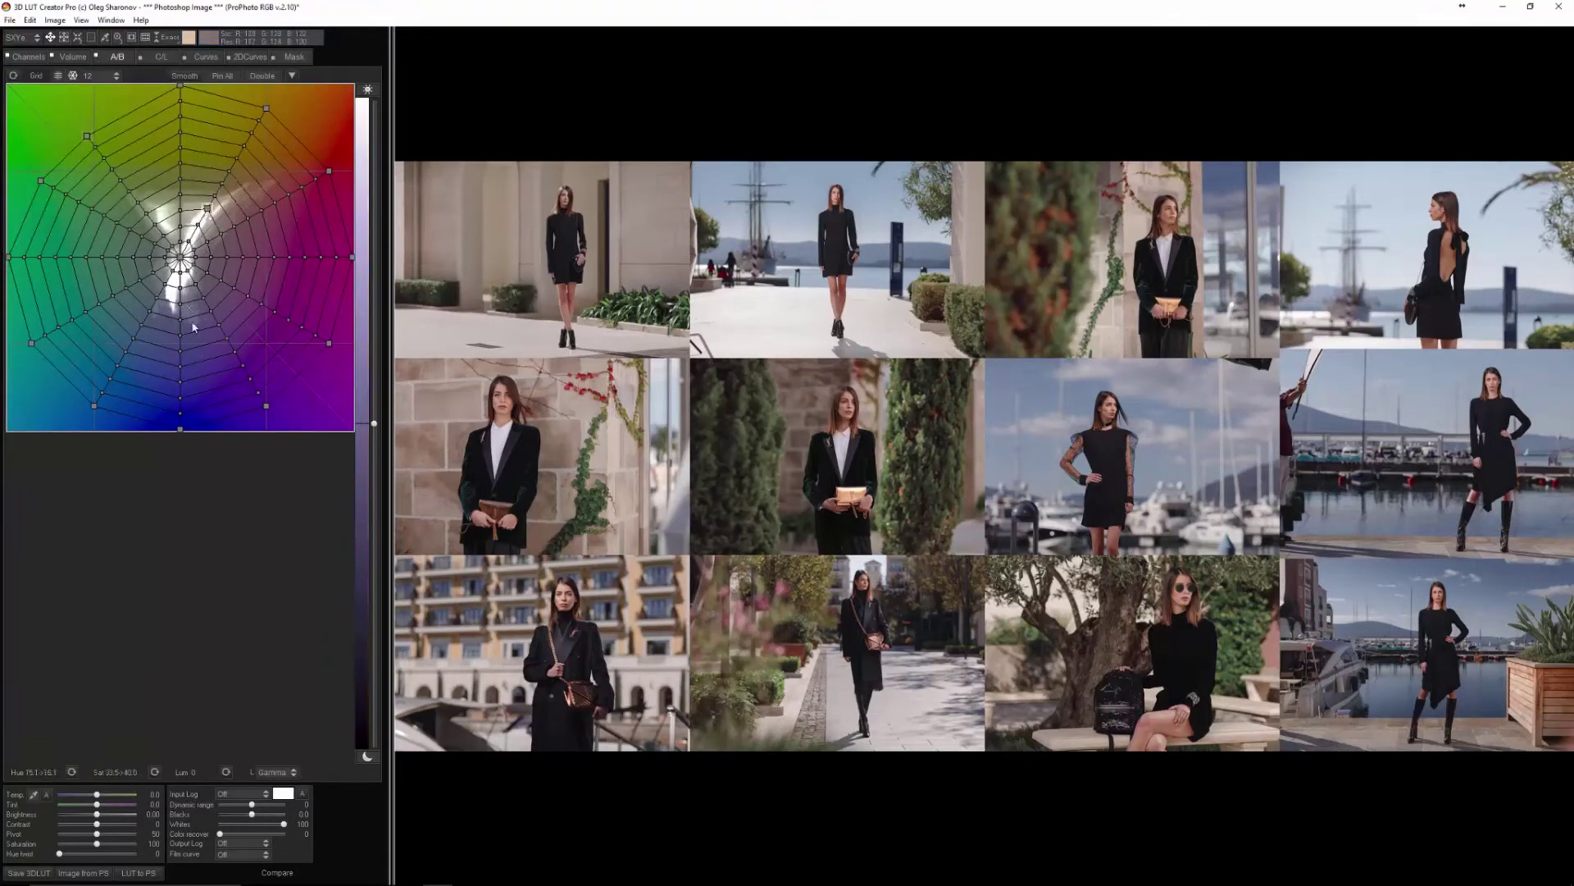
mouse_move(172, 306)
left_mouse_down()
mouse_move(164, 334)
mouse_move(151, 304)
mouse_move(165, 328)
left_mouse_up()
scroll(164, 325, "down", 3)
right_click(165, 324)
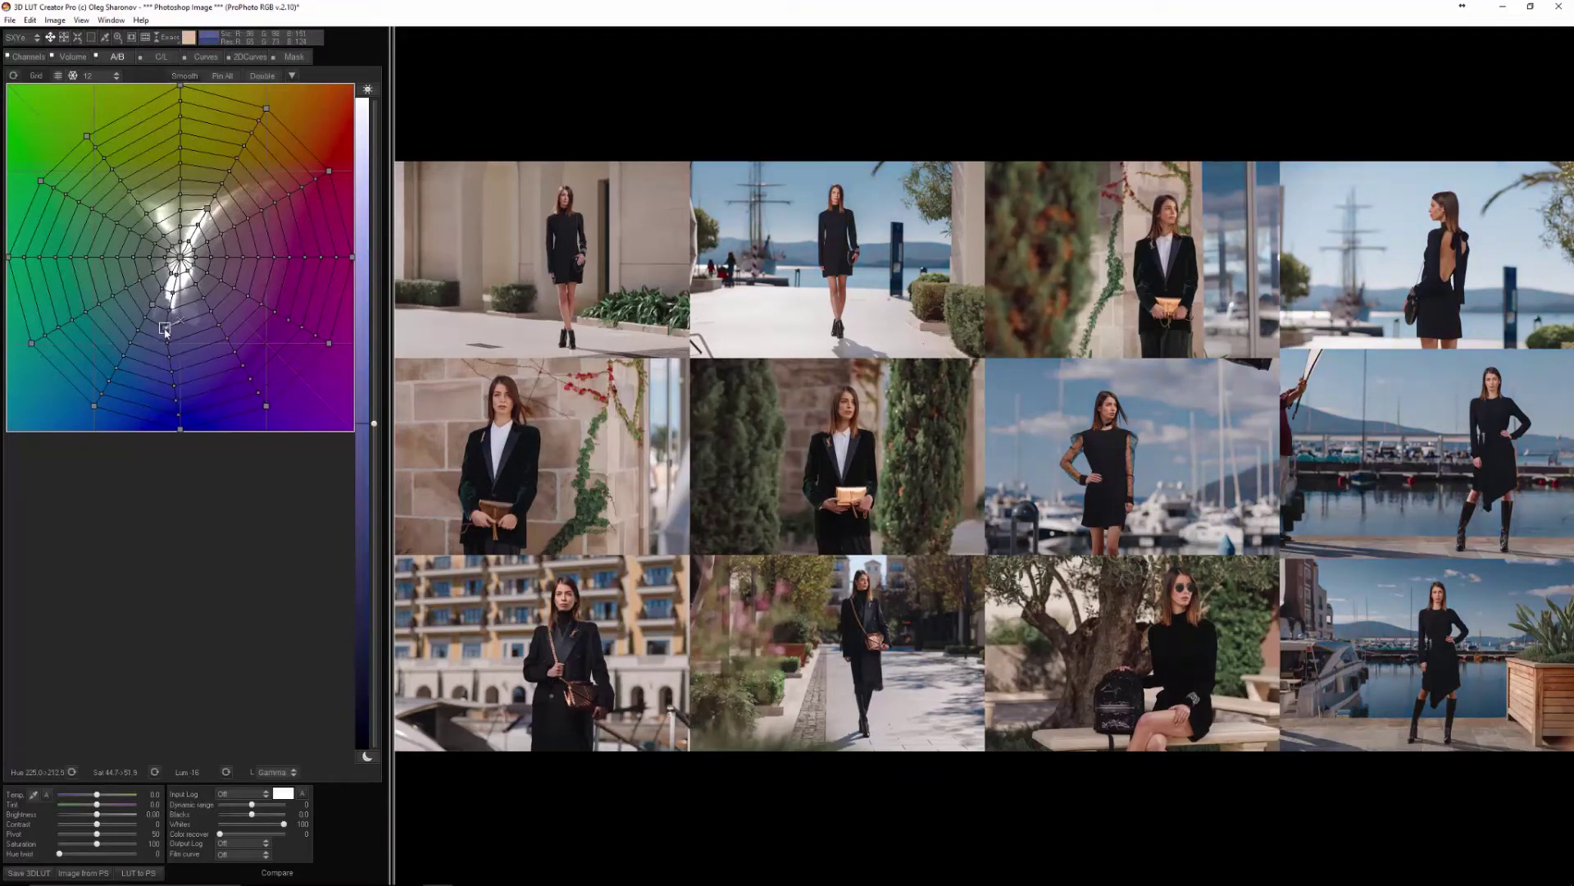
Shape the Luminance curve with lifted shadows, anchored midtones and lowered highlights, and adjust a deep-shadow point on the Master curve
left_click(206, 57)
left_click_drag(83, 404, 122, 351)
left_click_drag(217, 248, 221, 253)
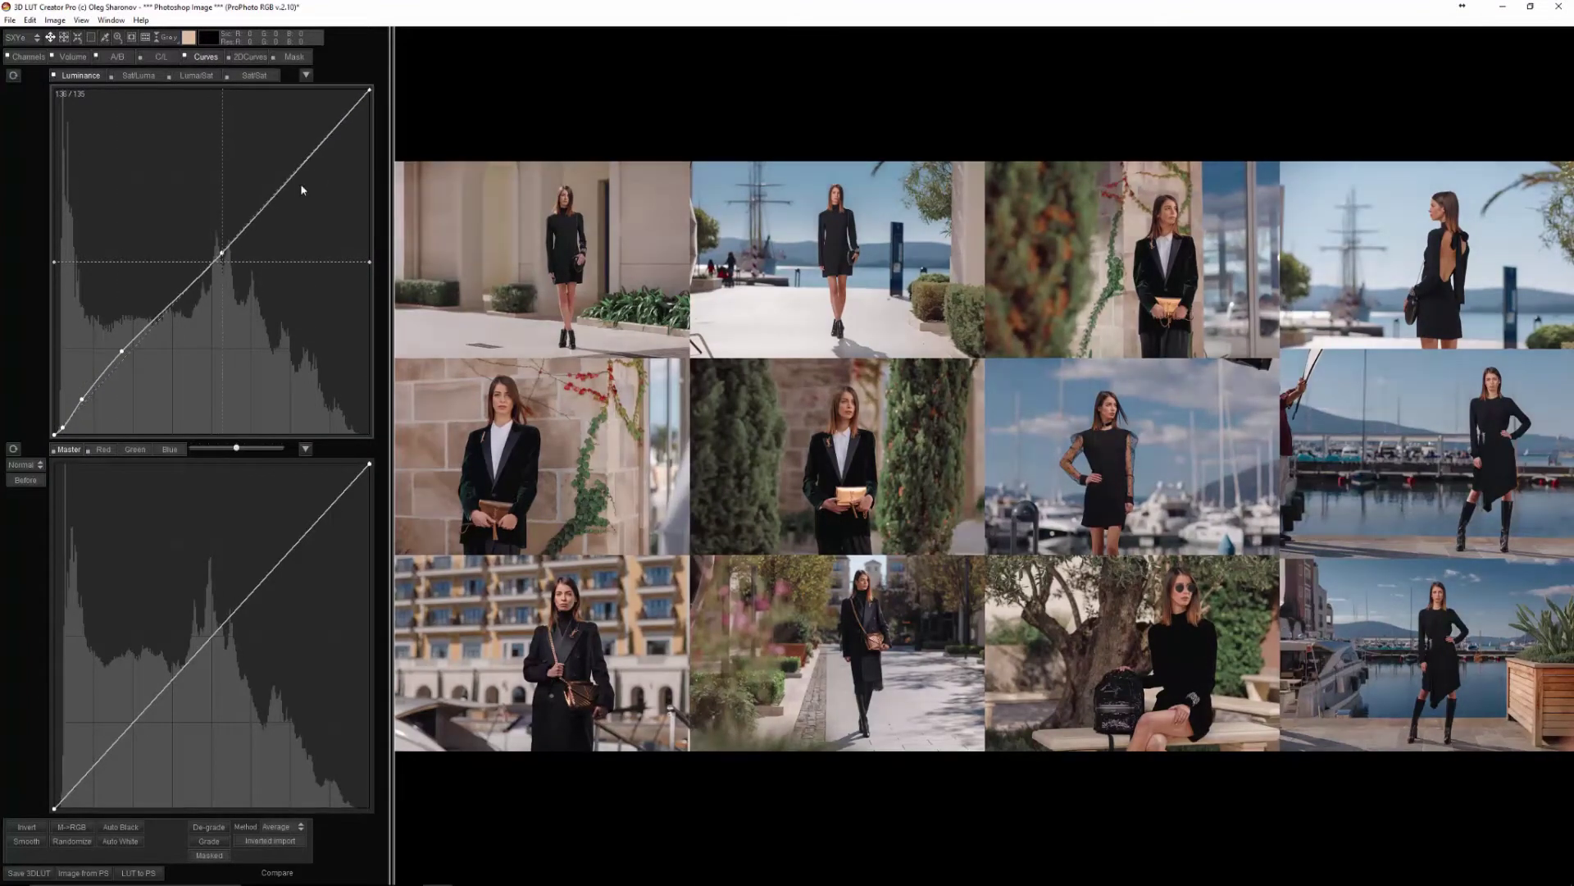
left_click_drag(318, 166, 319, 166)
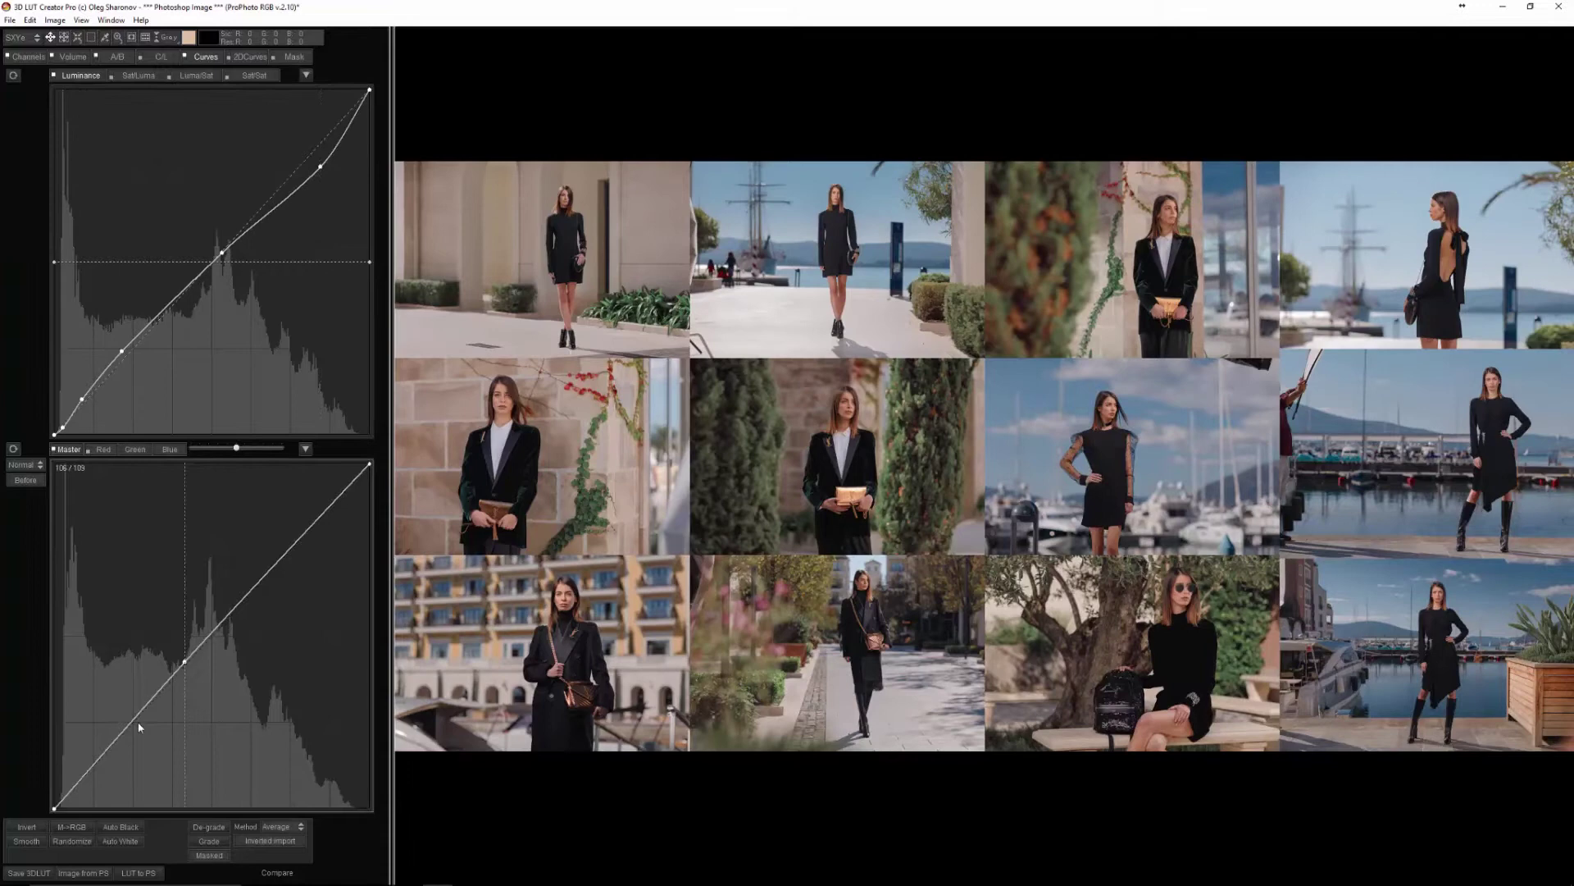
left_click_drag(68, 804, 70, 796)
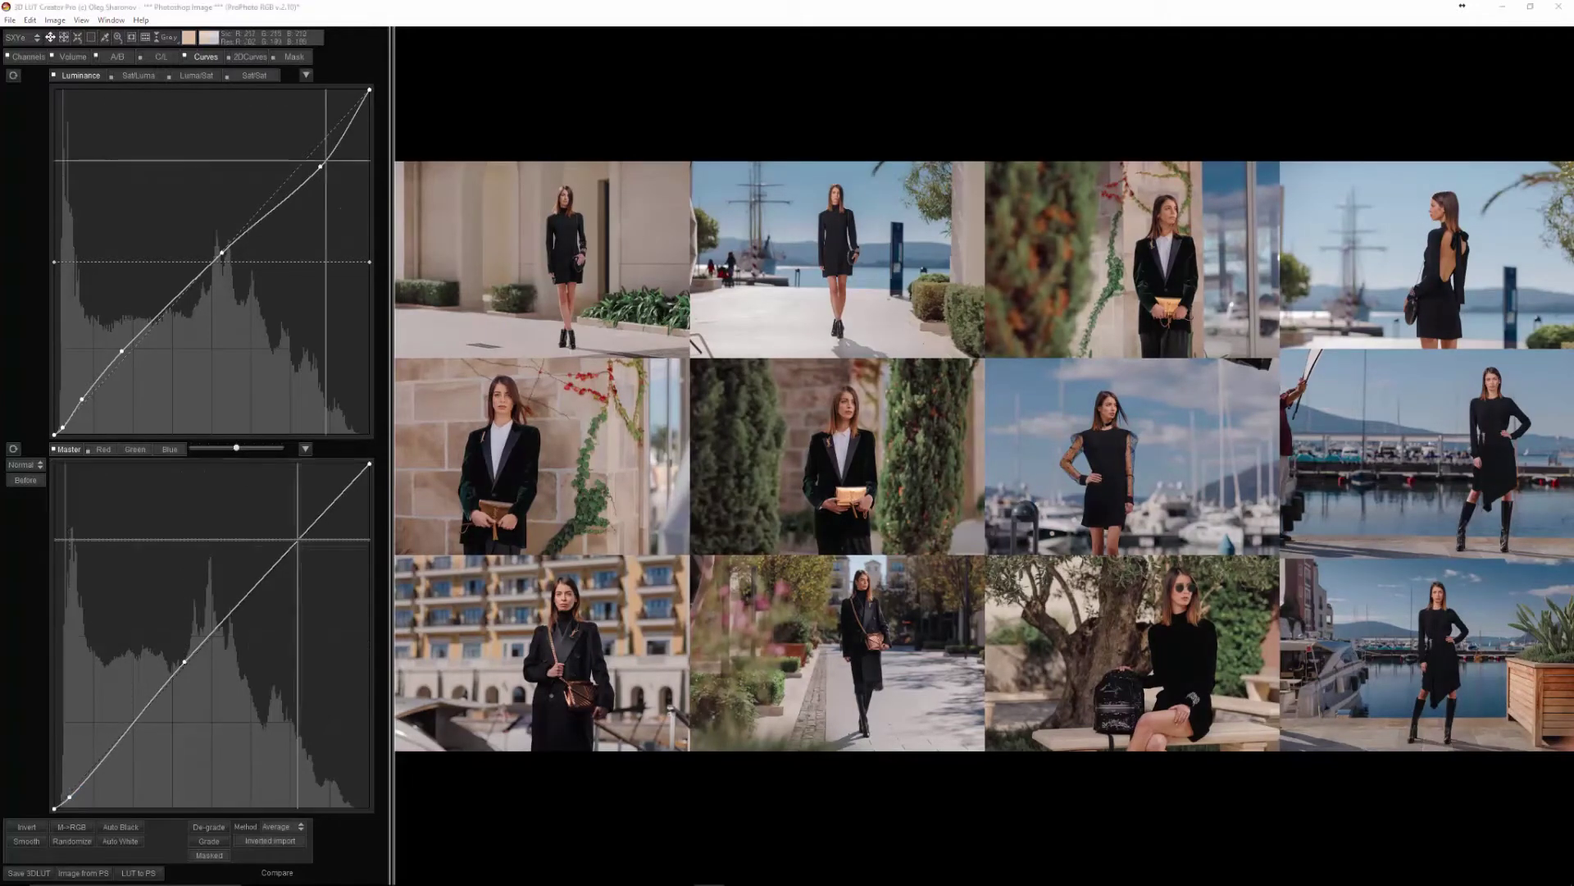
Slightly raise the middle of the SatLuma curve and lower the upper end of the SatSat curve
left_click(139, 75)
left_click_drag(200, 261, 186, 259)
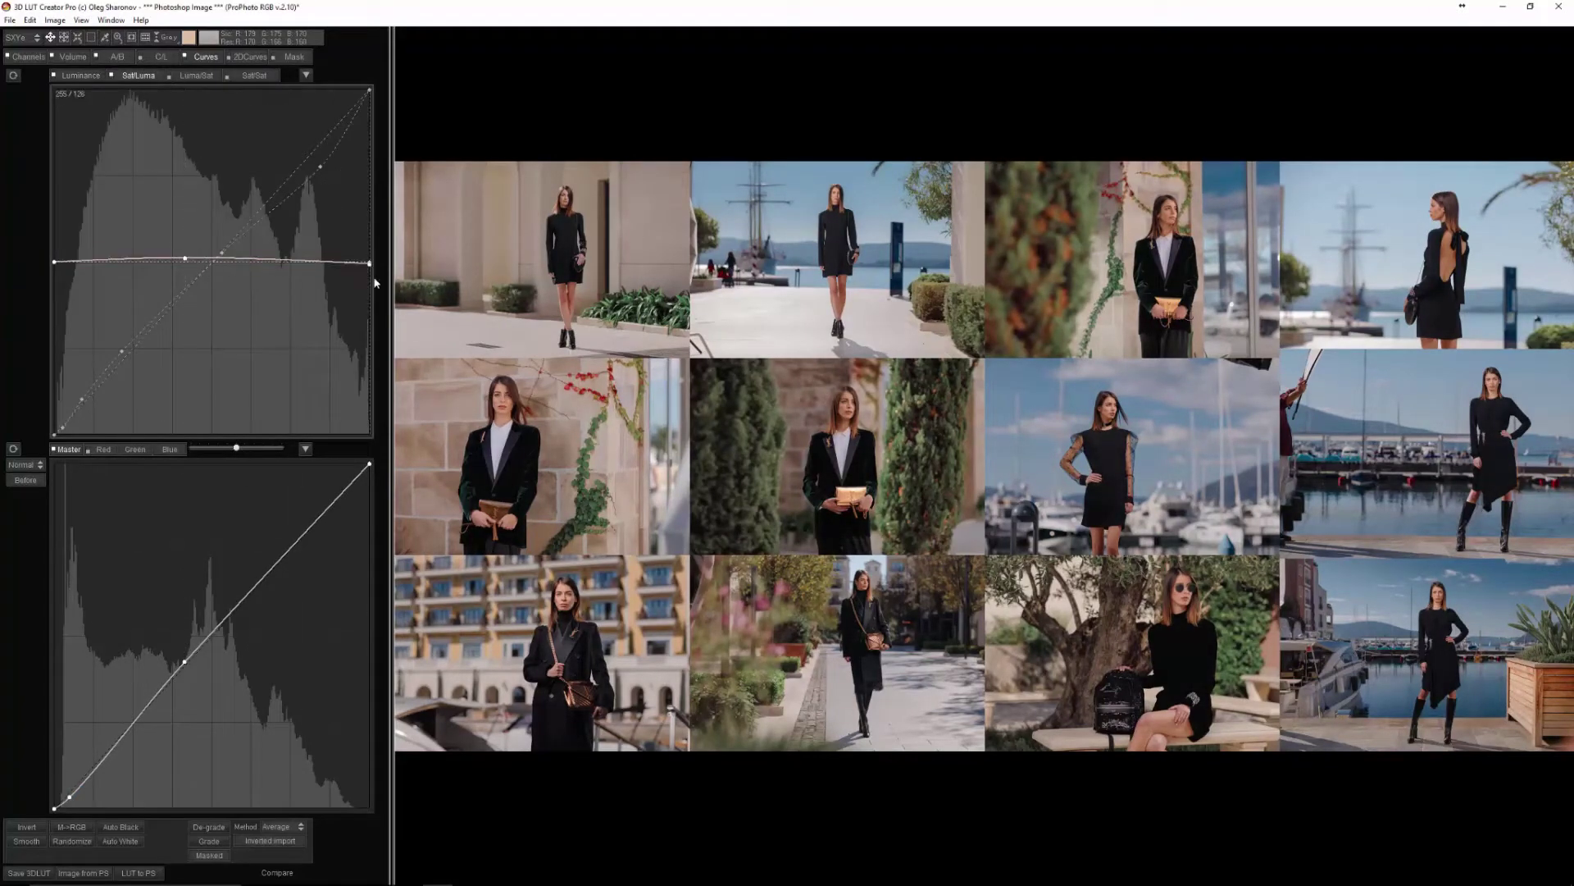
mouse_move(369, 263)
left_mouse_down()
mouse_move(392, 307)
mouse_move(384, 263)
left_mouse_up()
left_click(196, 75)
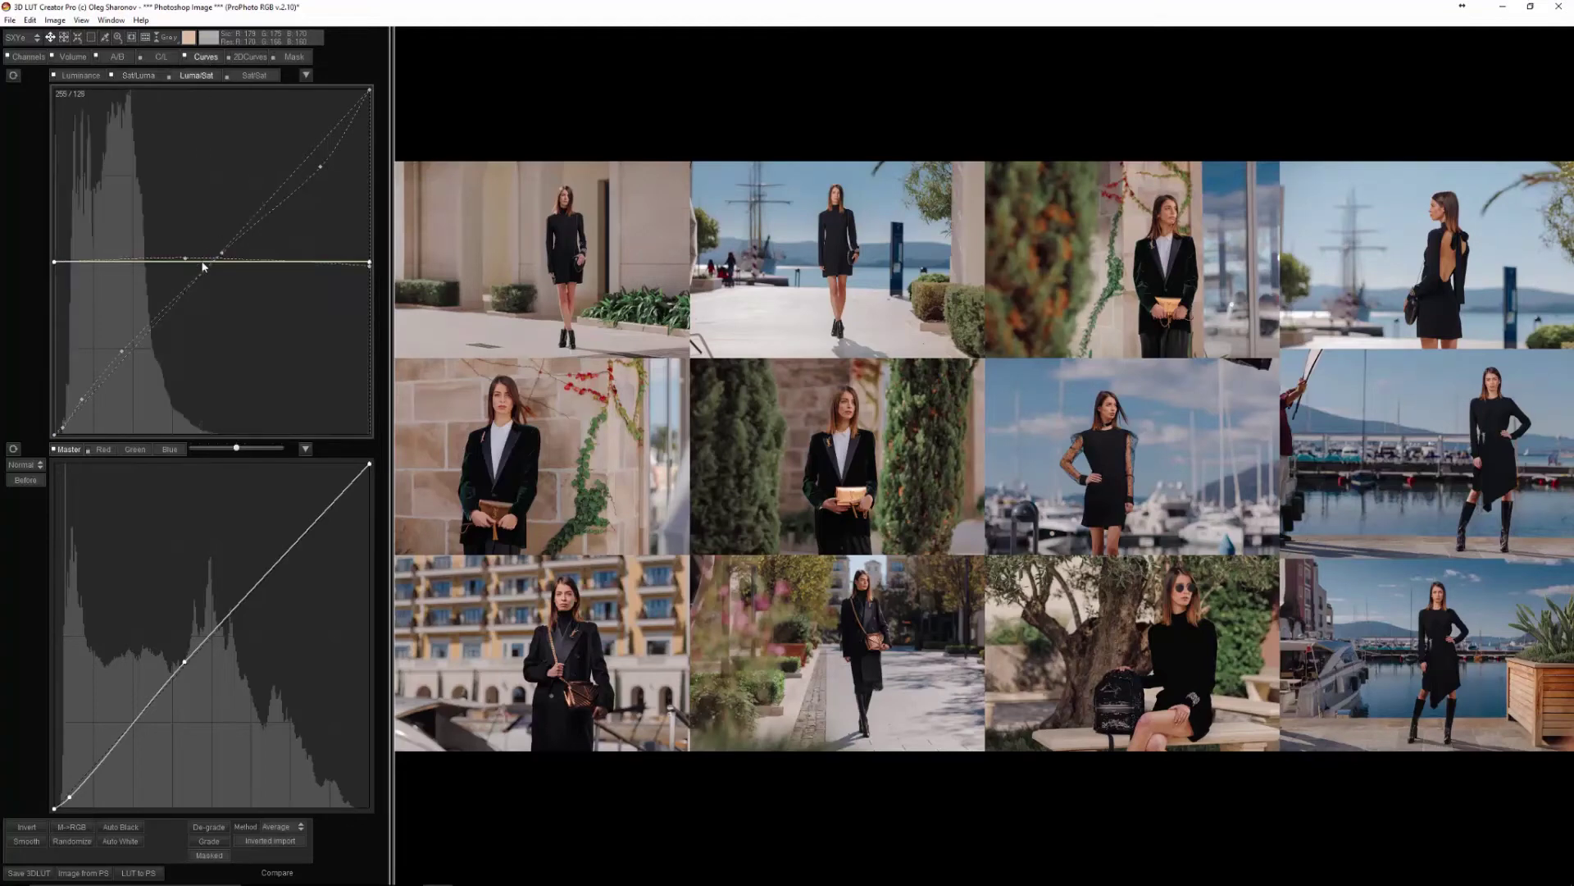
left_click(254, 75)
left_click_drag(370, 89, 380, 138)
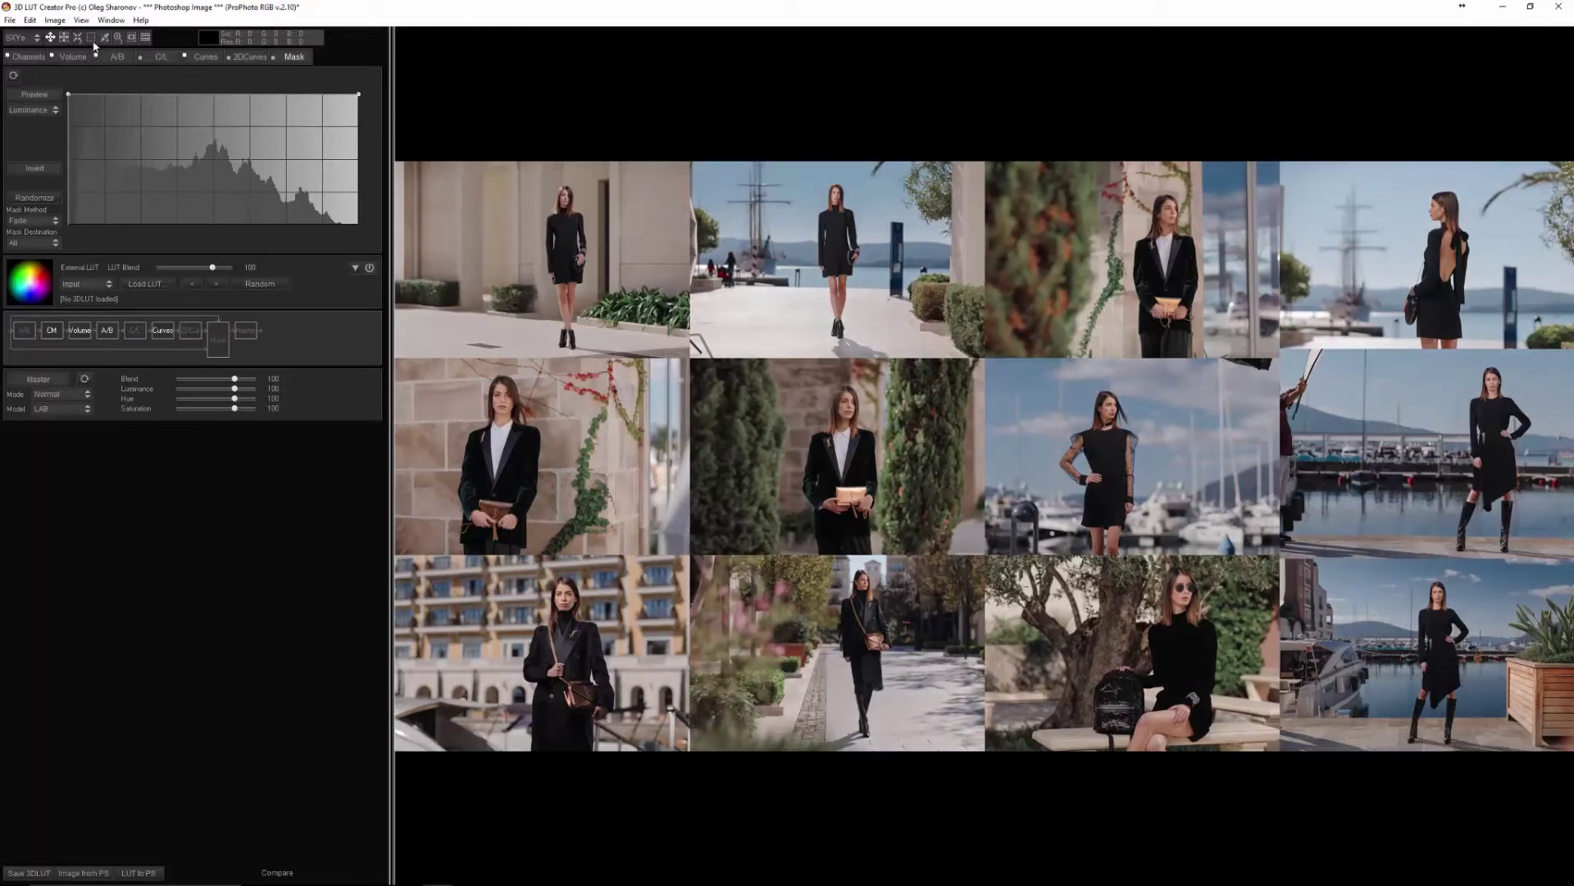
Shift the muted green tones toward yellow in the A/B grid and compare the image before and after grading
left_click(120, 58)
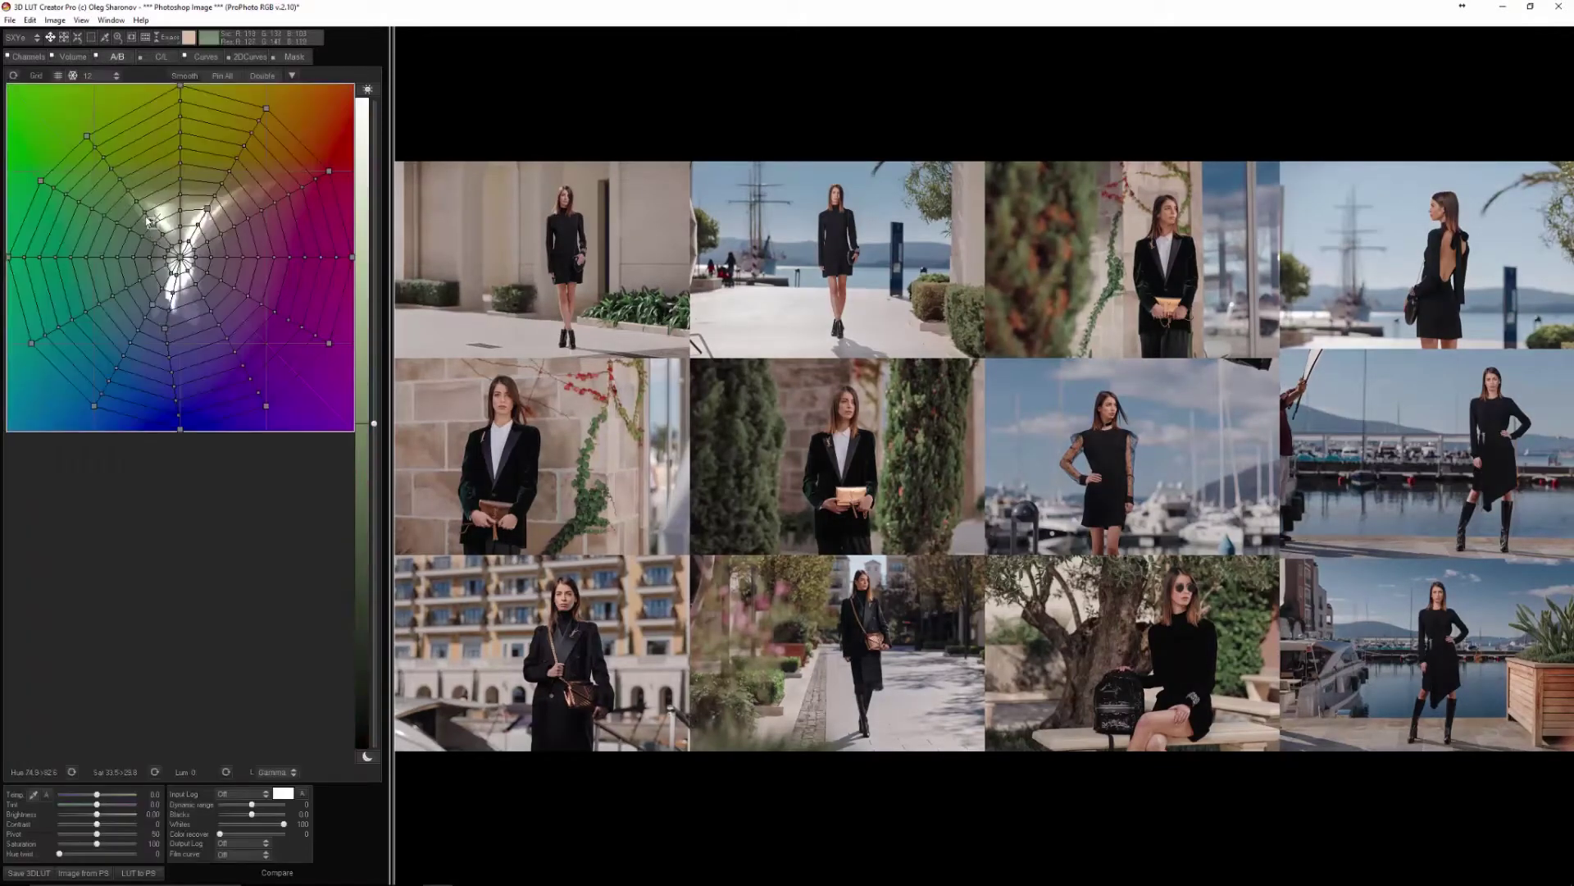
left_click_drag(144, 216, 175, 223)
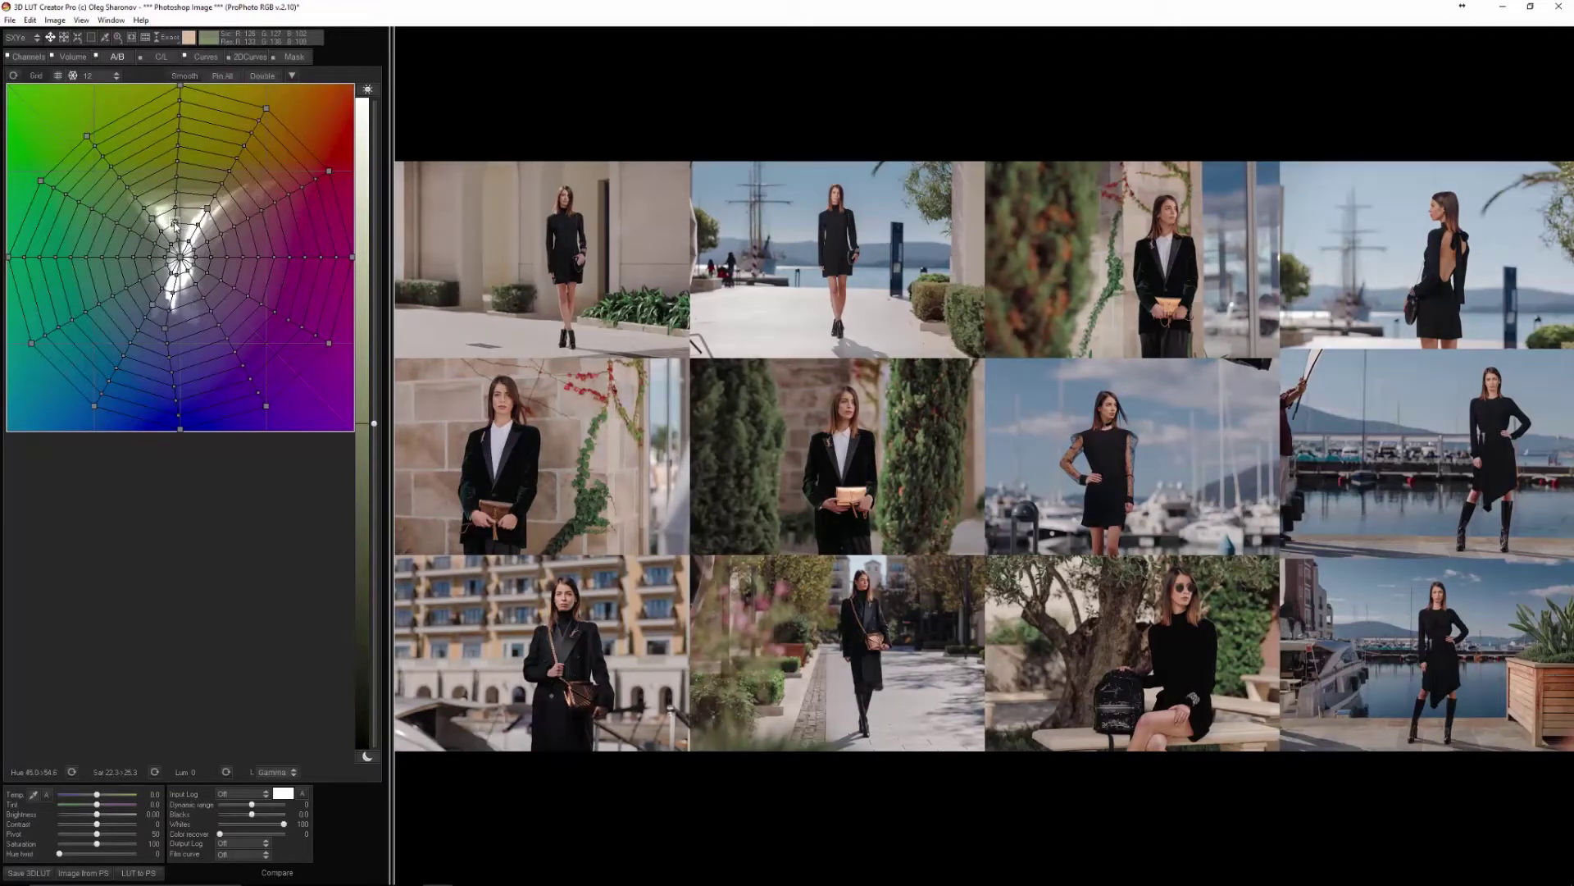
key("space")
key("space")
key("space")
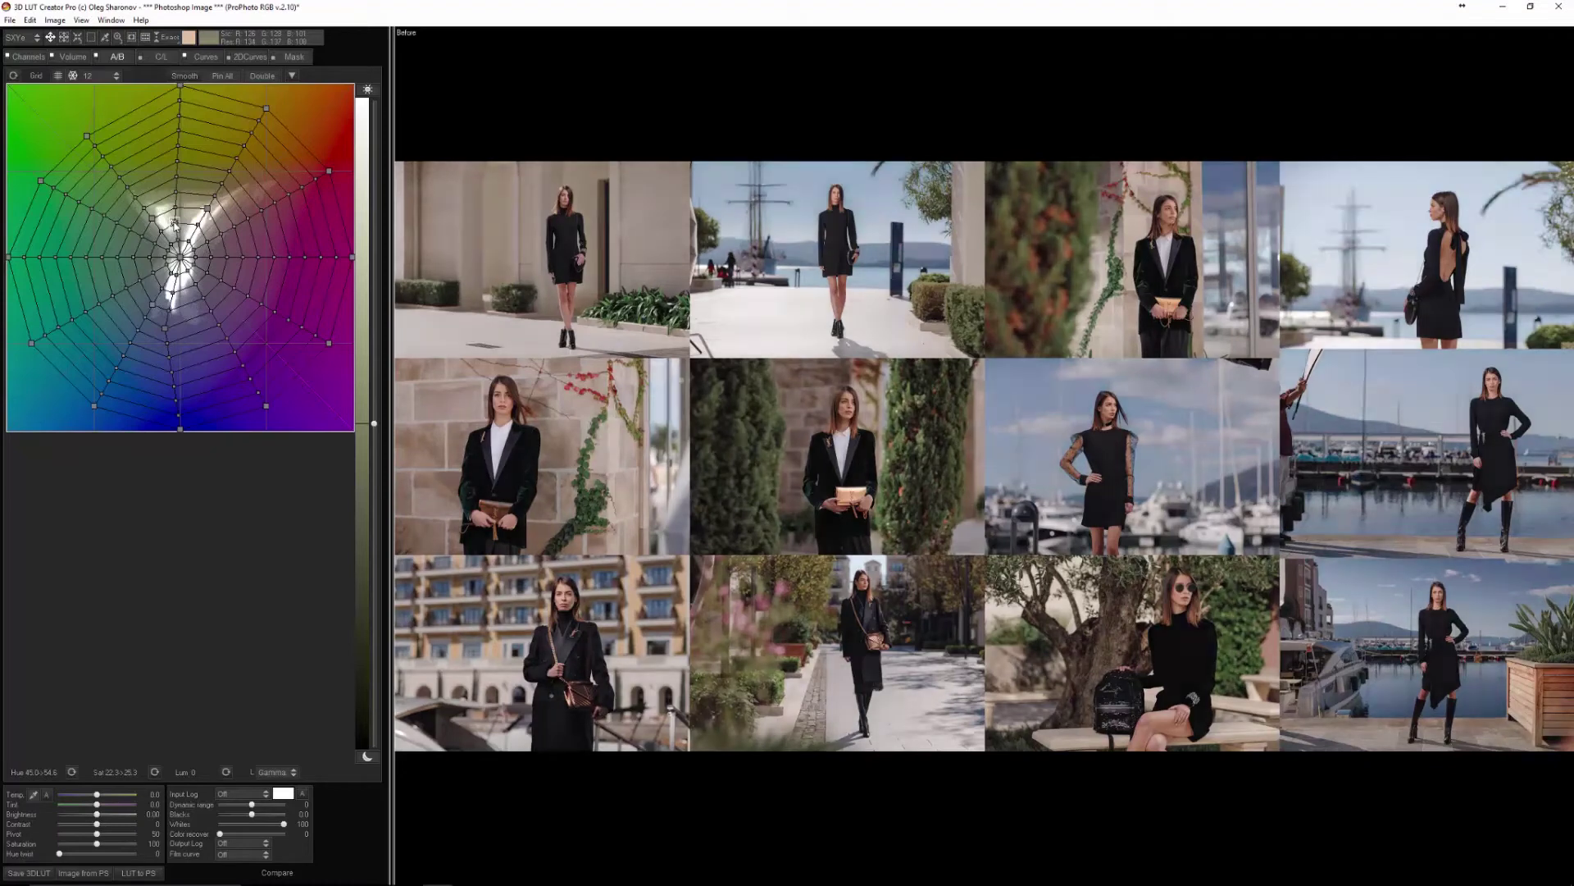
key("c")
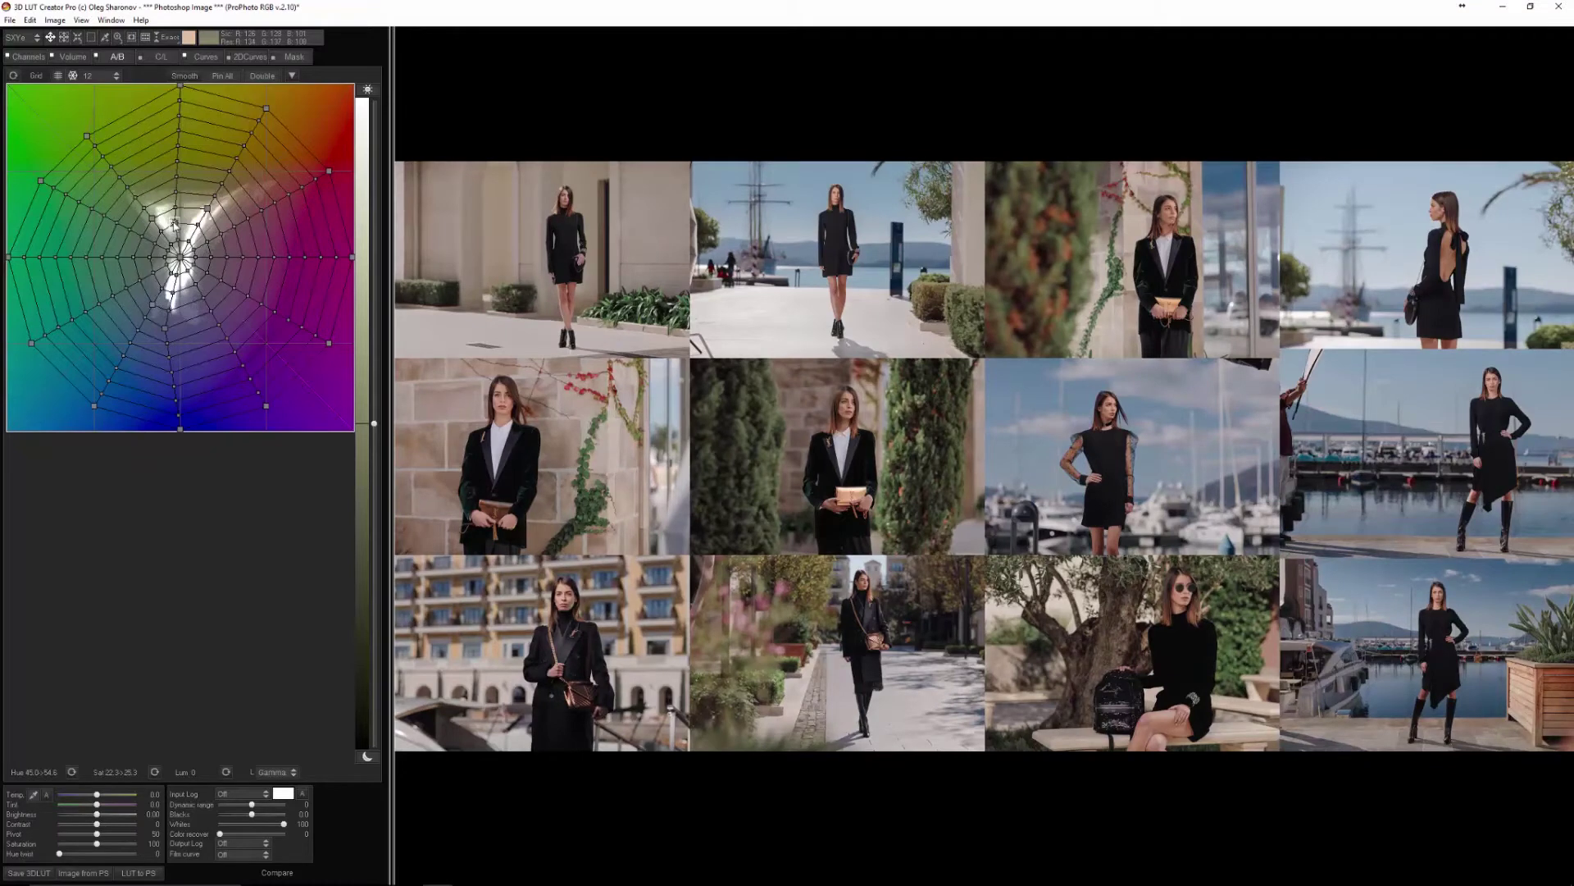
Compile the grade into a 3DLUT, load it as the external LUT and reset the adjustments
left_click(294, 57)
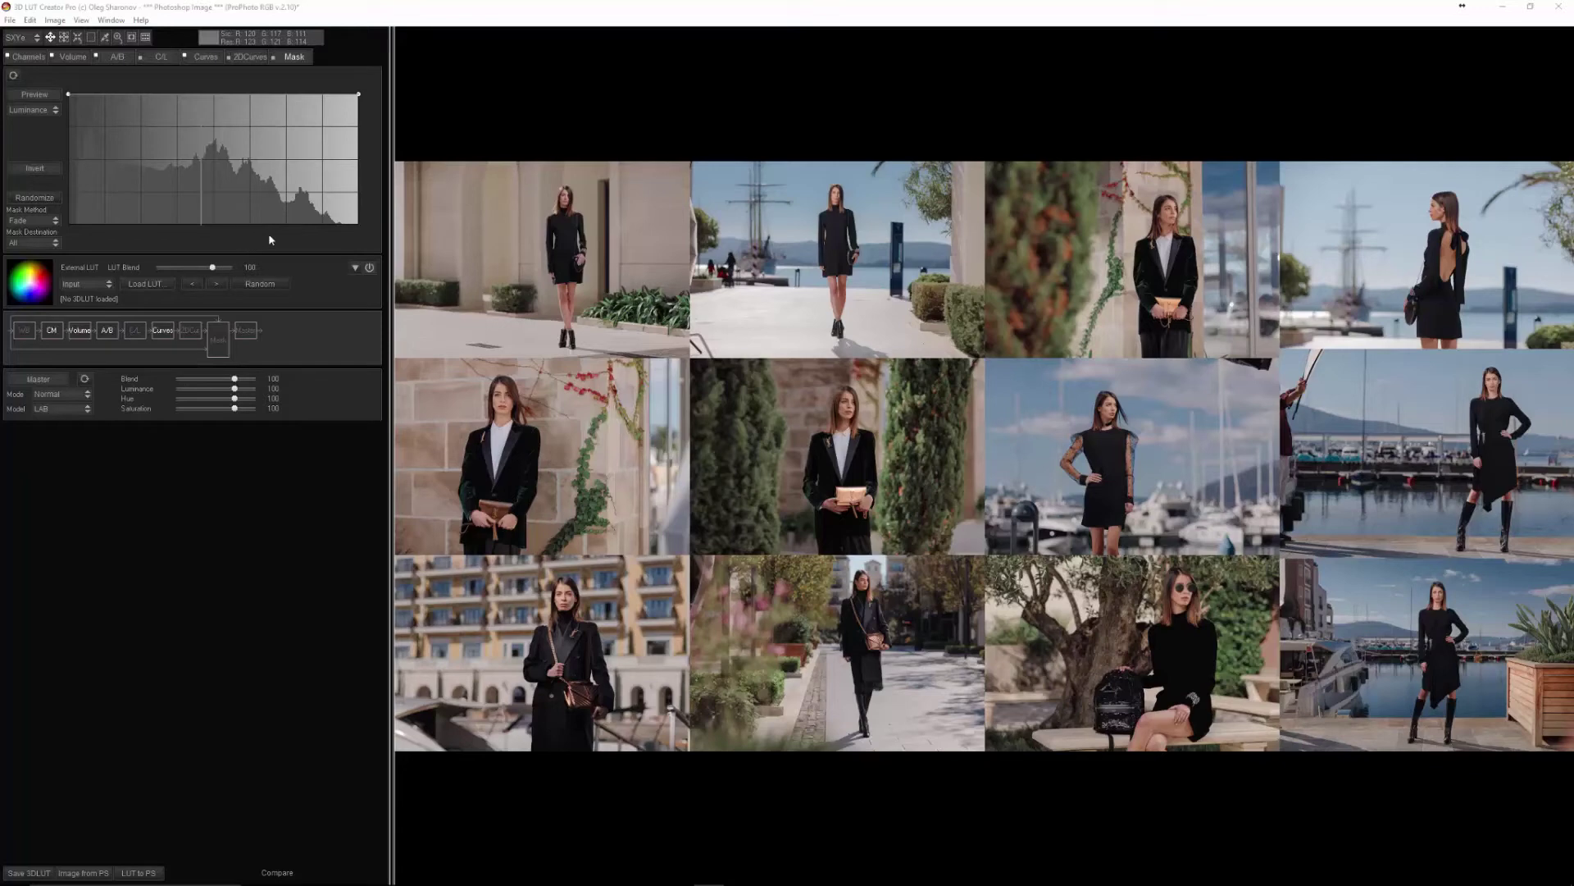
left_click(30, 20)
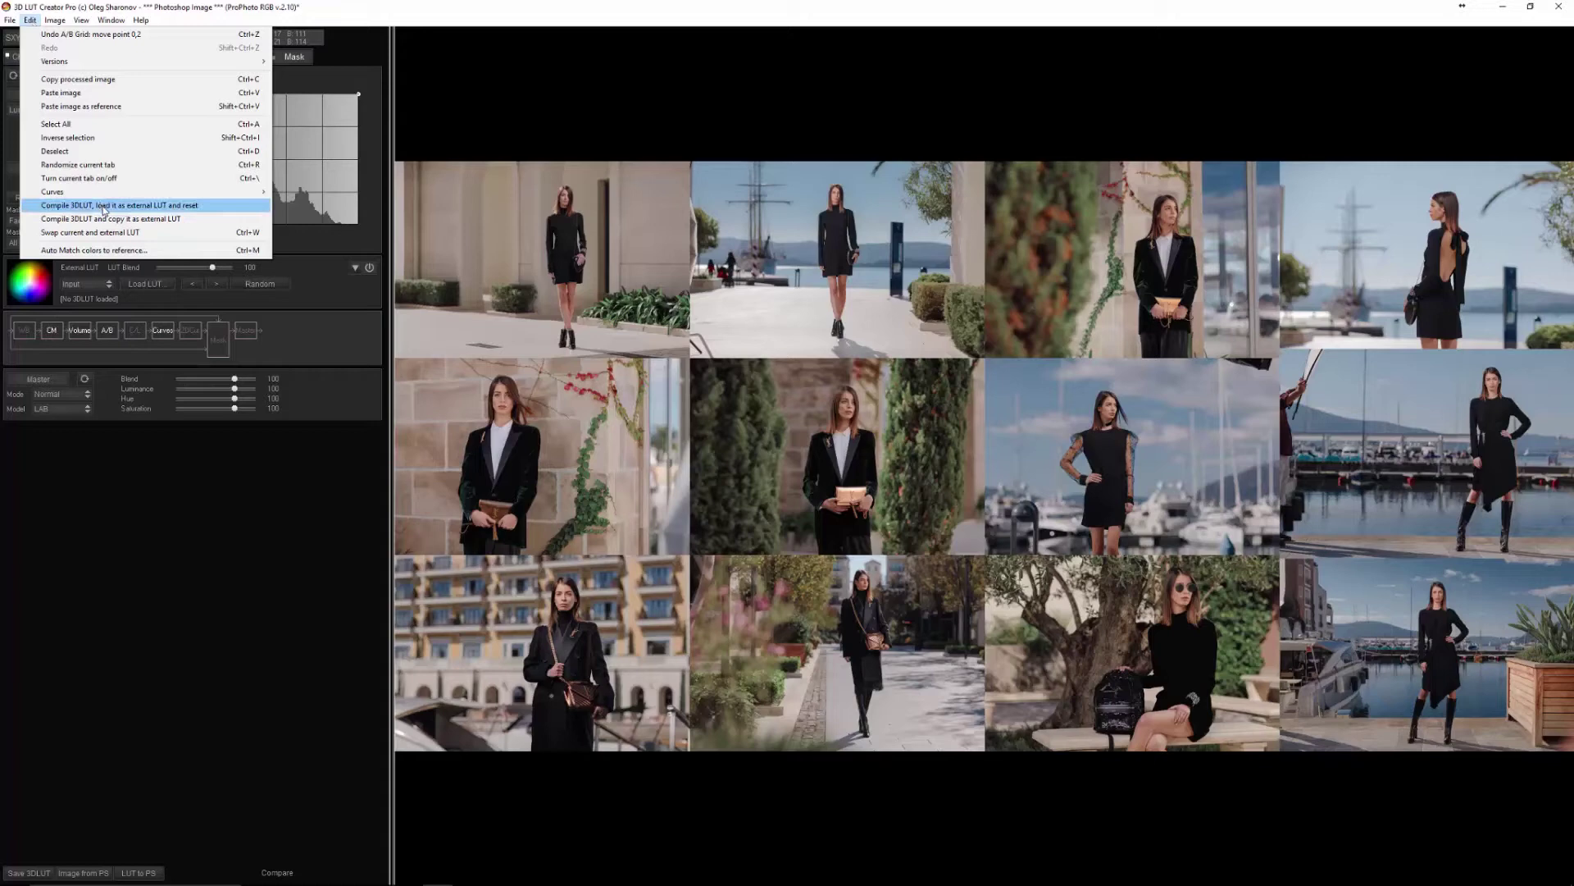
left_click(141, 211)
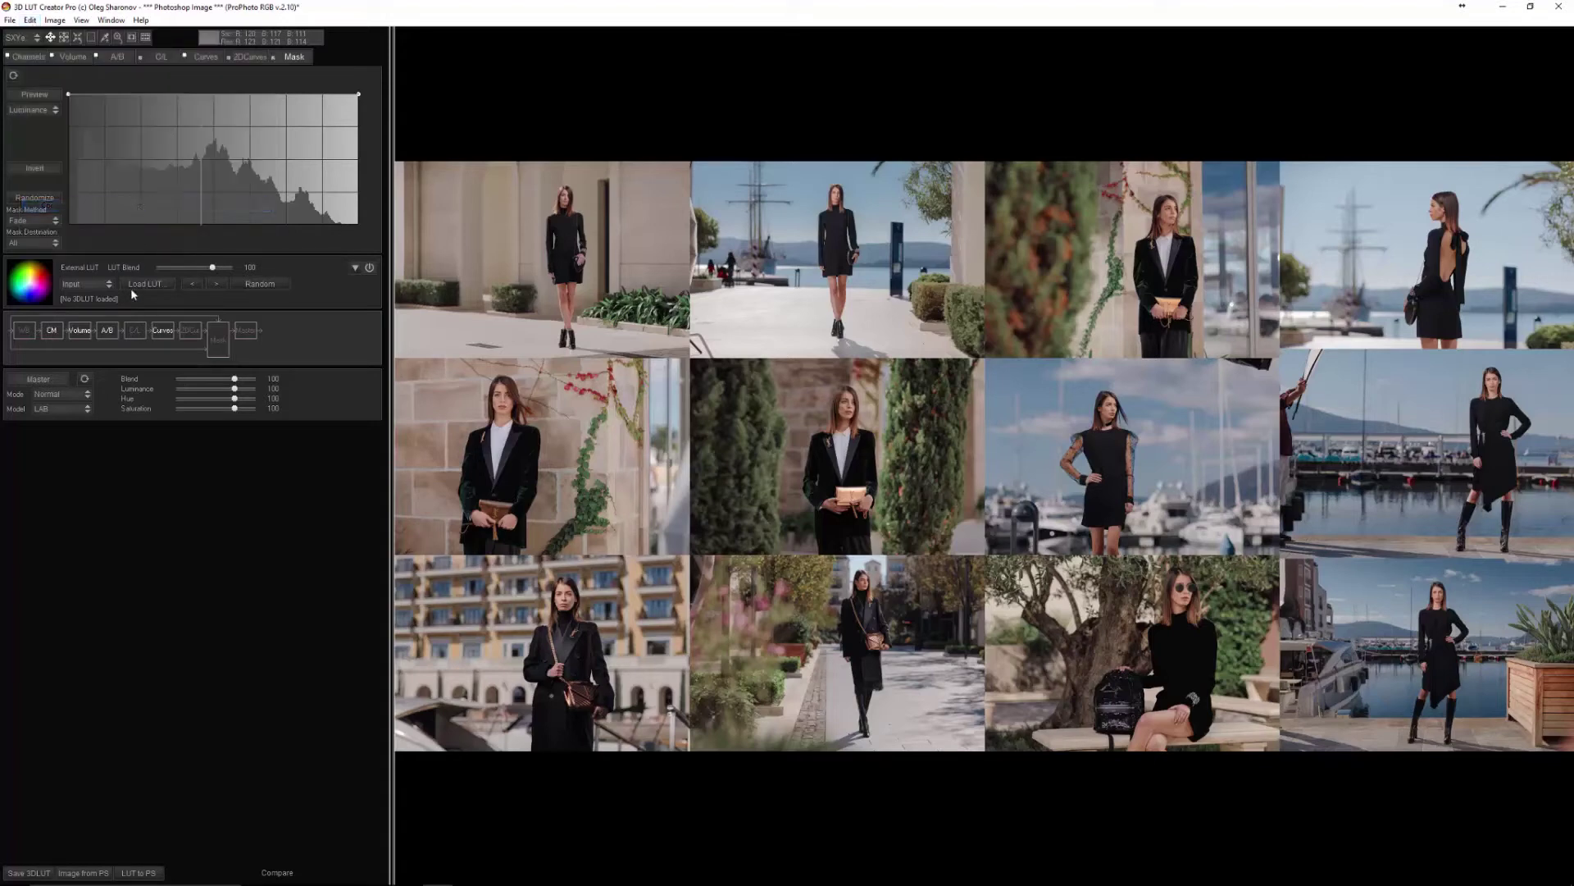
Keep the external LUT at the Input stage and load the dark foggy-road still from the Movies folder as the reference image
left_click(105, 286)
left_click(107, 295)
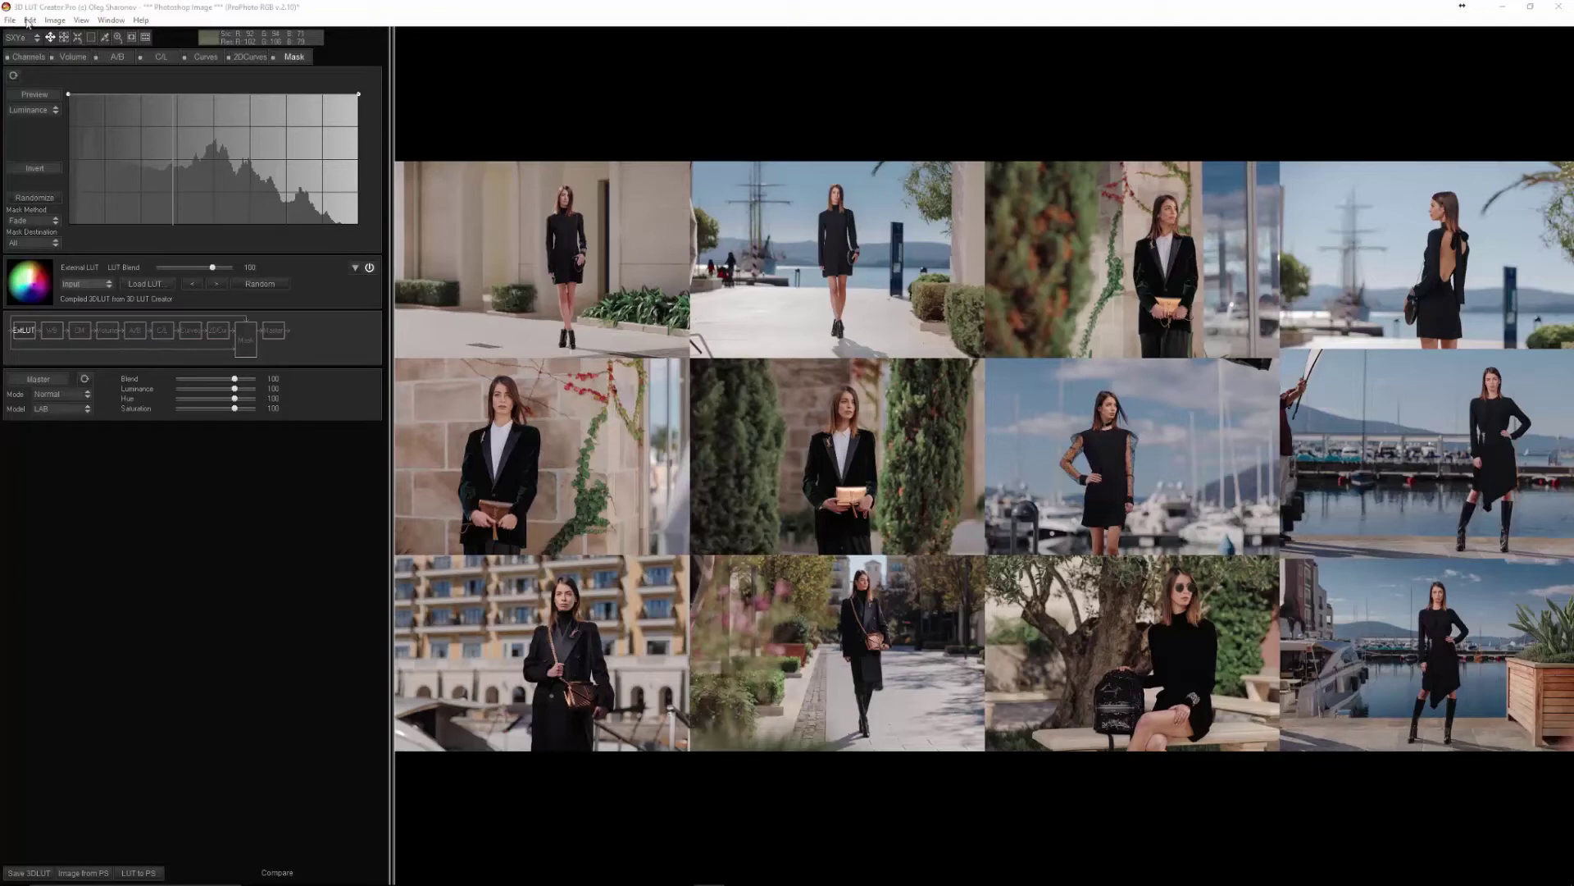
left_click(29, 20)
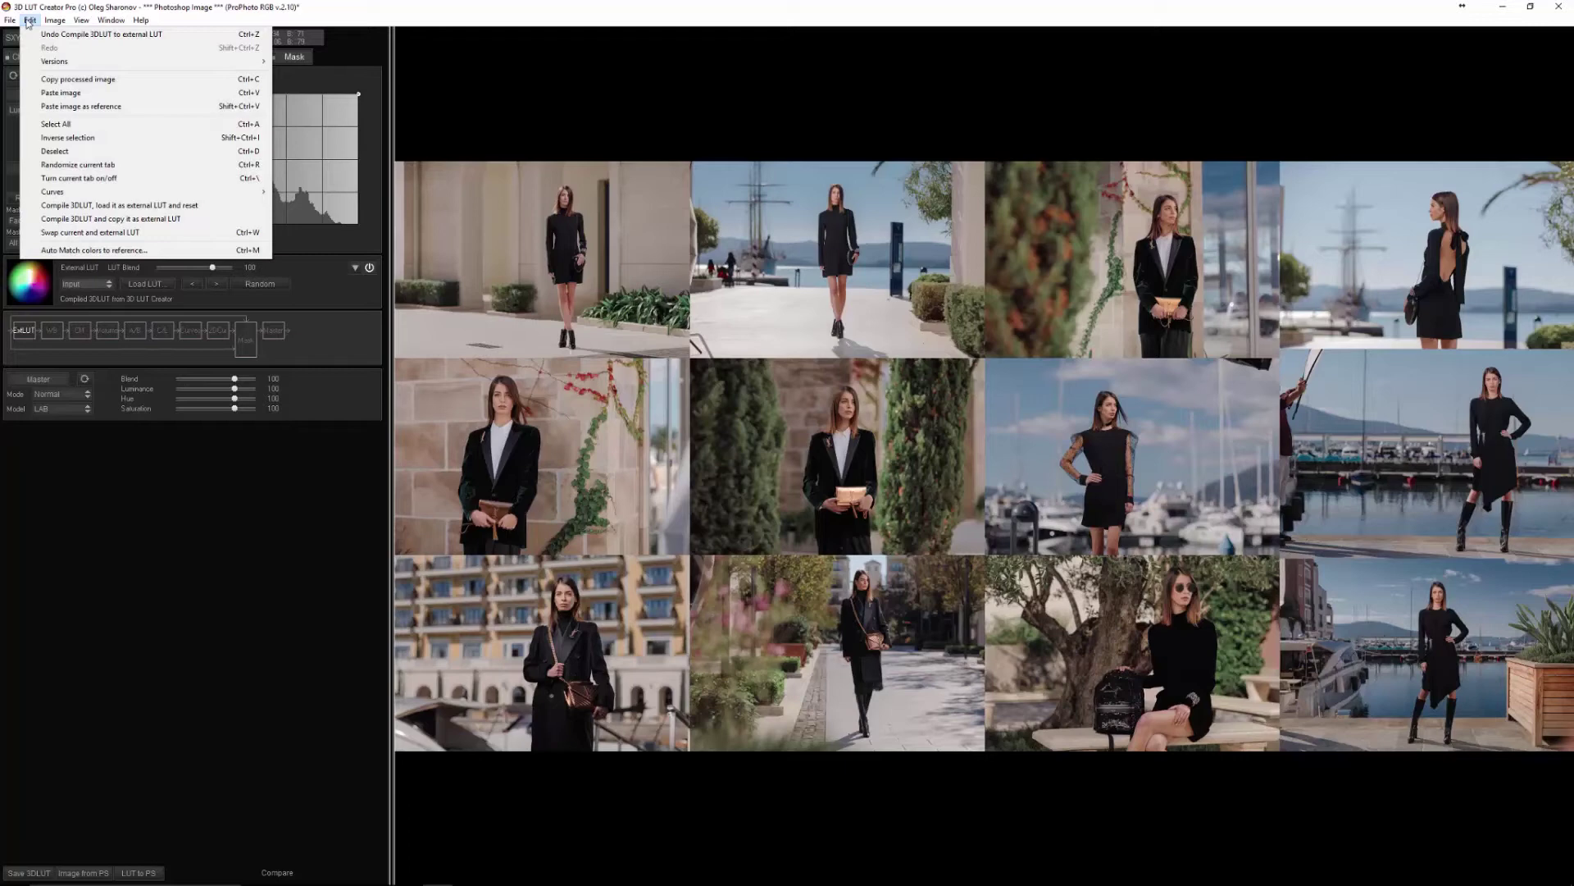
mouse_move(3, 23)
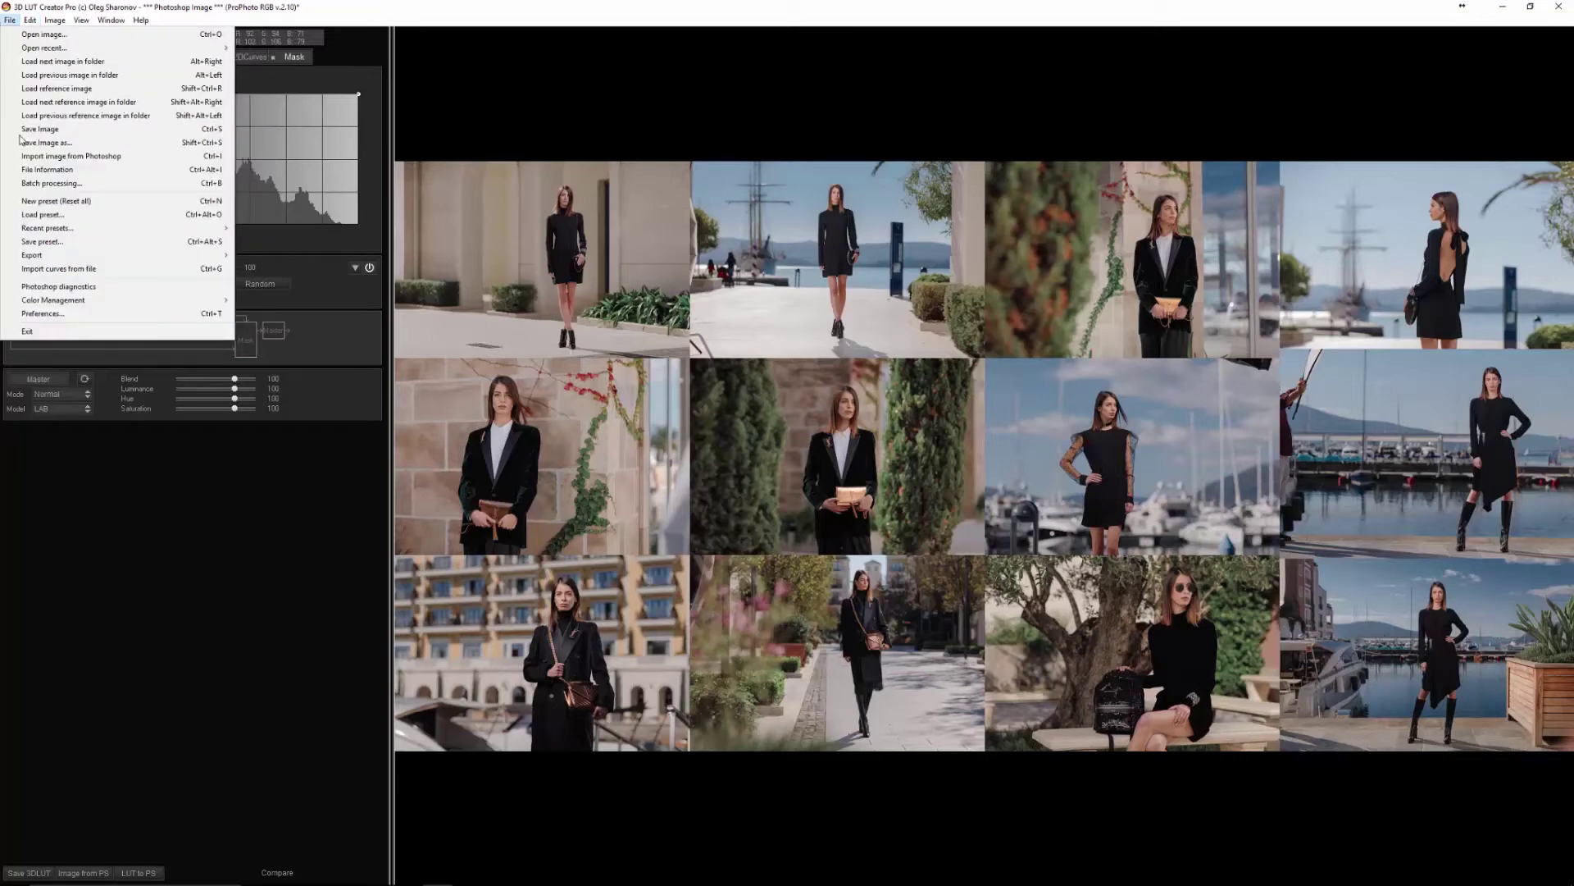
left_click(69, 90)
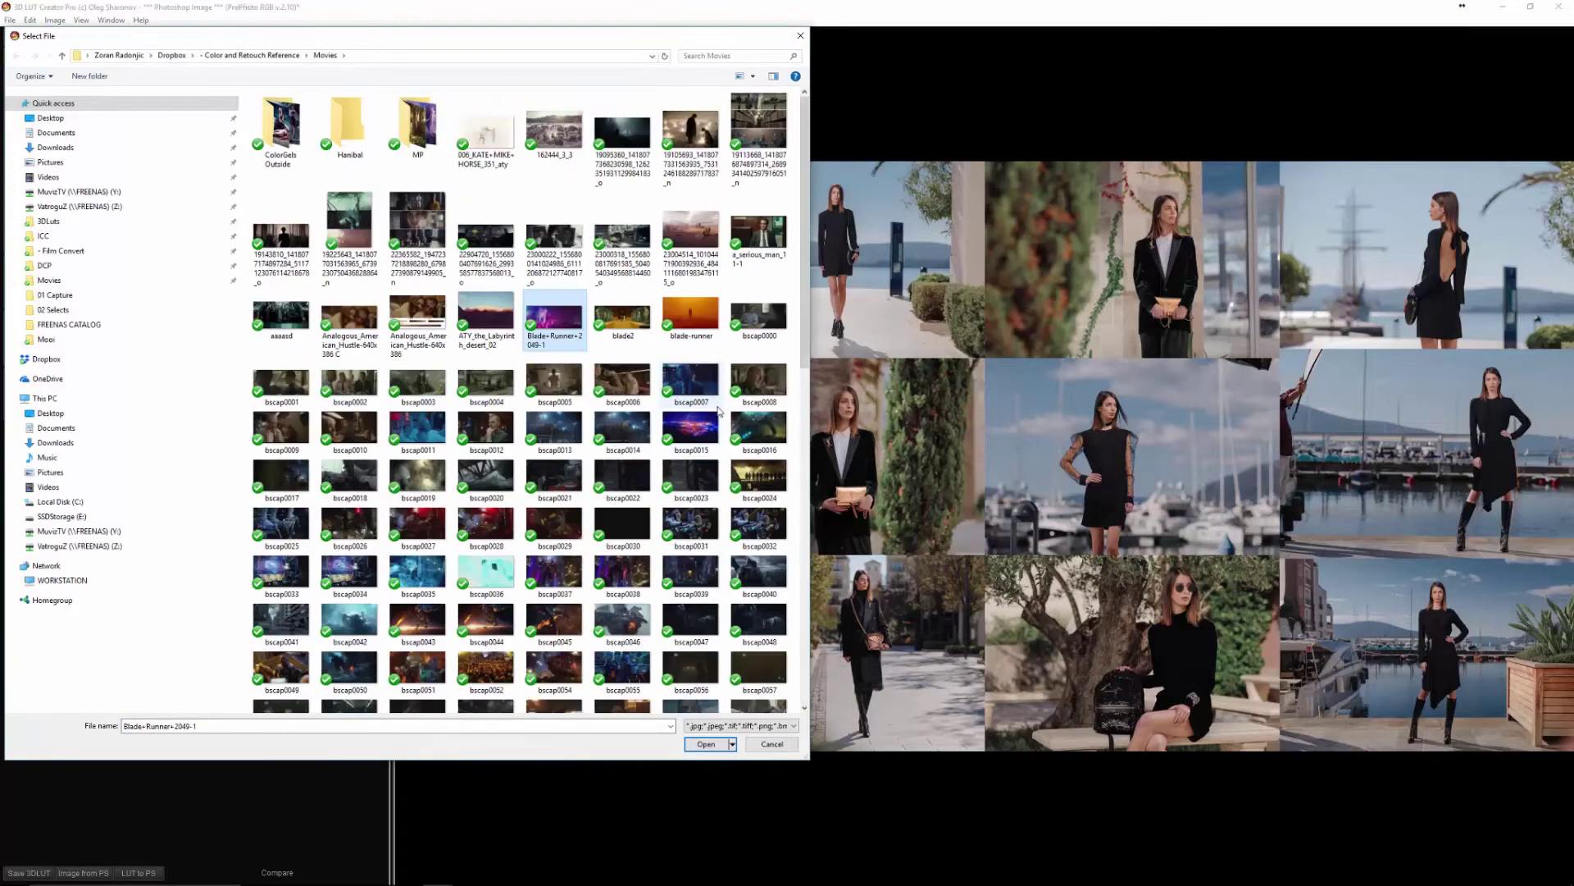
double_click(631, 135)
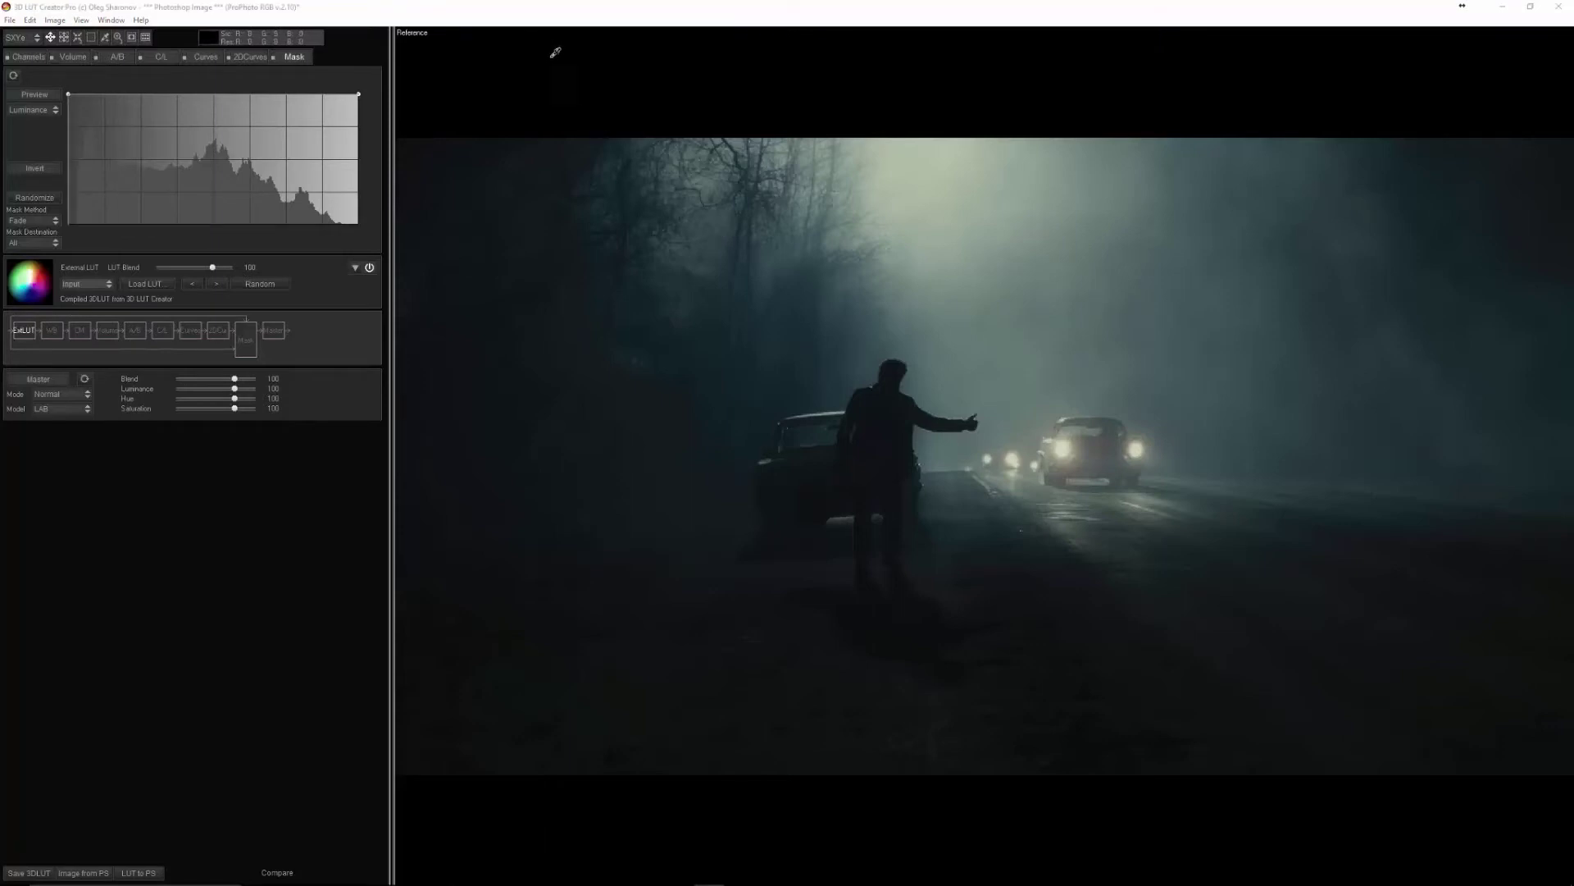
Stack the reference above the graded layout and start automatic color matching to the reference, keeping the settings clear of the images
left_click(547, 9)
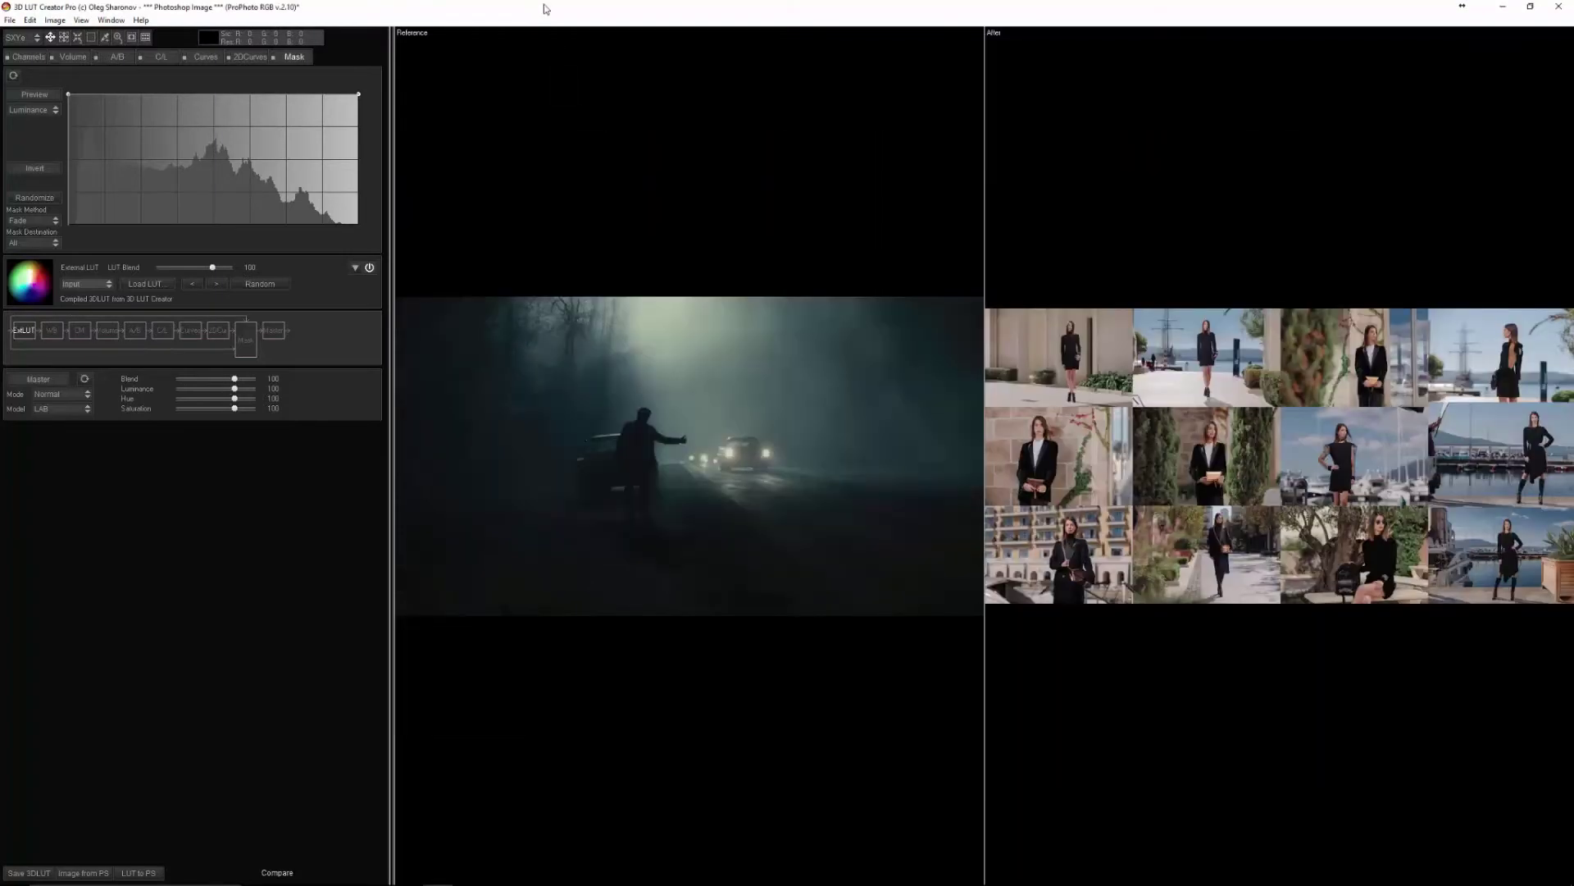
key("Tab")
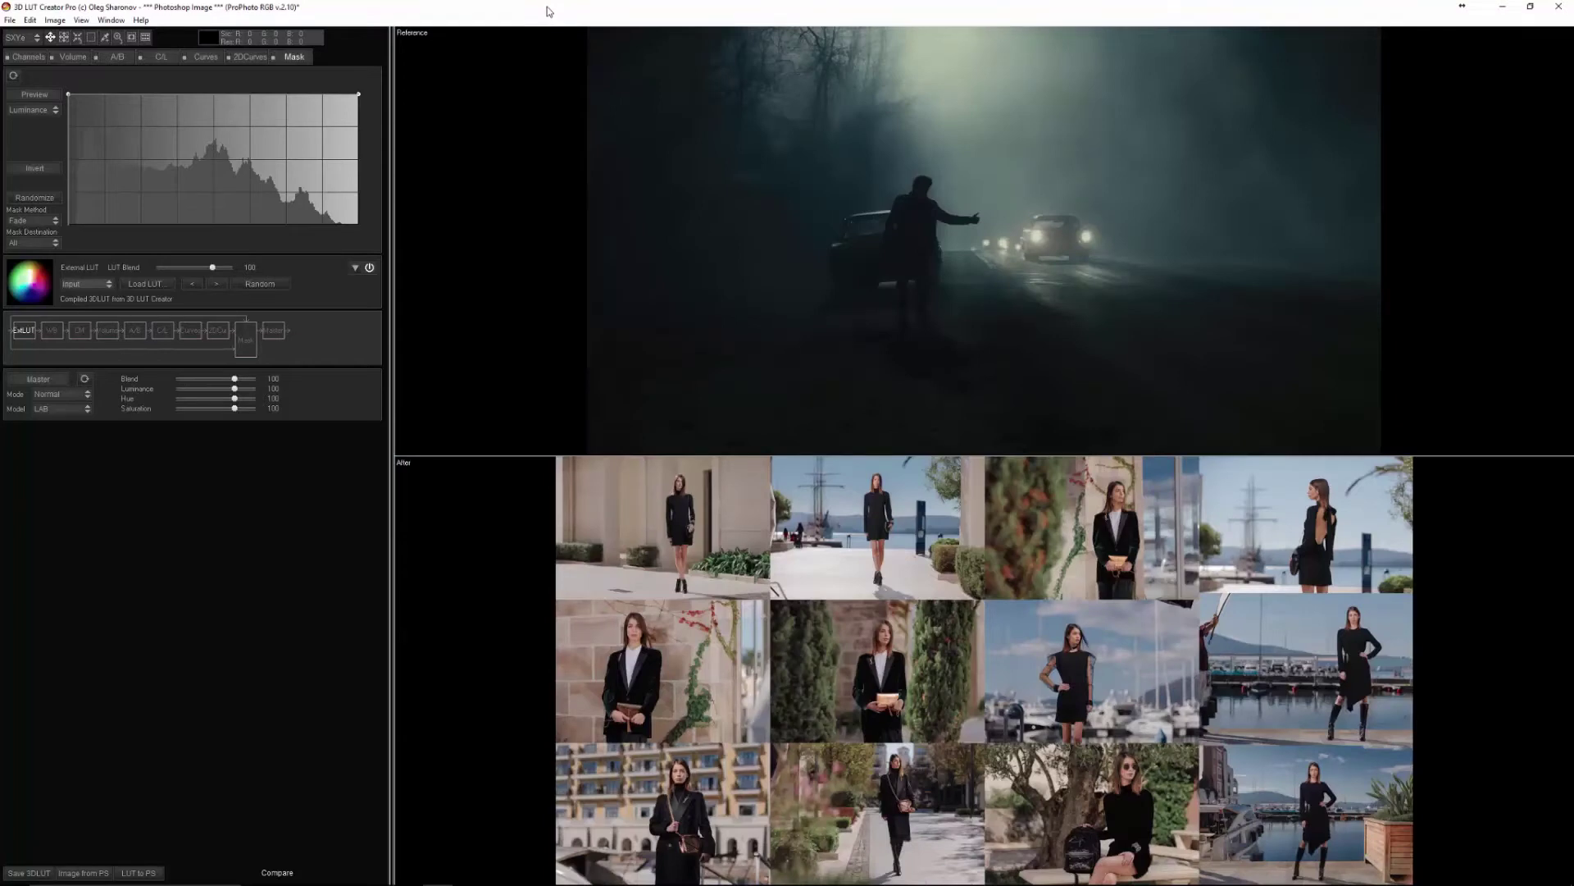
left_click(31, 21)
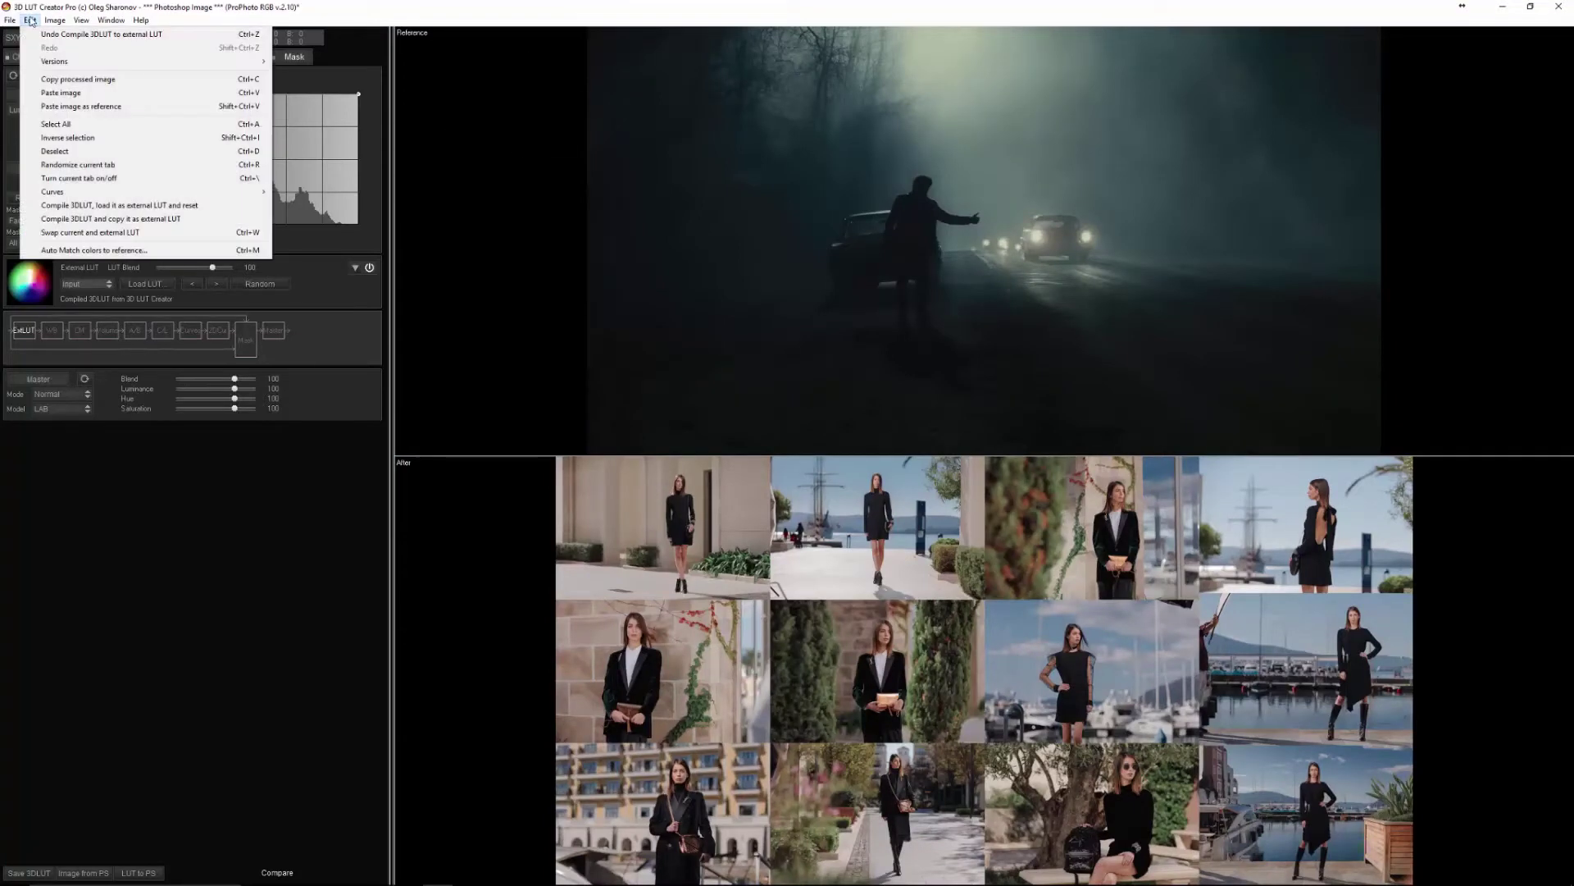
left_click(89, 251)
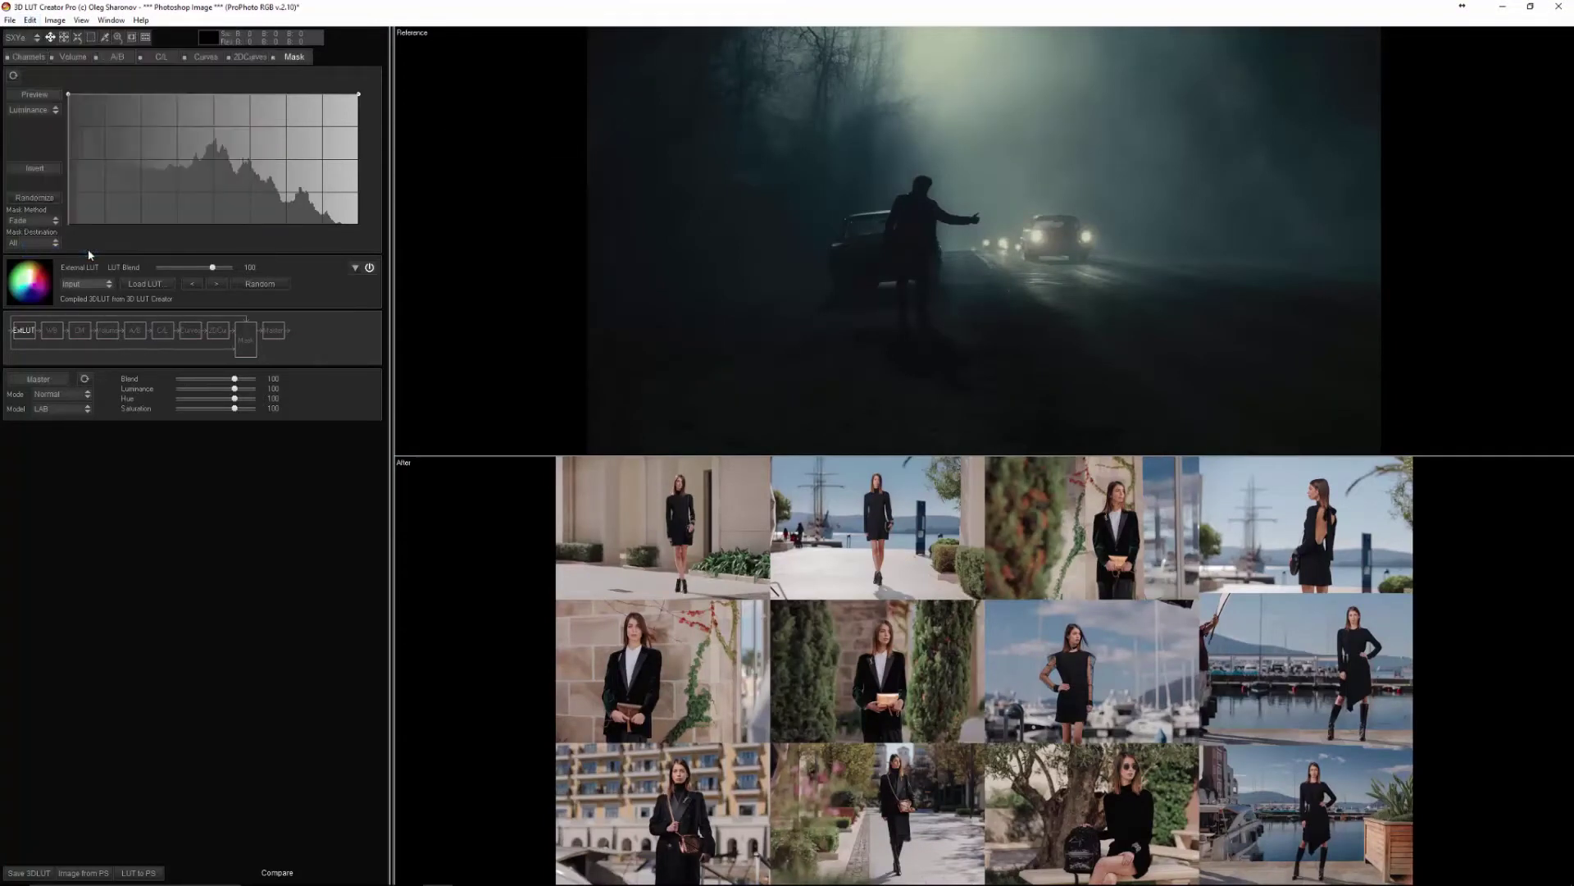
left_click_drag(823, 285, 504, 131)
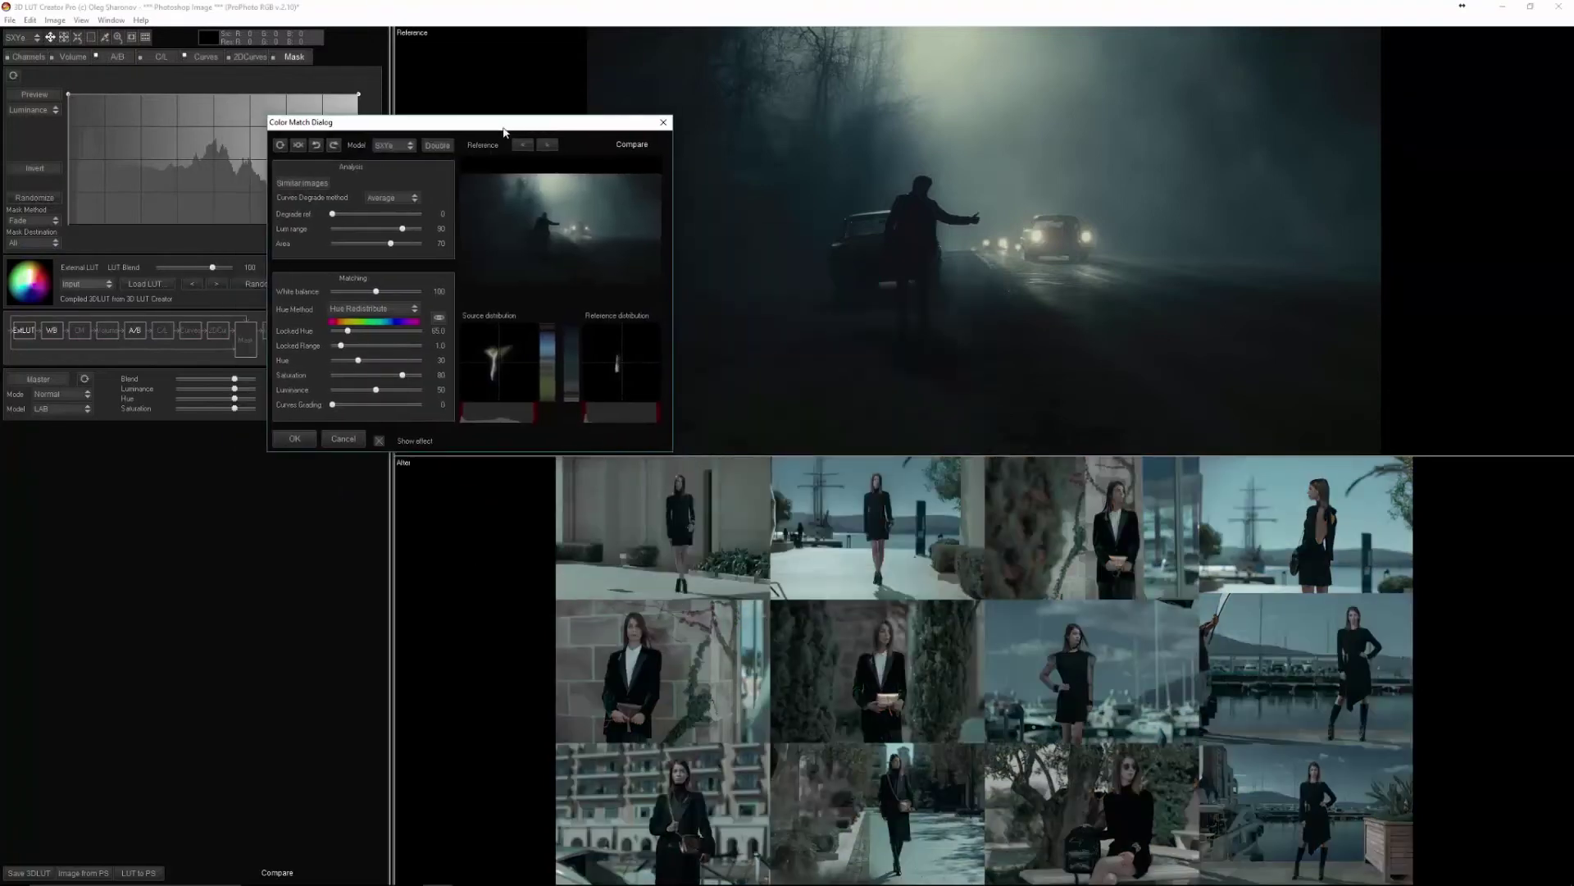
Switch the color match model to YUV, with White balance 50, Hue 41, Saturation 58, Luminance 52 and Curves Grading 40
left_click(400, 146)
left_click(402, 336)
left_click(403, 146)
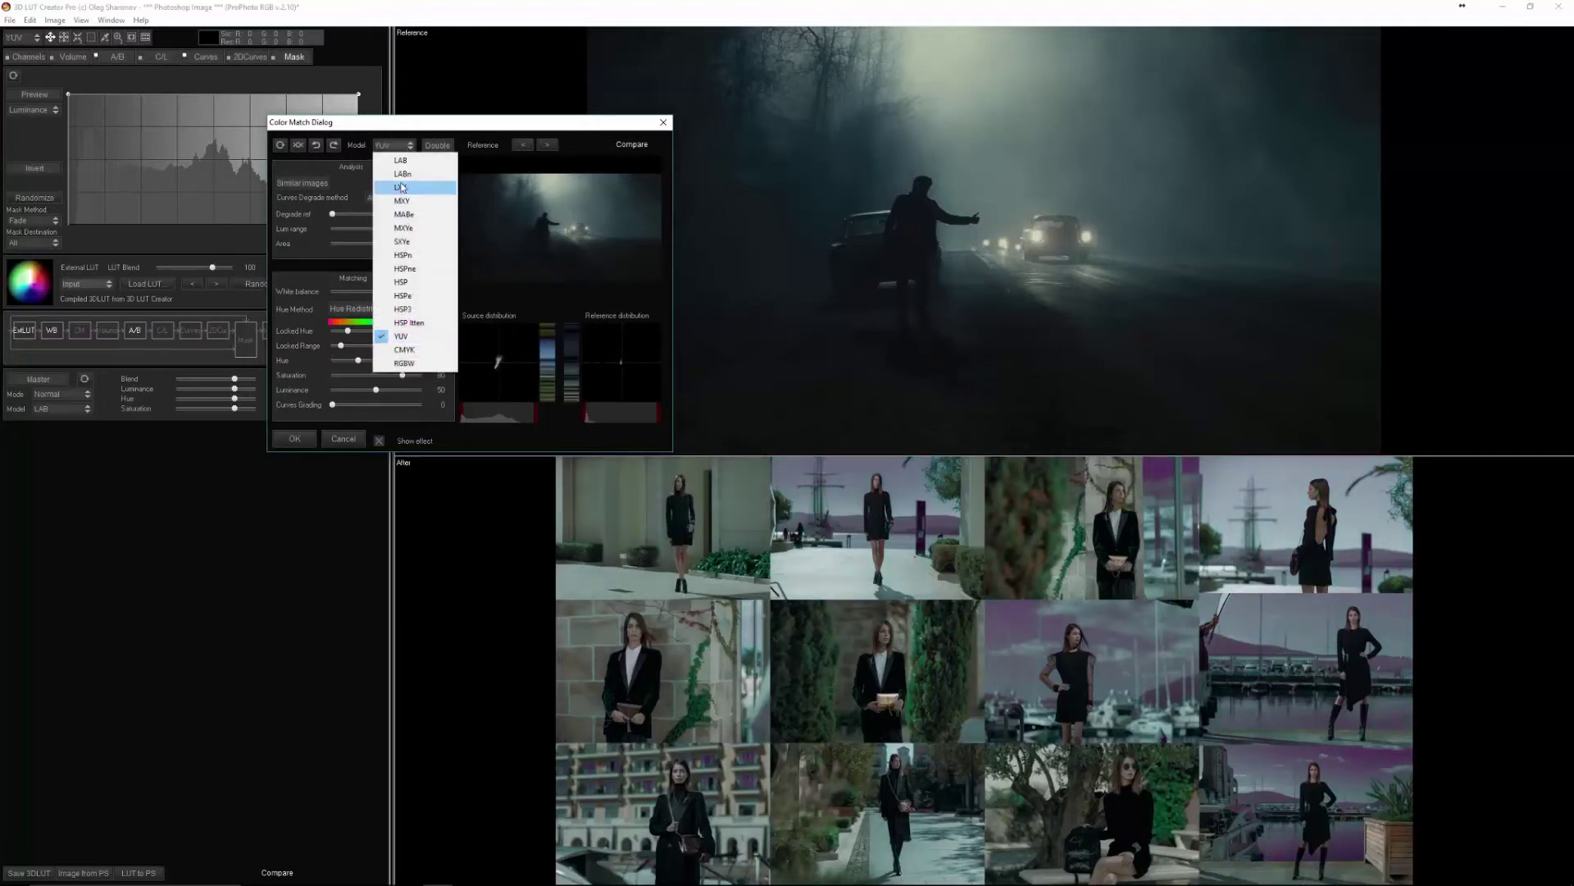
left_click(353, 182)
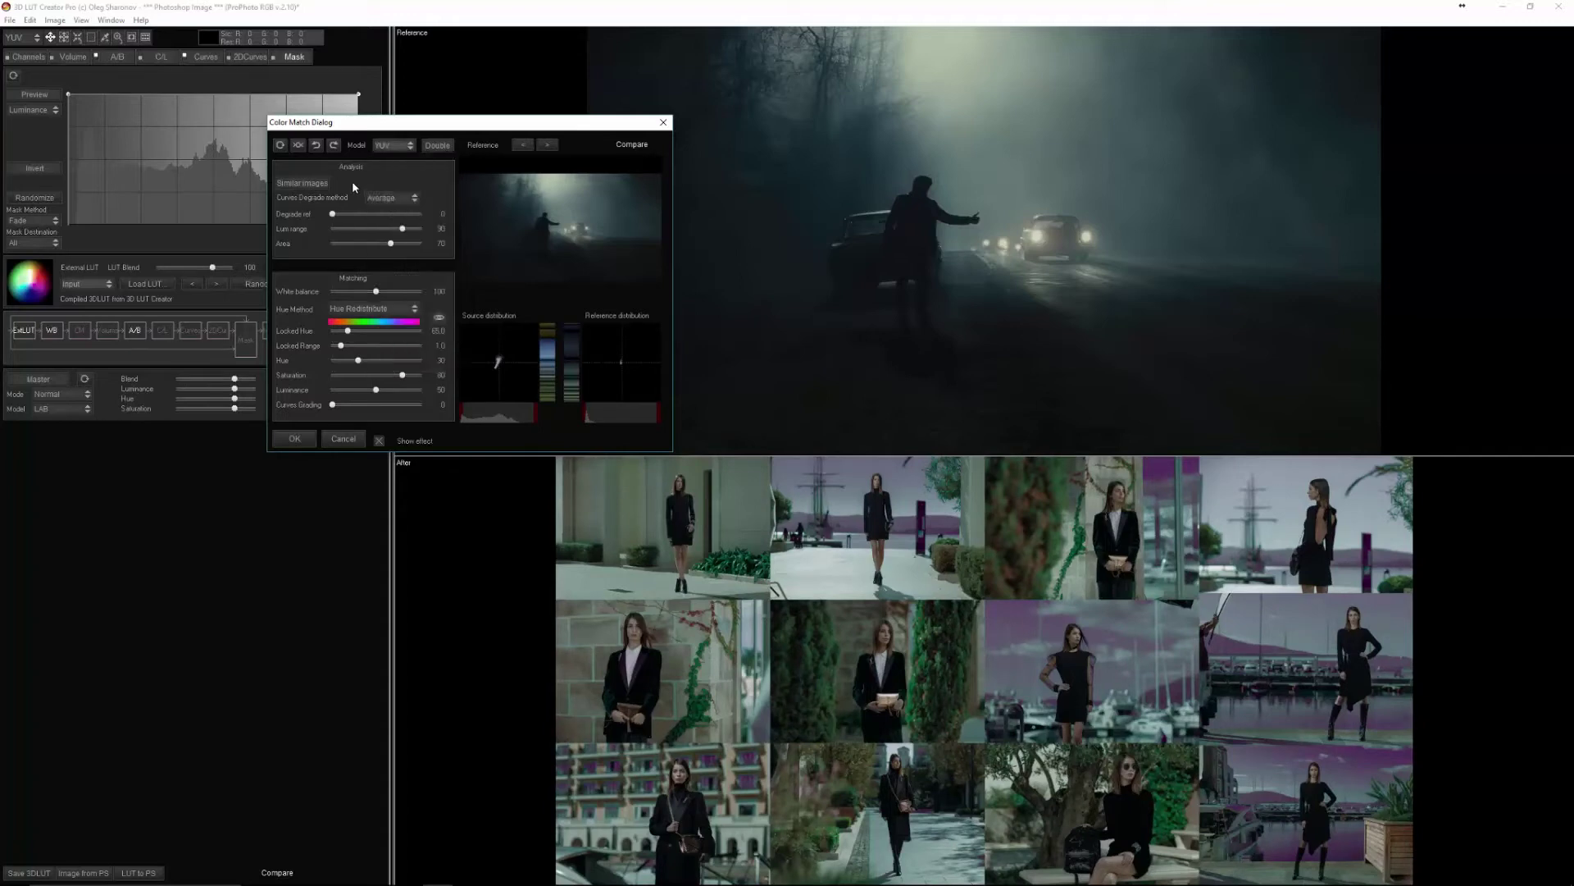
left_click(356, 293)
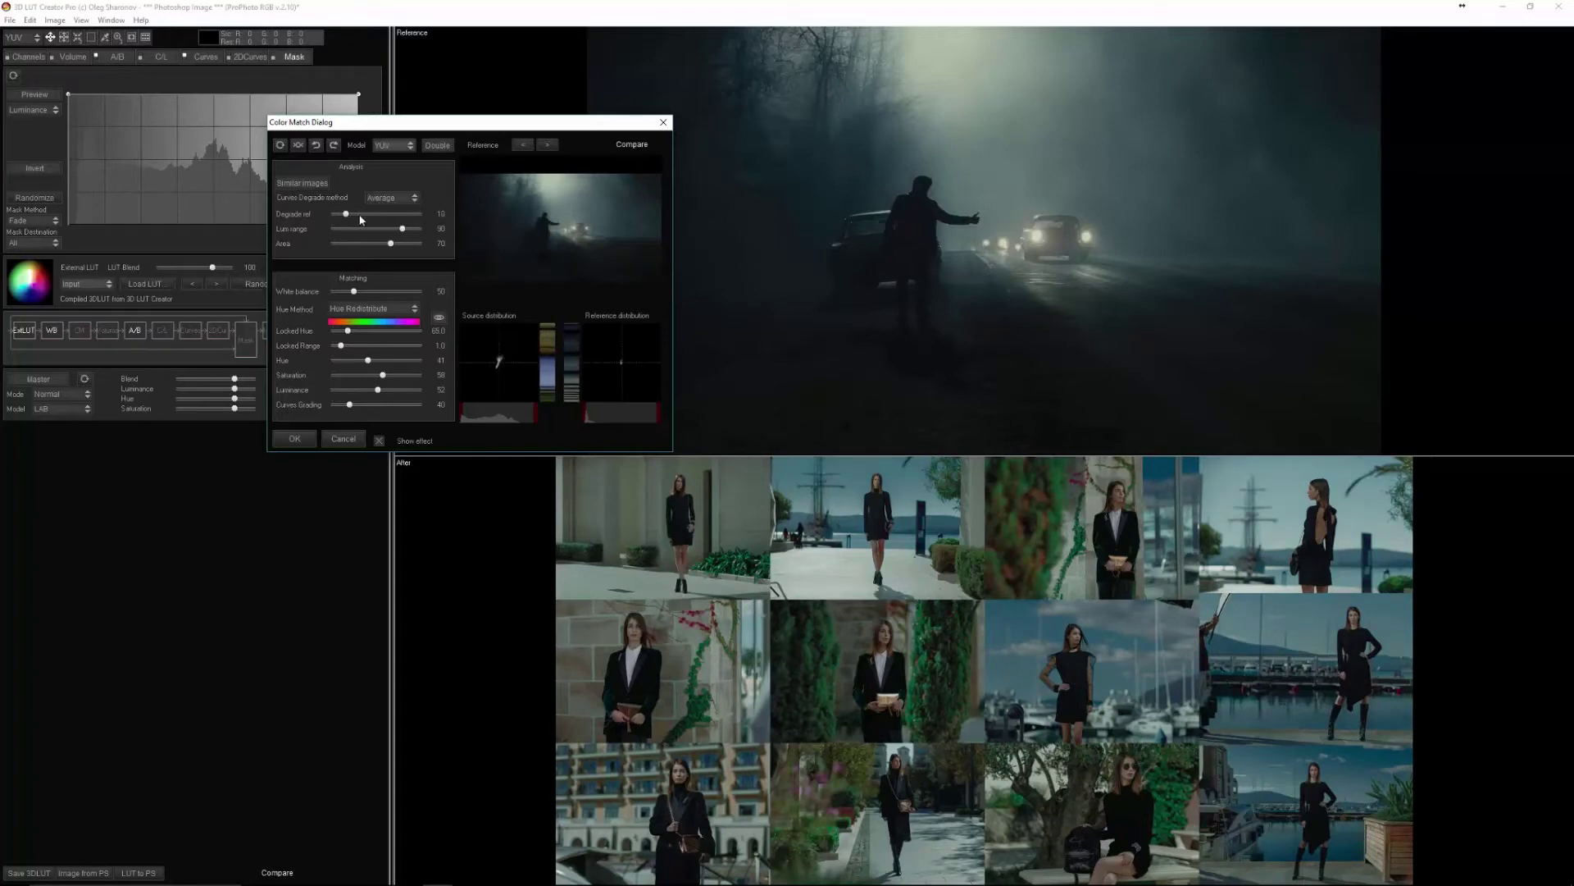
Advance through the following movie stills as match references, previewing each look on the photo layout
left_click(553, 146)
left_click(553, 145)
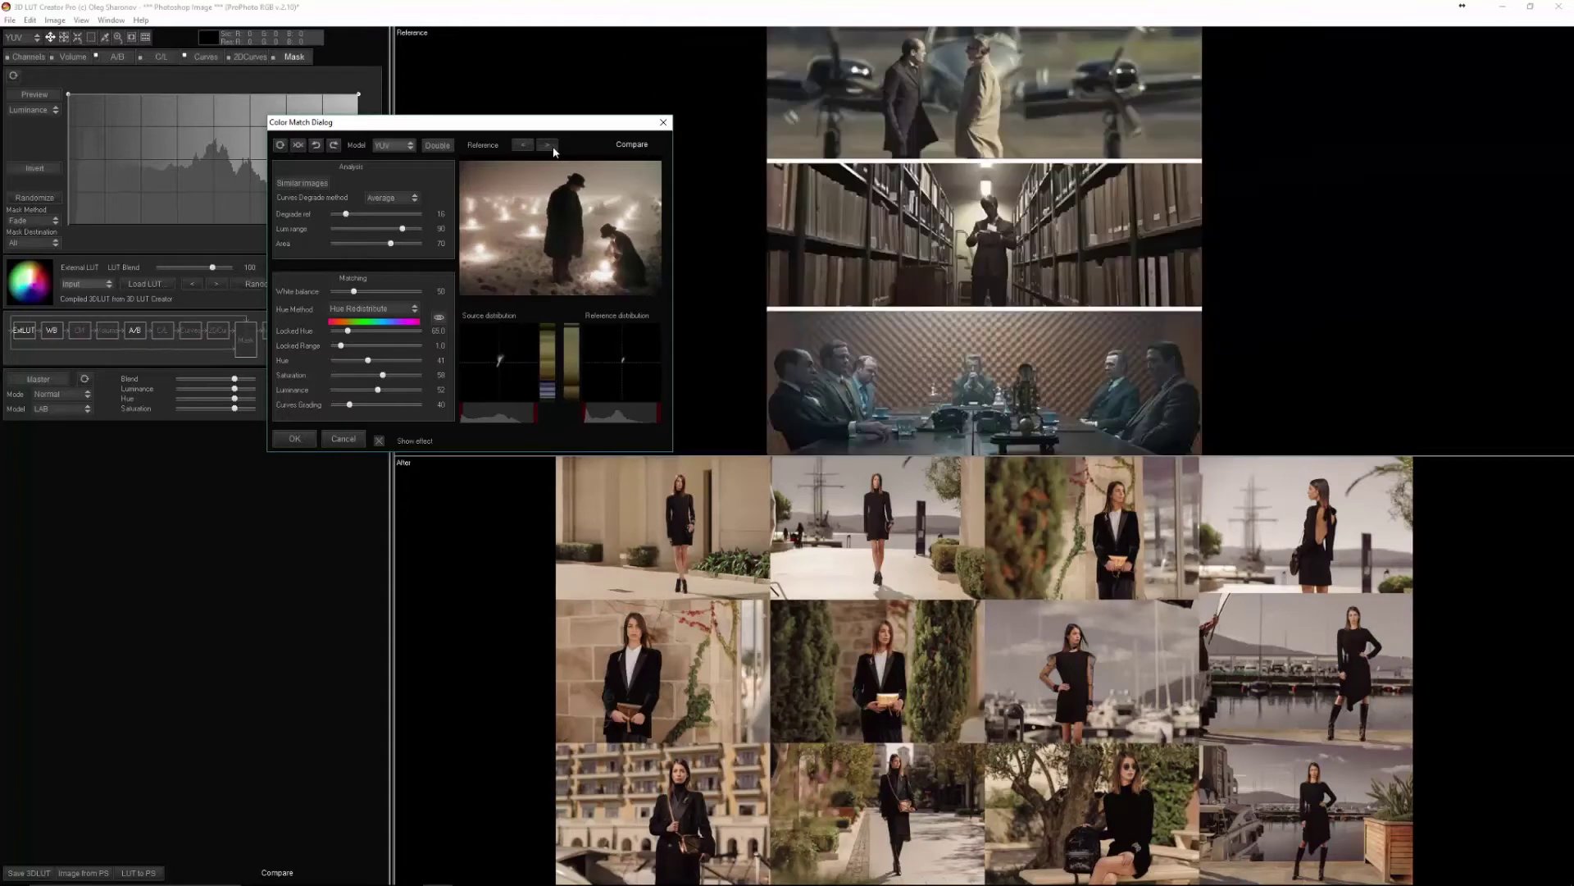
left_click(552, 148)
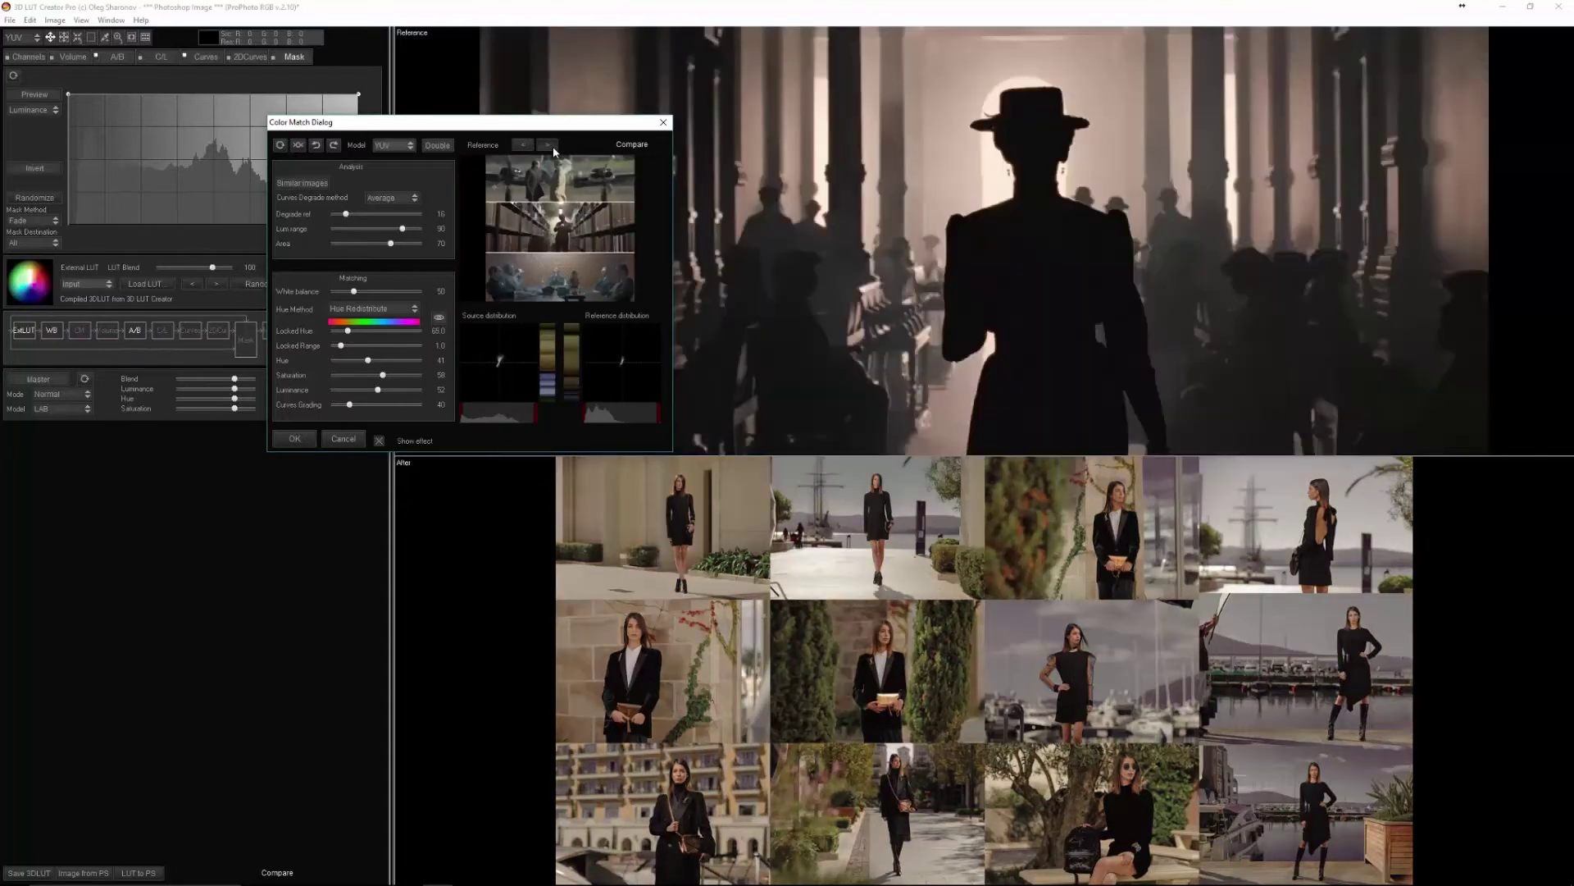
left_click(552, 147)
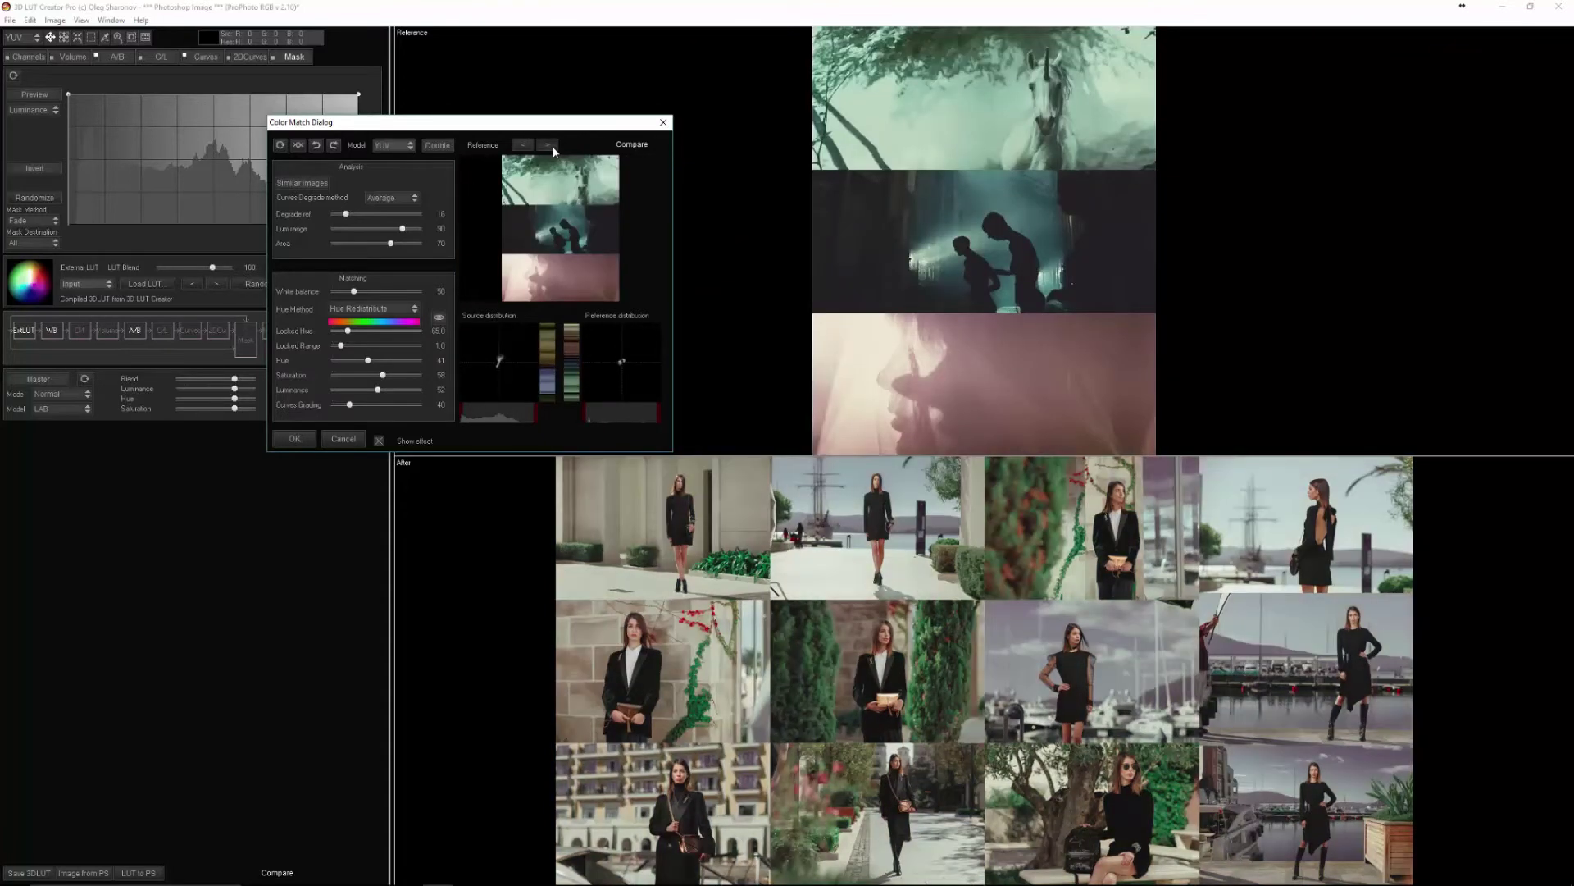
left_click(553, 146)
left_click(553, 146)
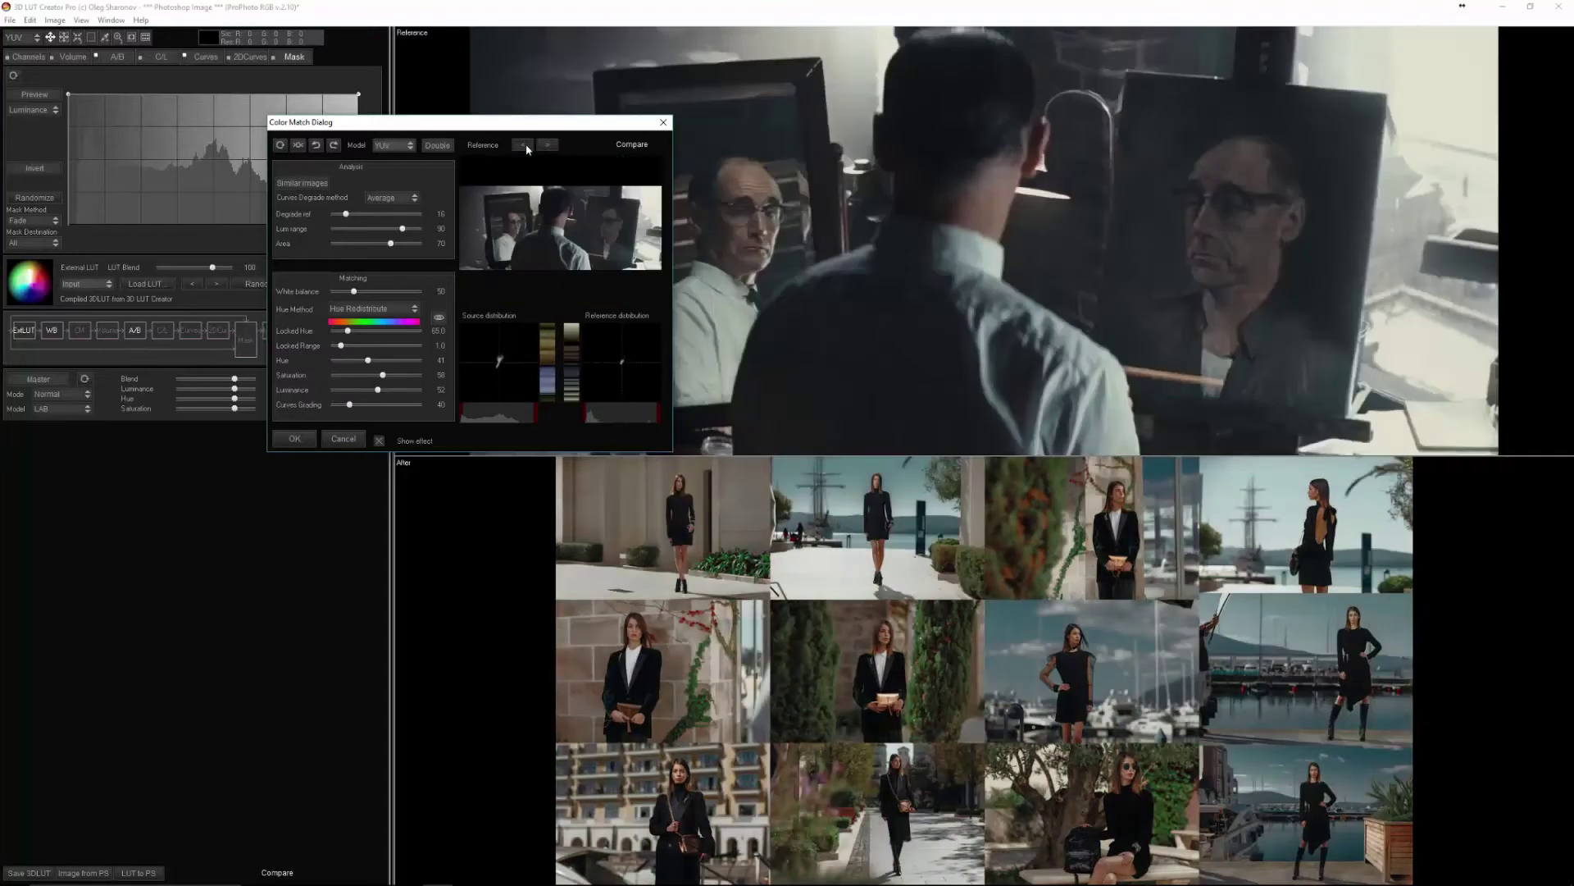
Go back to the lamp-lit armchair still, compare the match effect, then lower Saturation and Luminance and raise Curves Grading
left_click(528, 149)
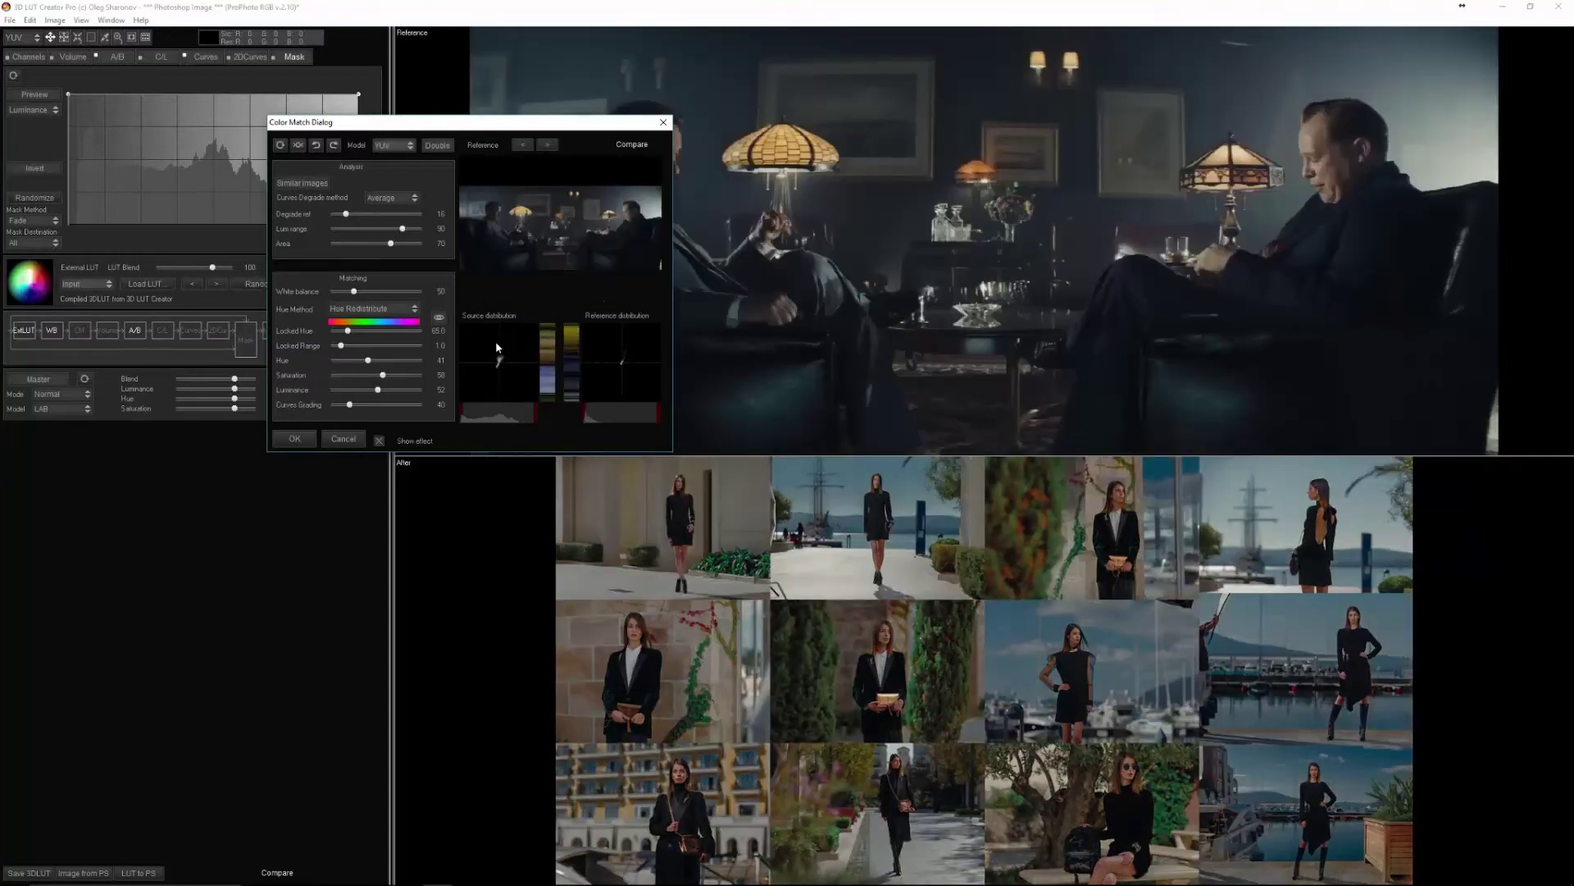
left_click(379, 441)
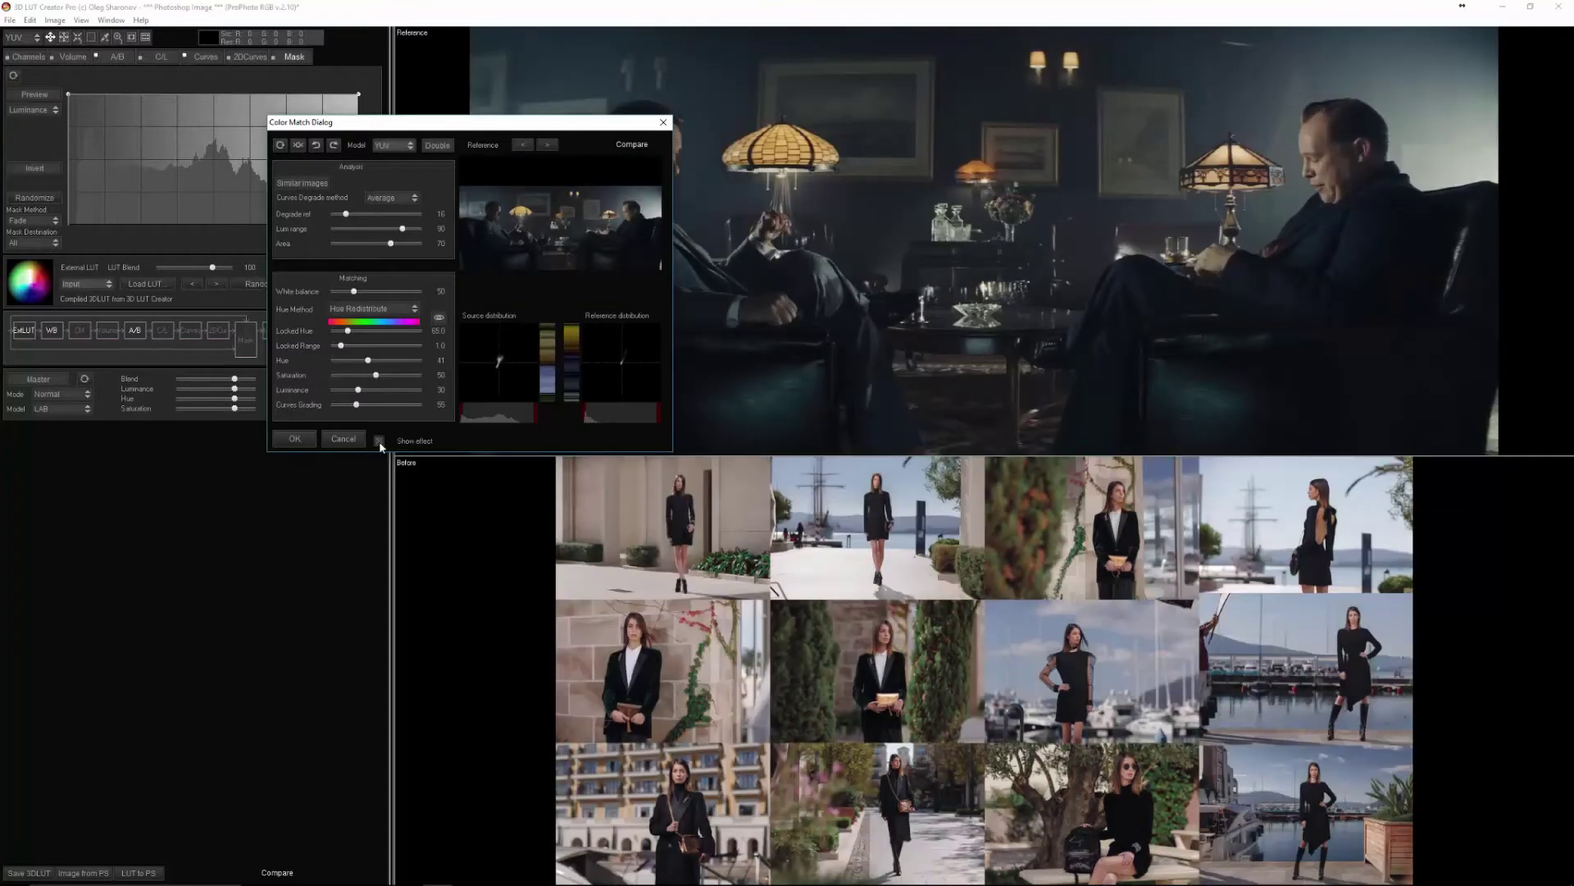
left_click(379, 441)
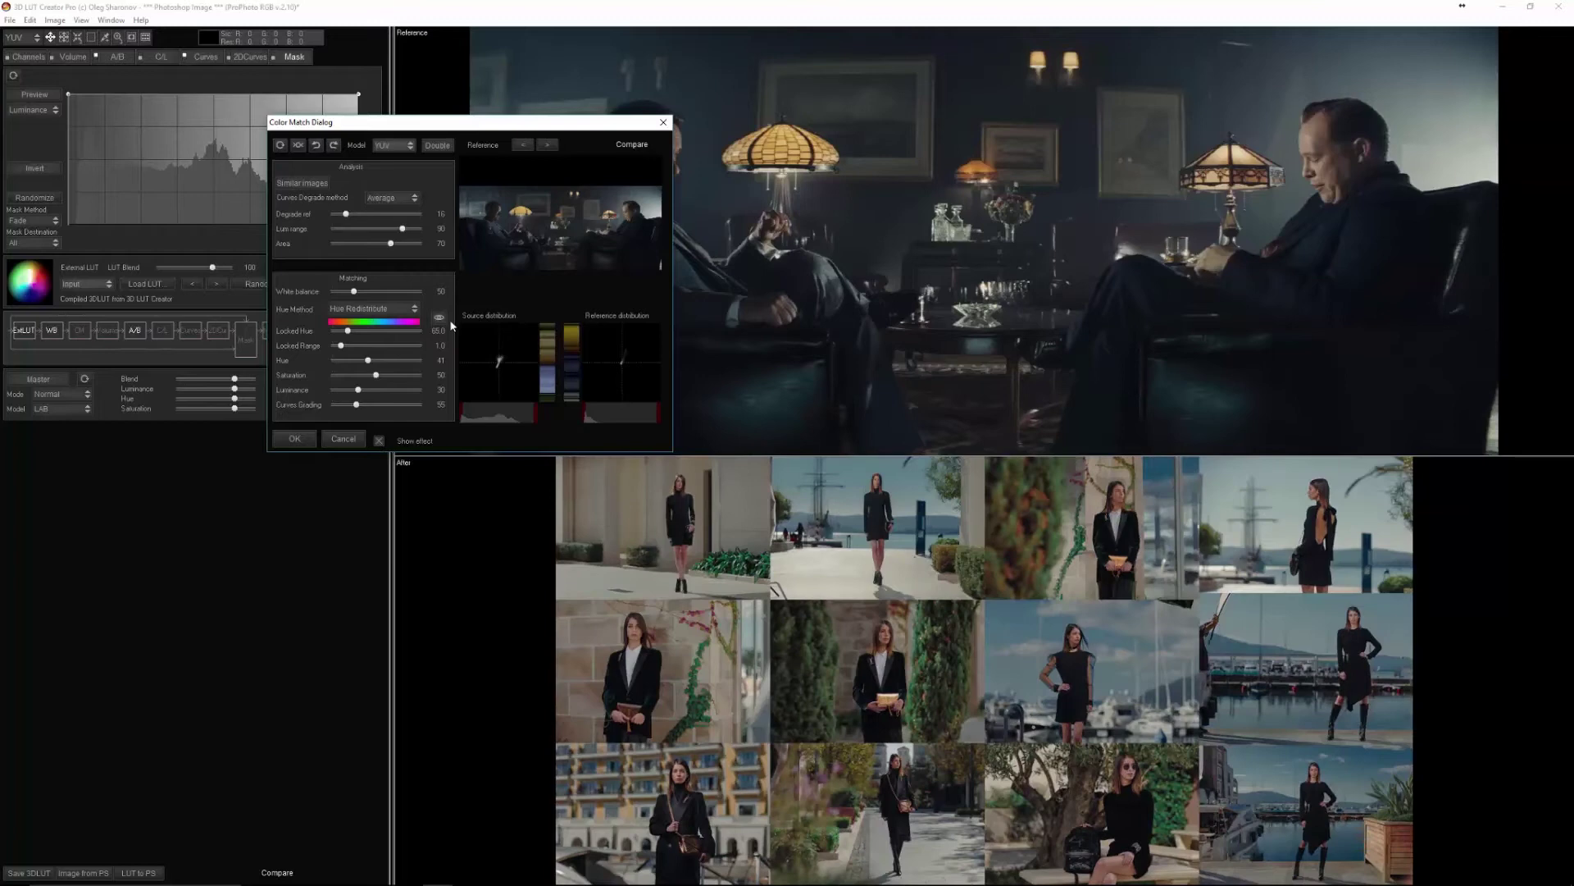
Advance through the reference stills to the man in the gray suit and striped tie
left_click(547, 148)
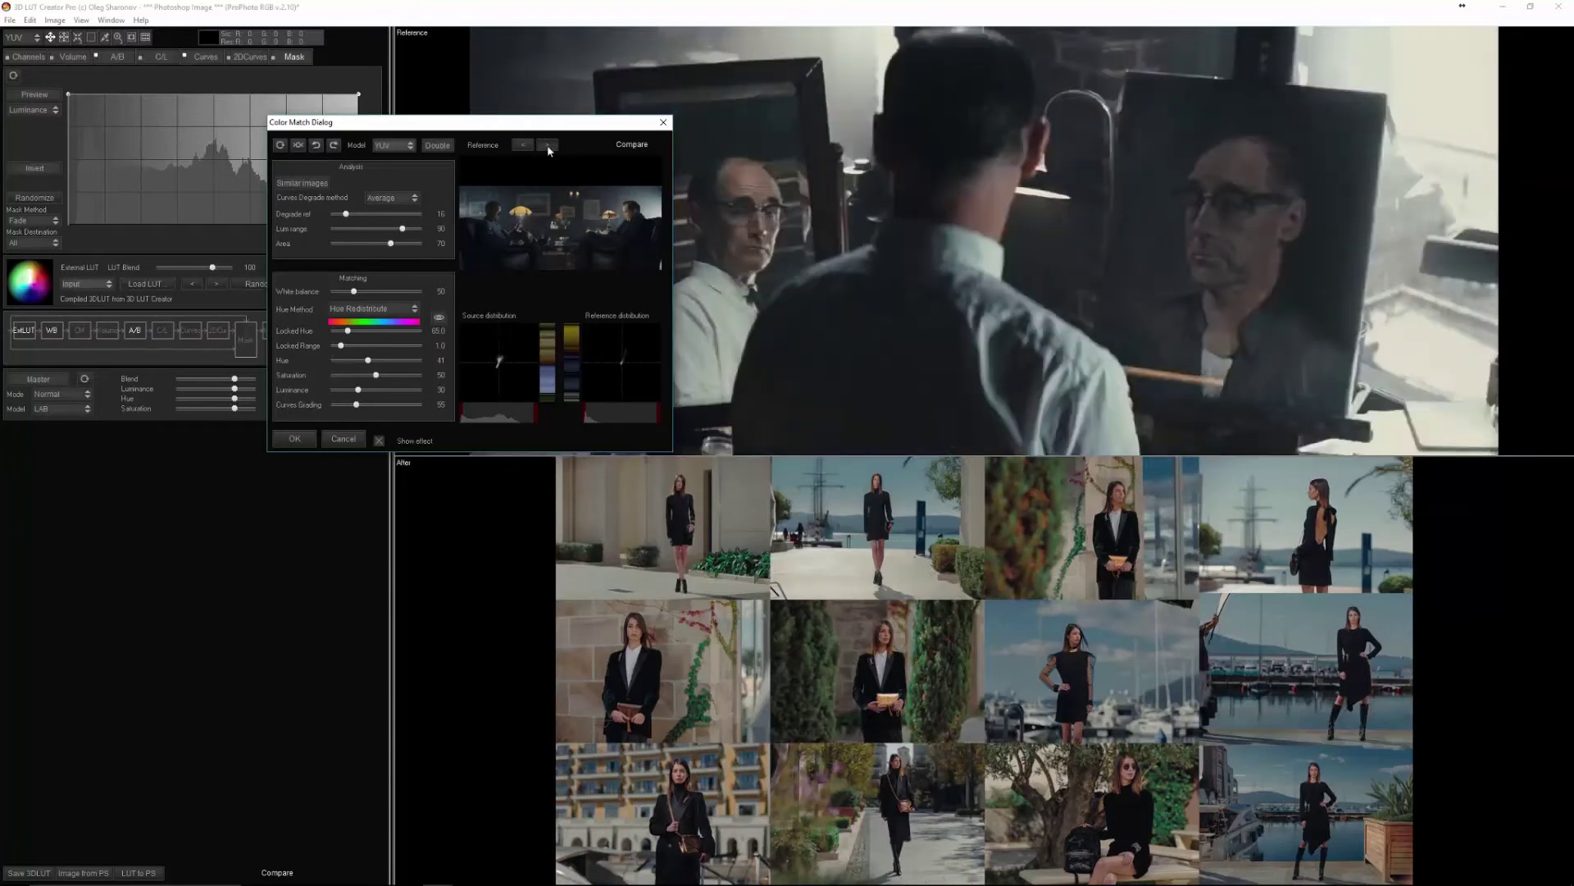
left_click(547, 147)
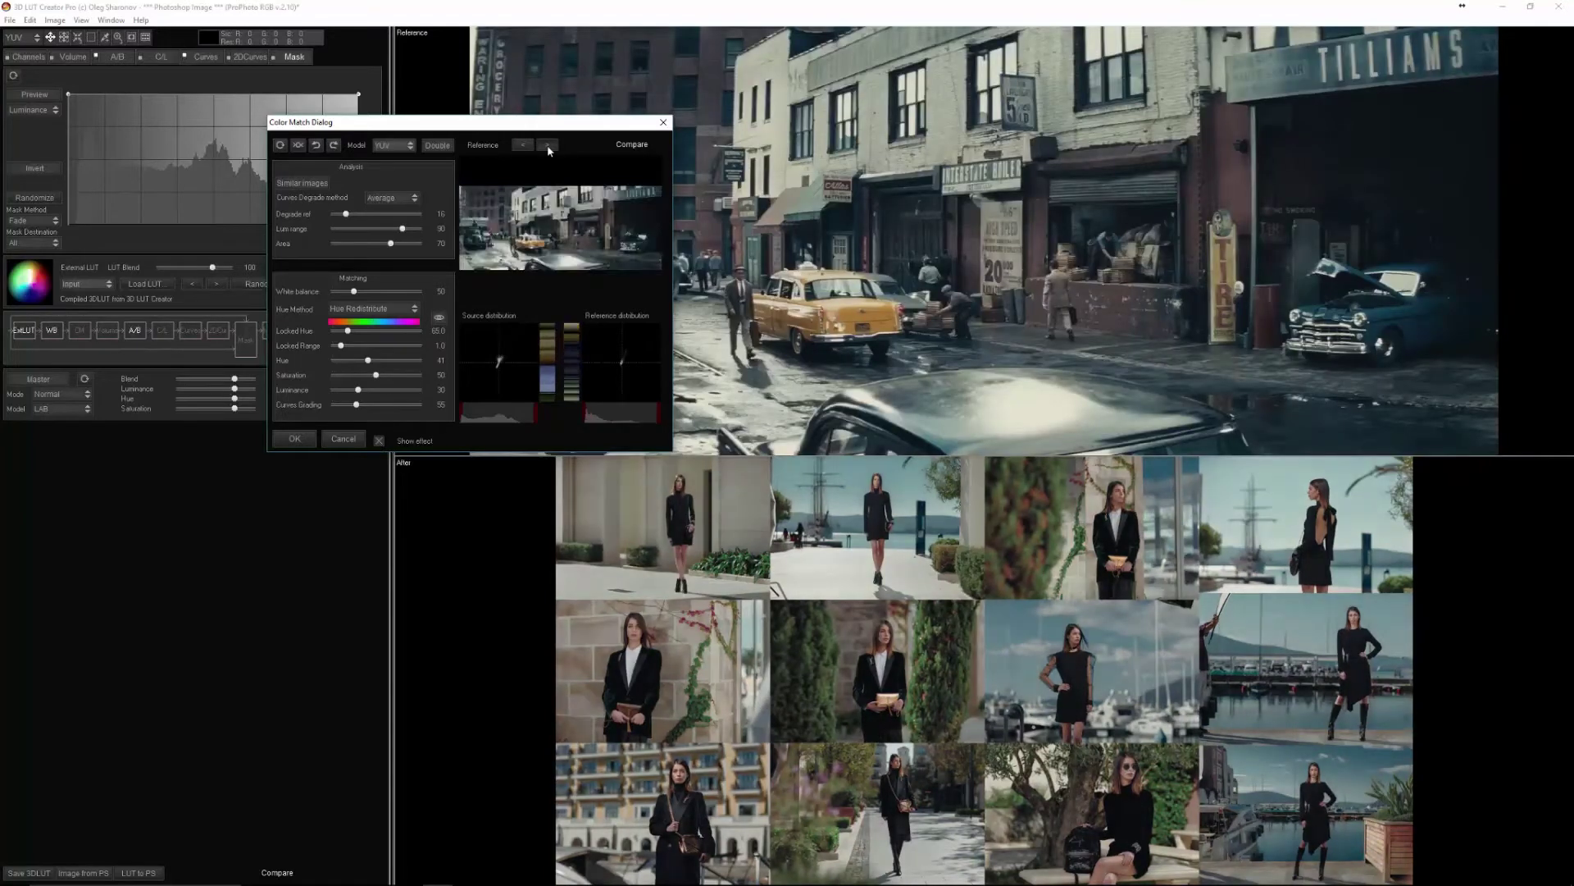
left_click(548, 148)
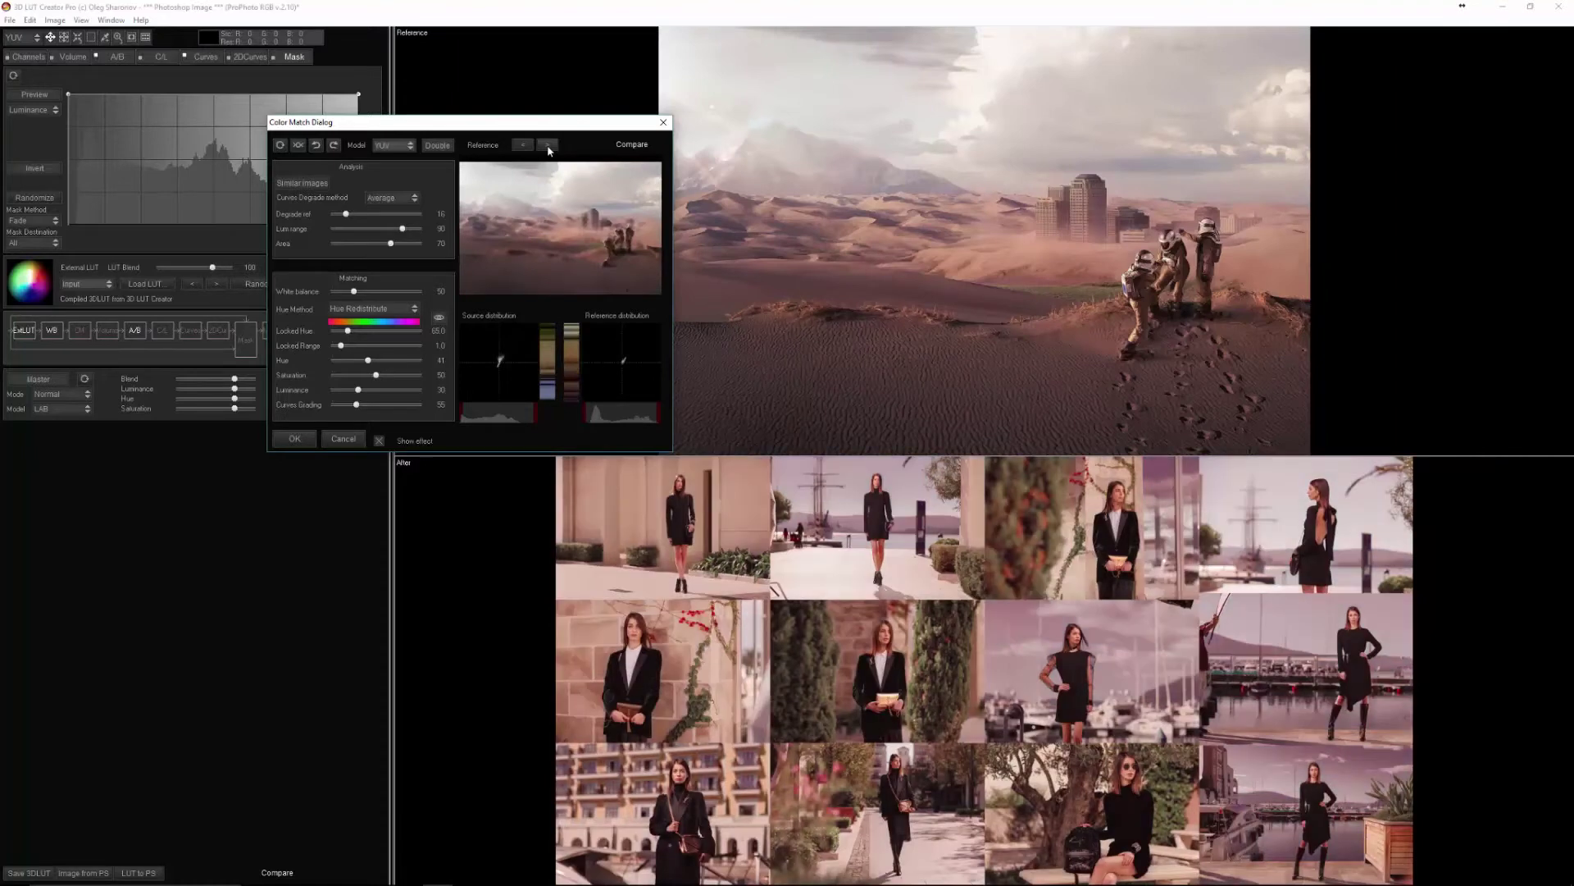
left_click(547, 147)
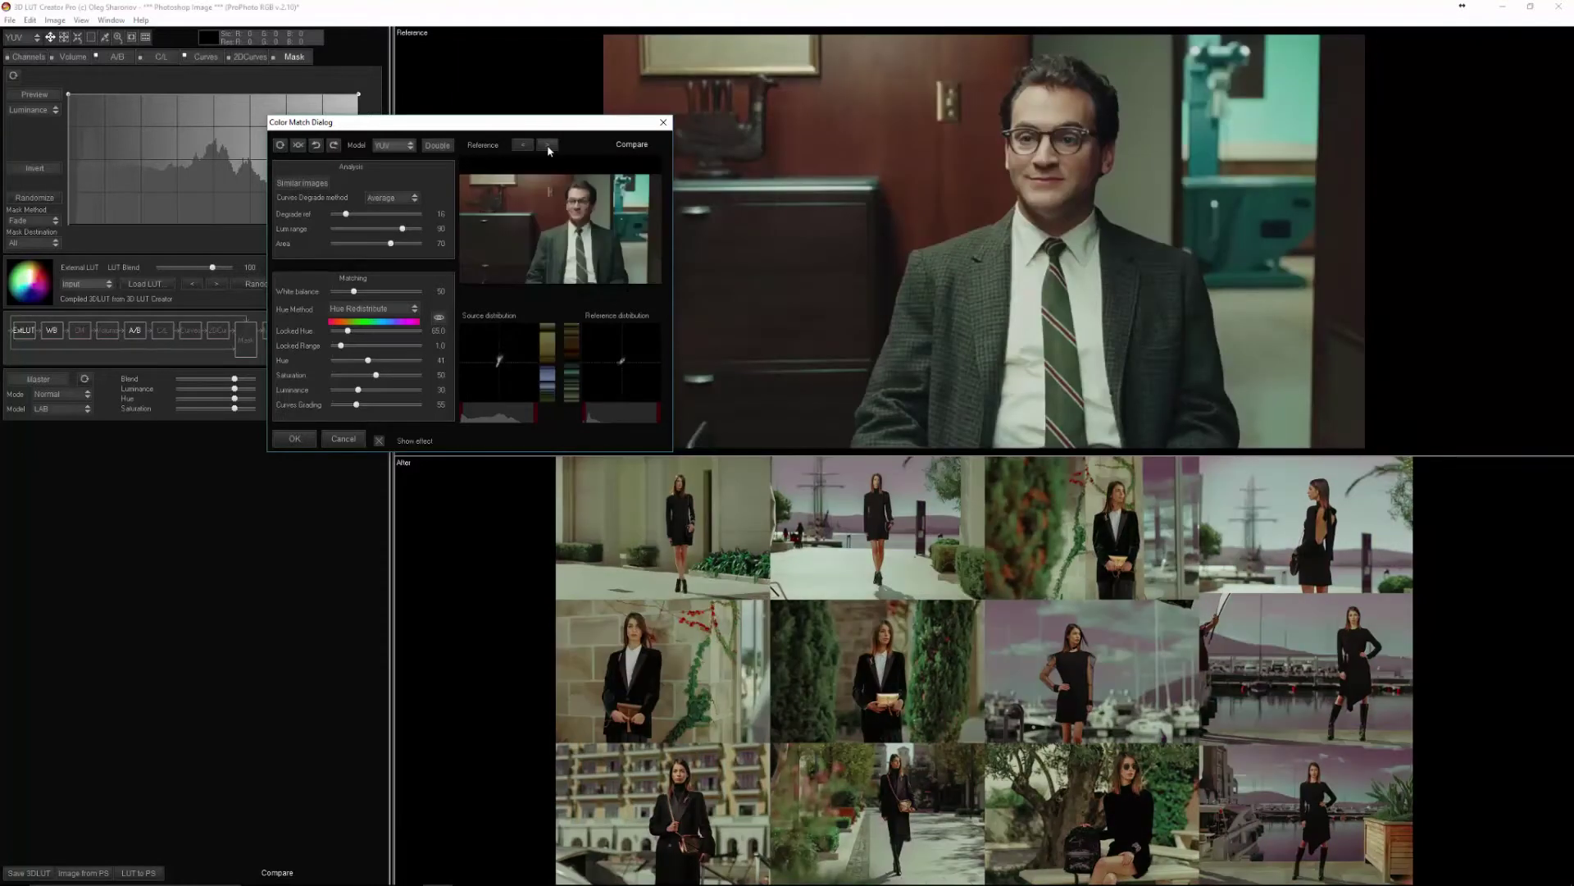
Raise Degrade ref to 22, set the hue method to Nearest, and refine the Hue, Saturation and Luminance matching amounts
left_click(353, 213)
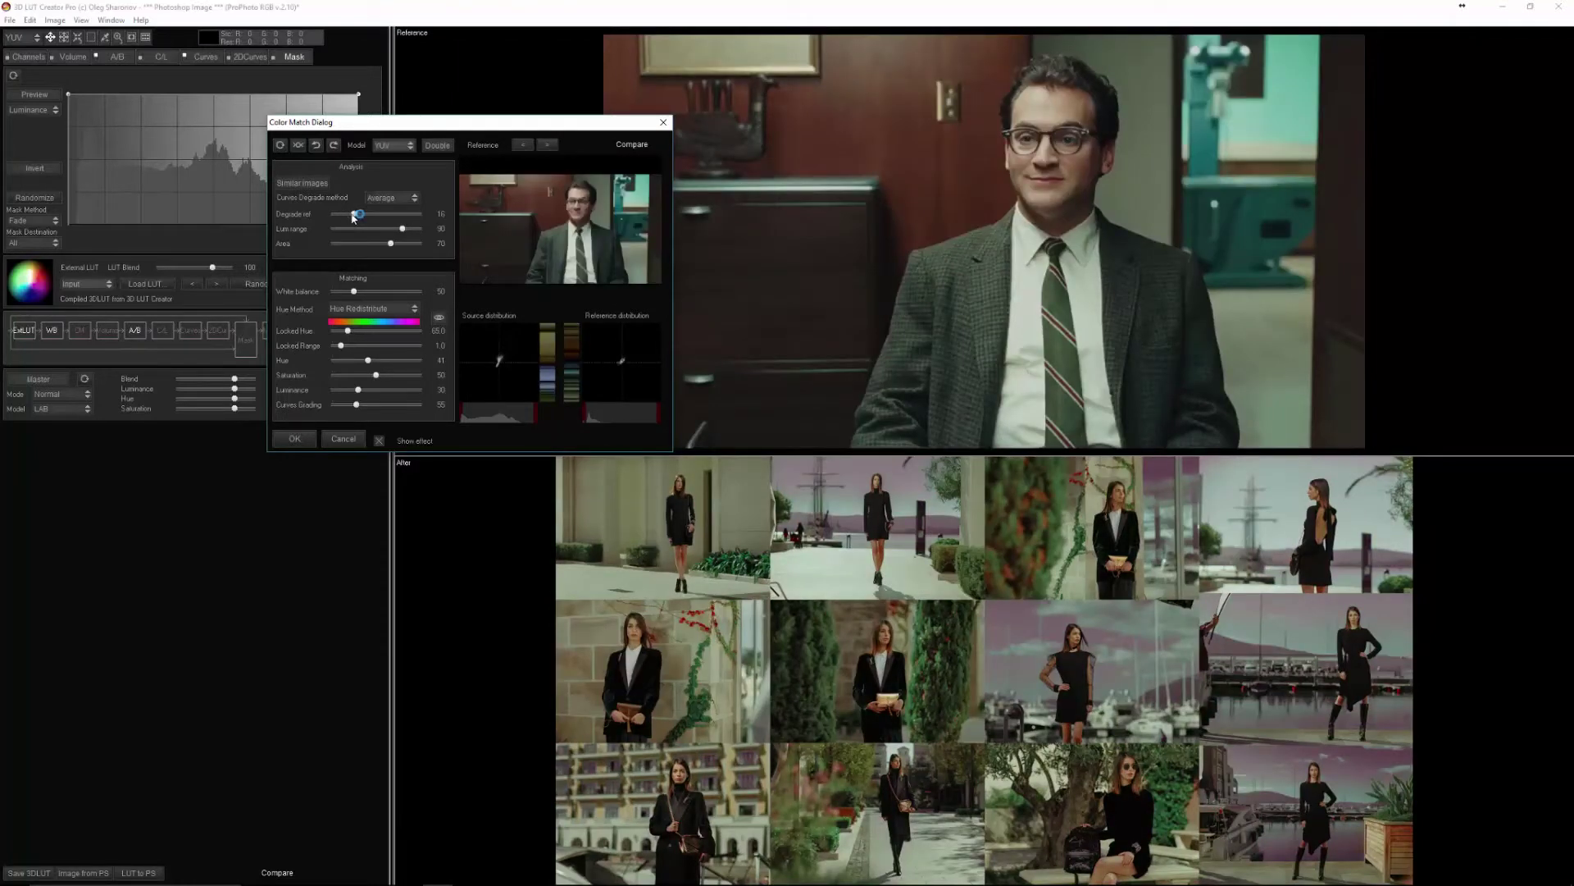
left_click(372, 310)
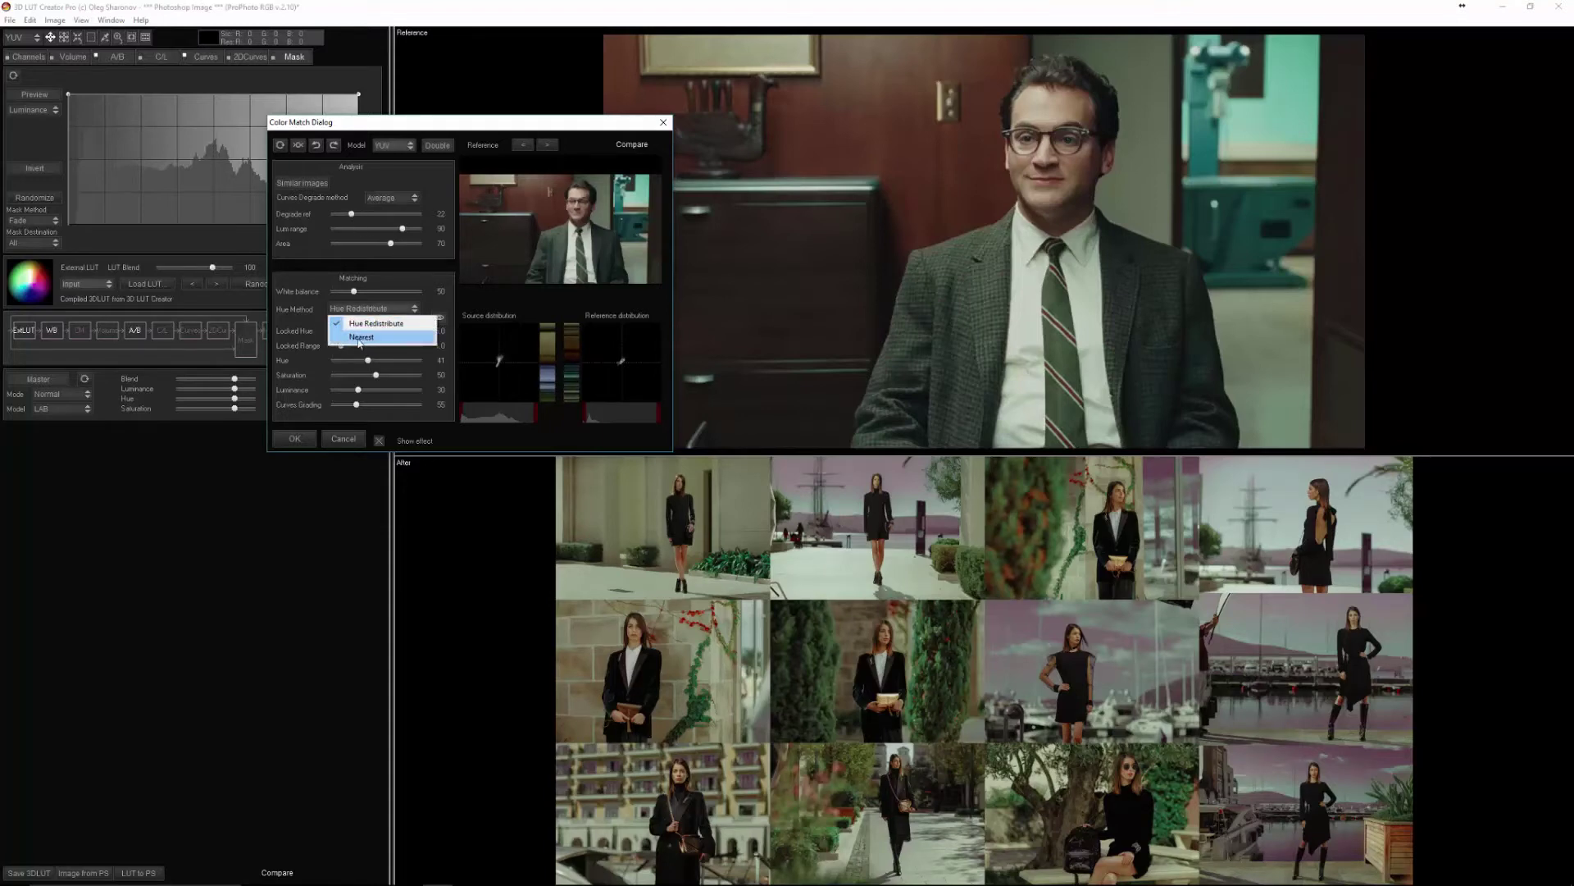
left_click(361, 337)
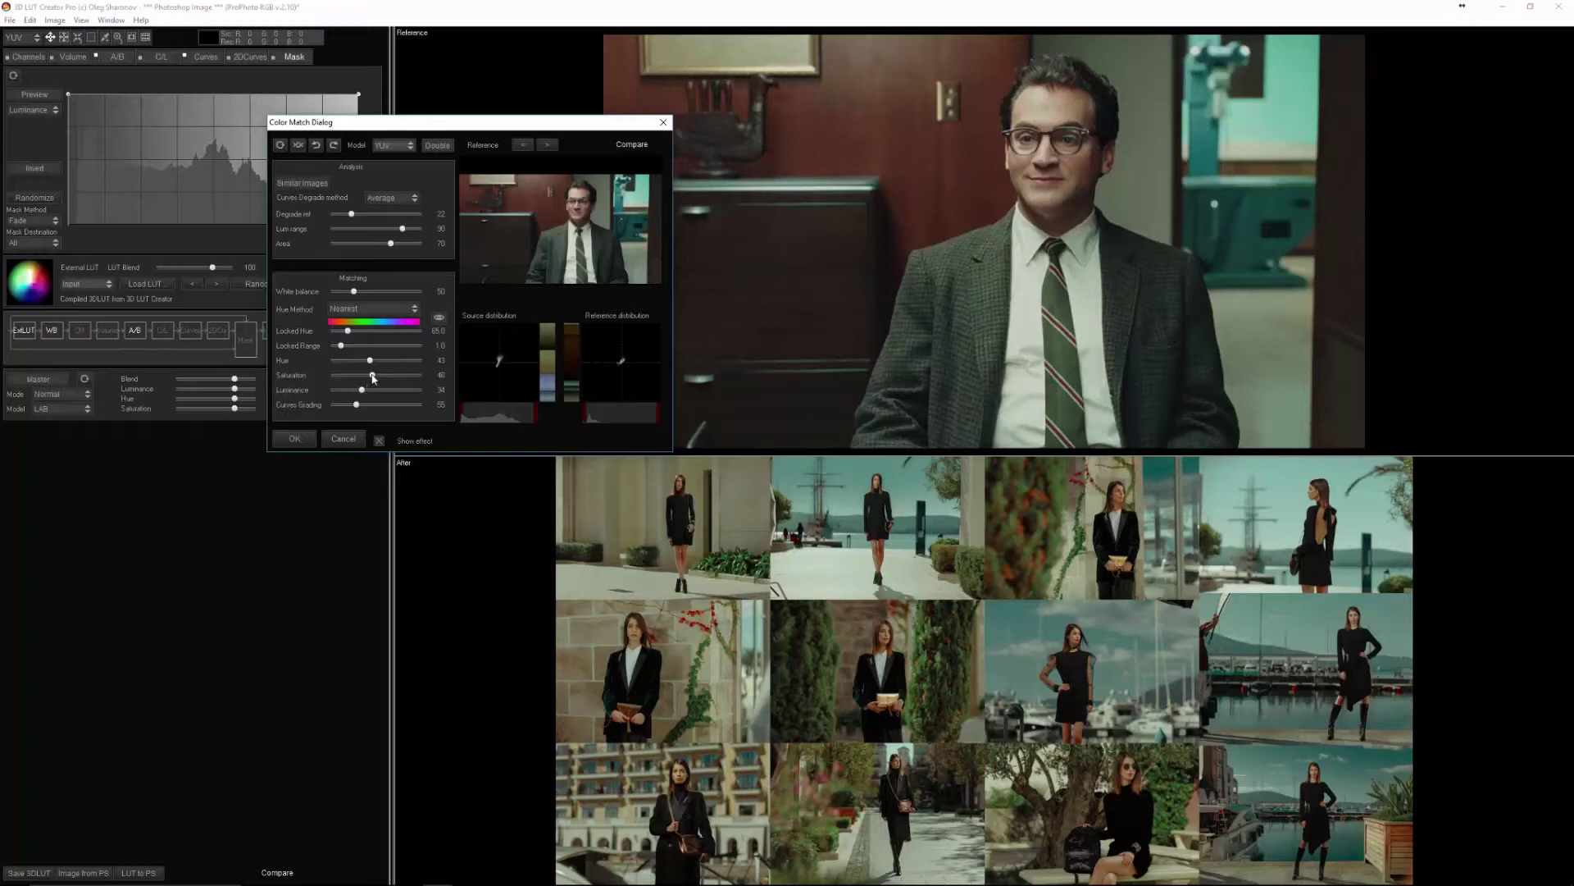
left_click_drag(414, 377, 375, 377)
Set Locked Hue to 5.0 and Locked Range to 0 using the lock preview, reduce Area to 64, and apply the color match
left_click(440, 319)
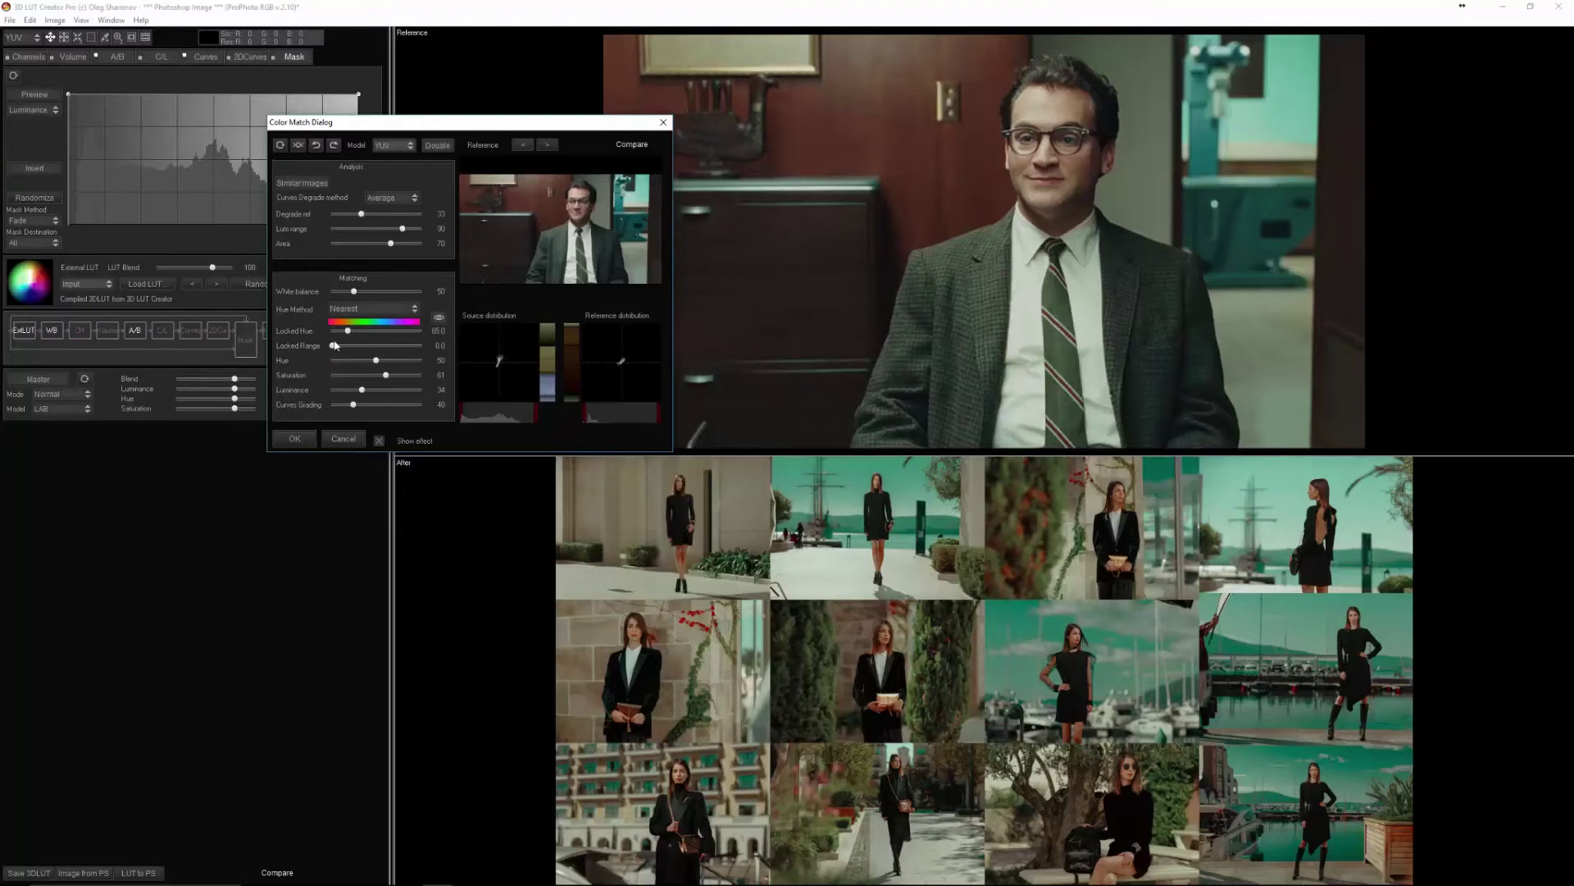
left_click(440, 318)
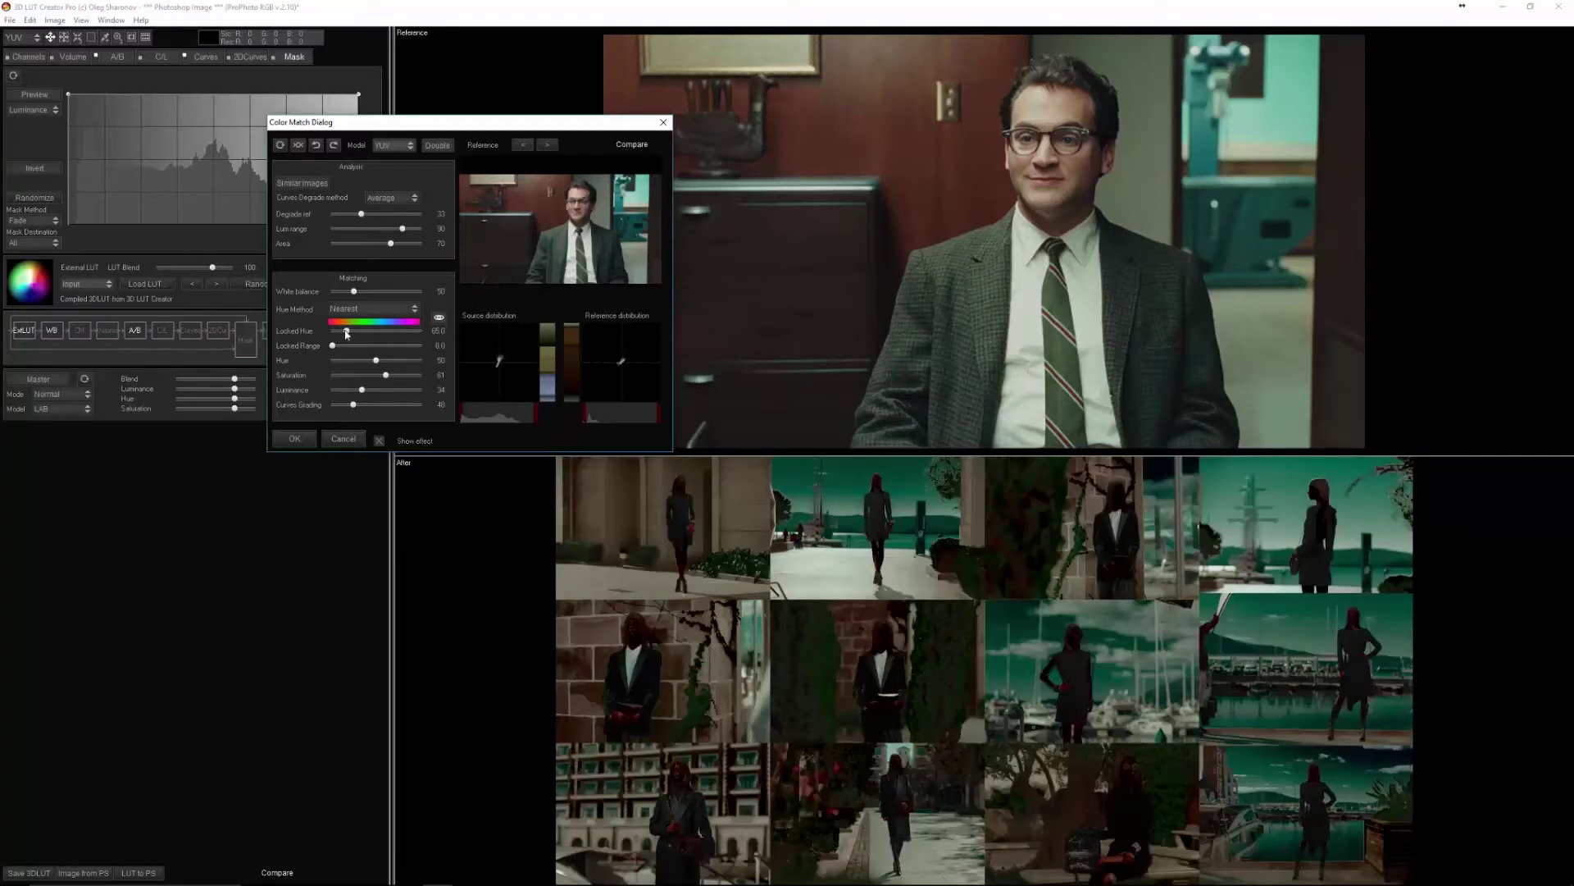
left_click_drag(342, 331, 359, 391)
left_click(439, 319)
left_click_drag(390, 244, 387, 245)
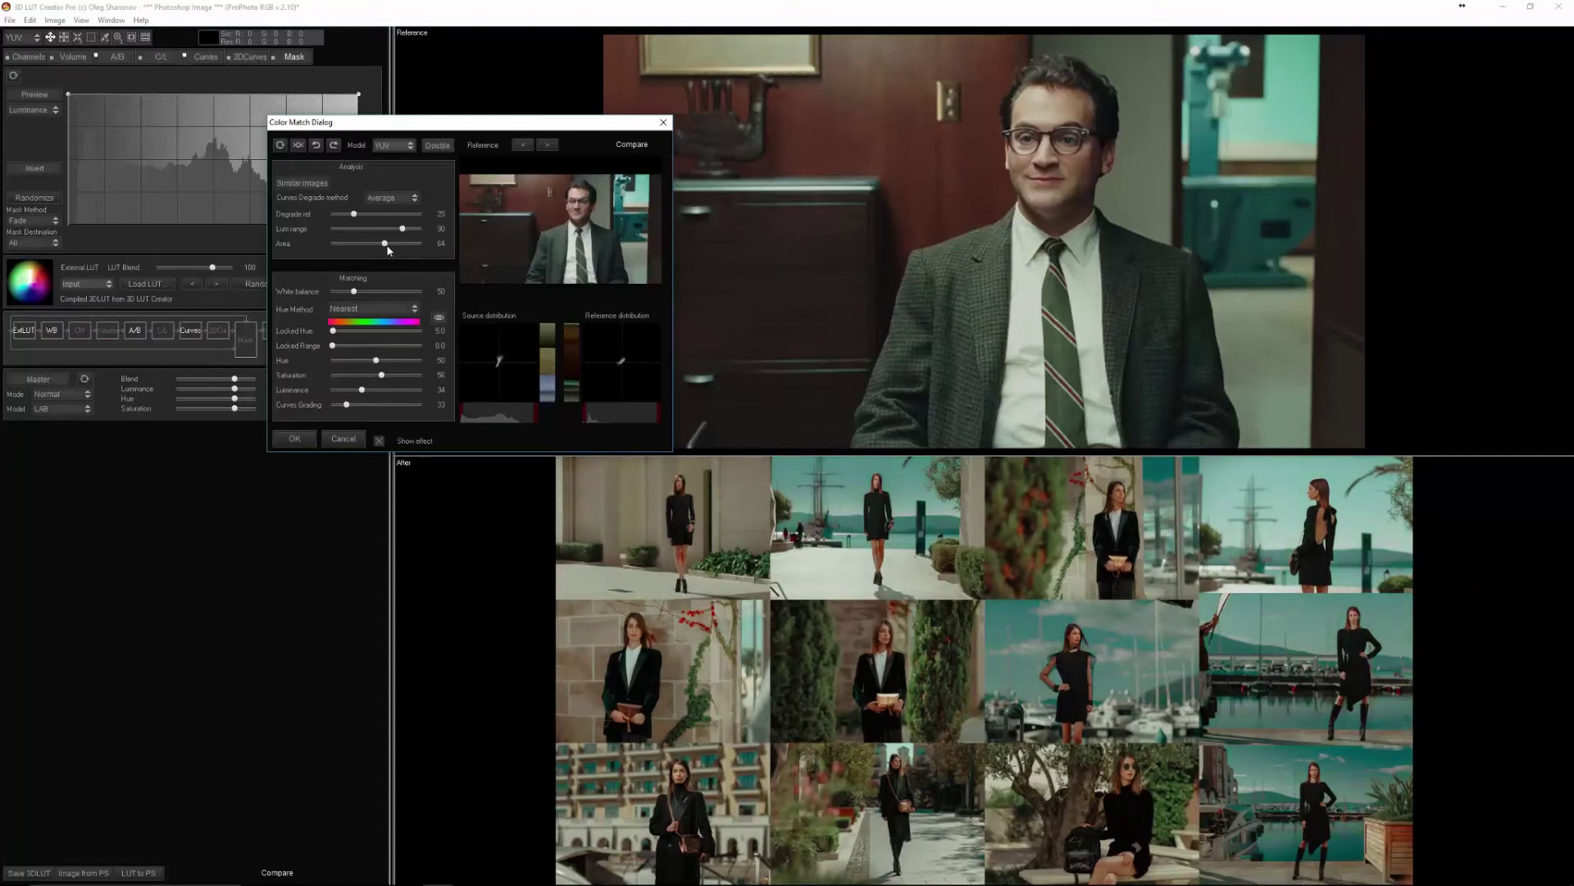
left_click(294, 439)
Show only the graded layout and inspect several photos up close, comparing them with the original colors
left_click(65, 38)
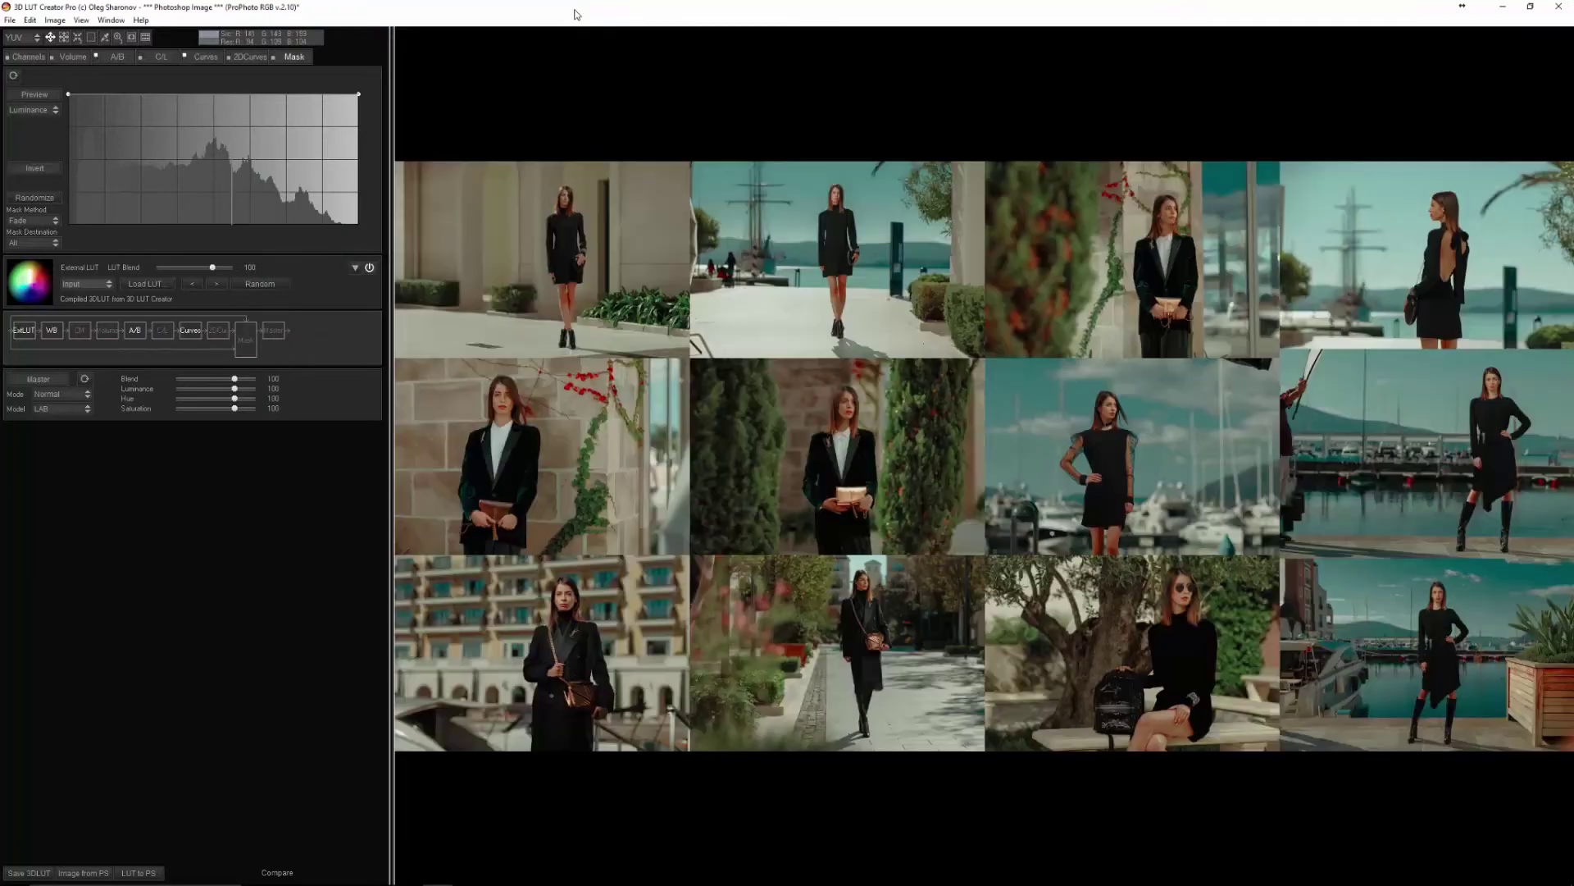
left_click(118, 38)
left_click(810, 481)
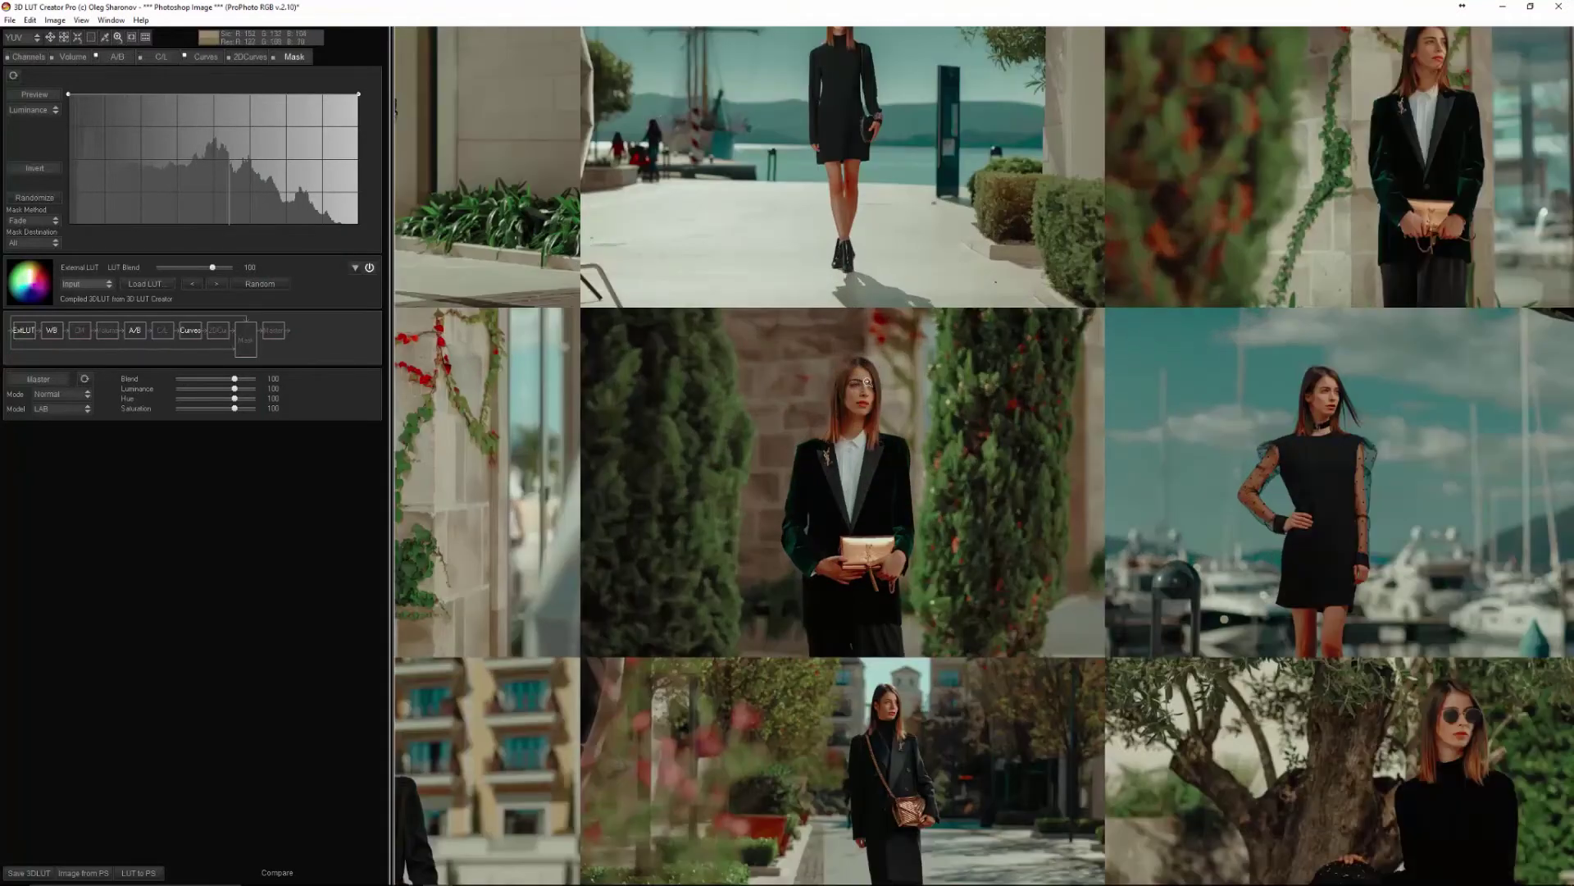
left_click(890, 381)
left_click_drag(857, 246, 872, 456)
left_click_drag(1050, 638, 633, 305)
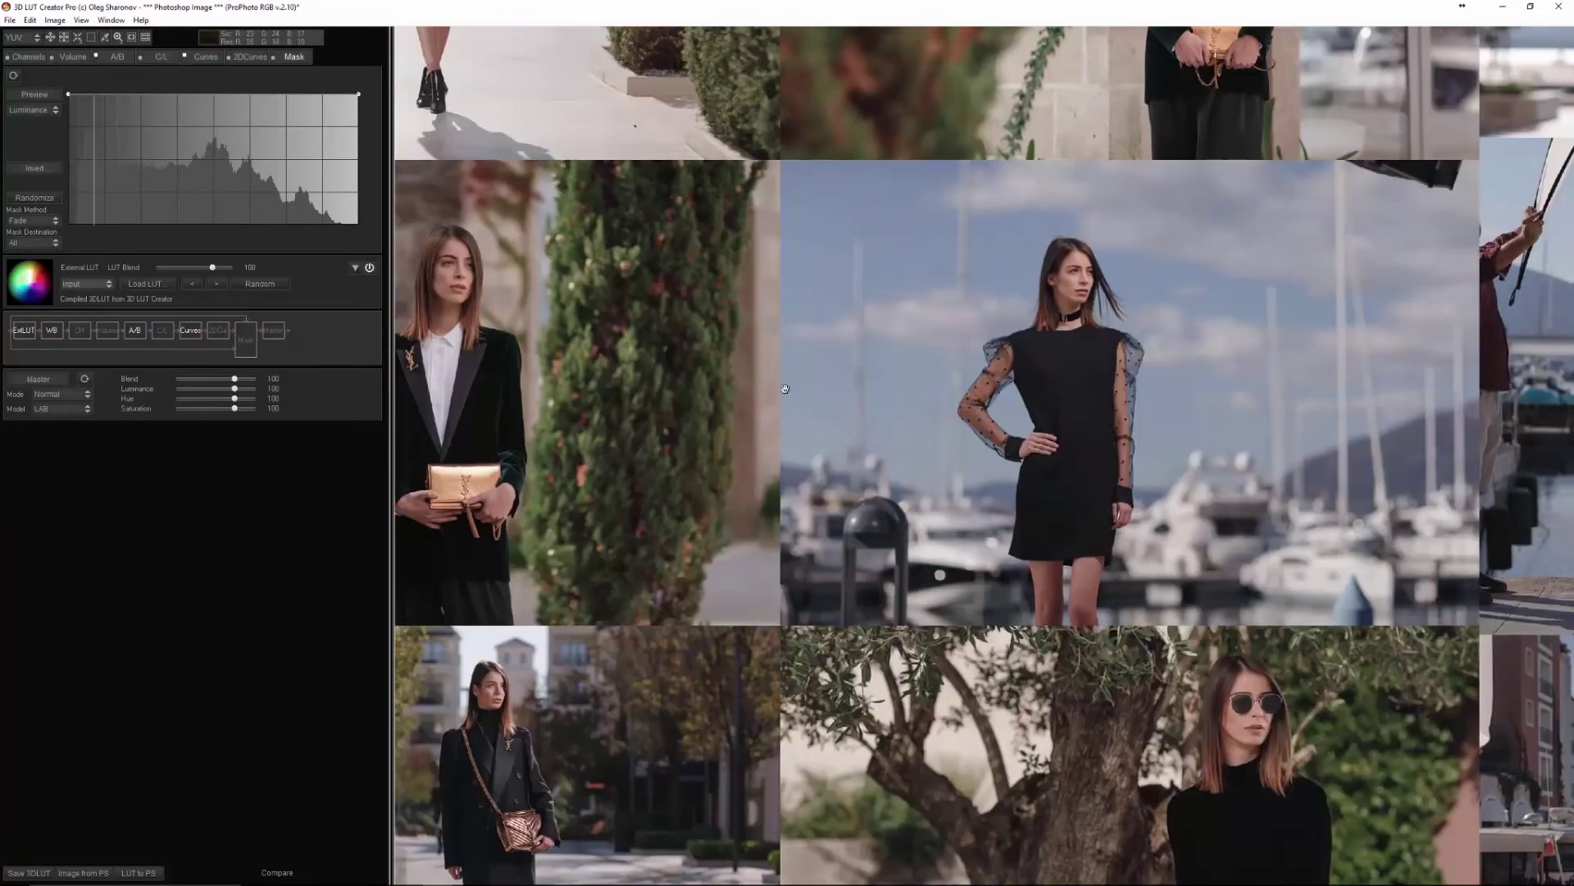
left_click_drag(539, 563, 864, 421)
Shift the red primary slightly in the RGB Matrix channel mixer to soften the color mix
left_click(31, 57)
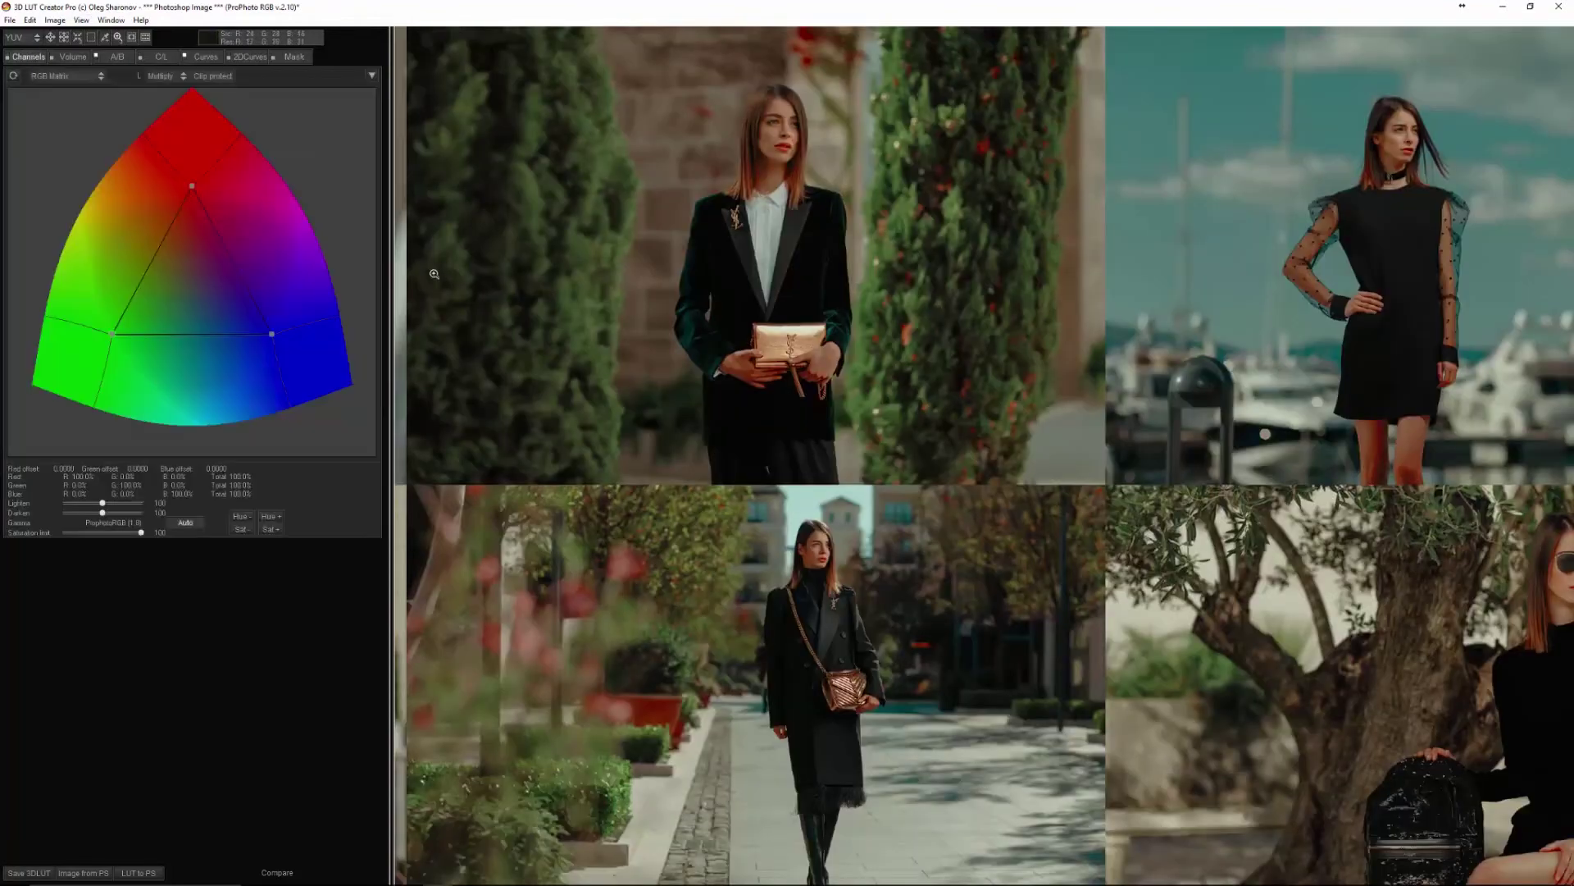
left_click_drag(183, 199, 179, 205)
Smooth the distorted A/B color grid in several passes to even out the matched color transitions
left_click(119, 59)
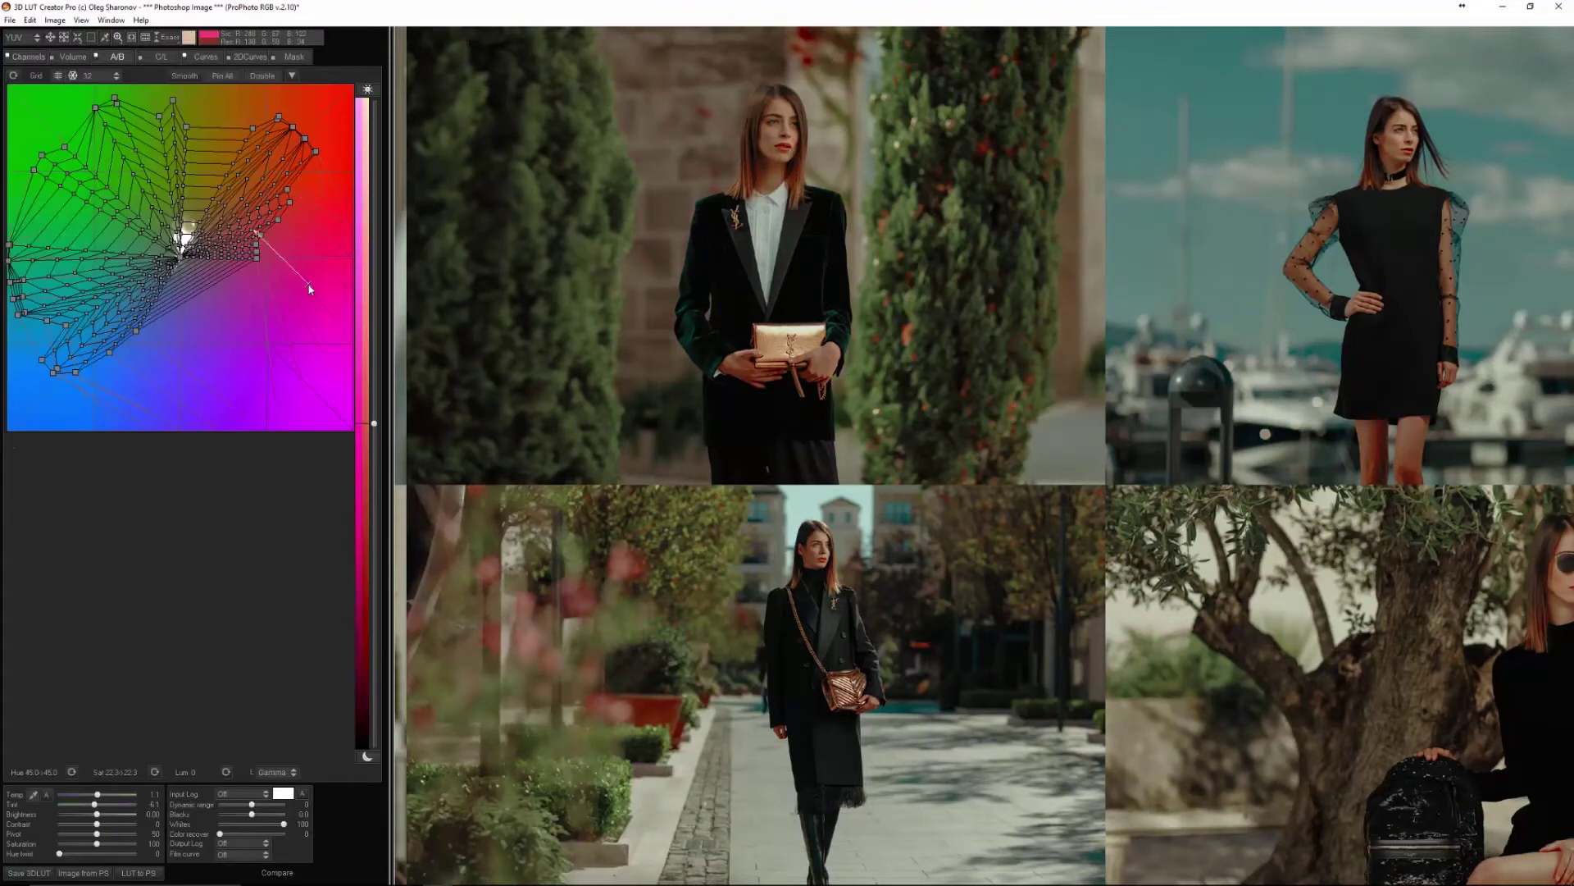
left_click(14, 78)
left_click(15, 77)
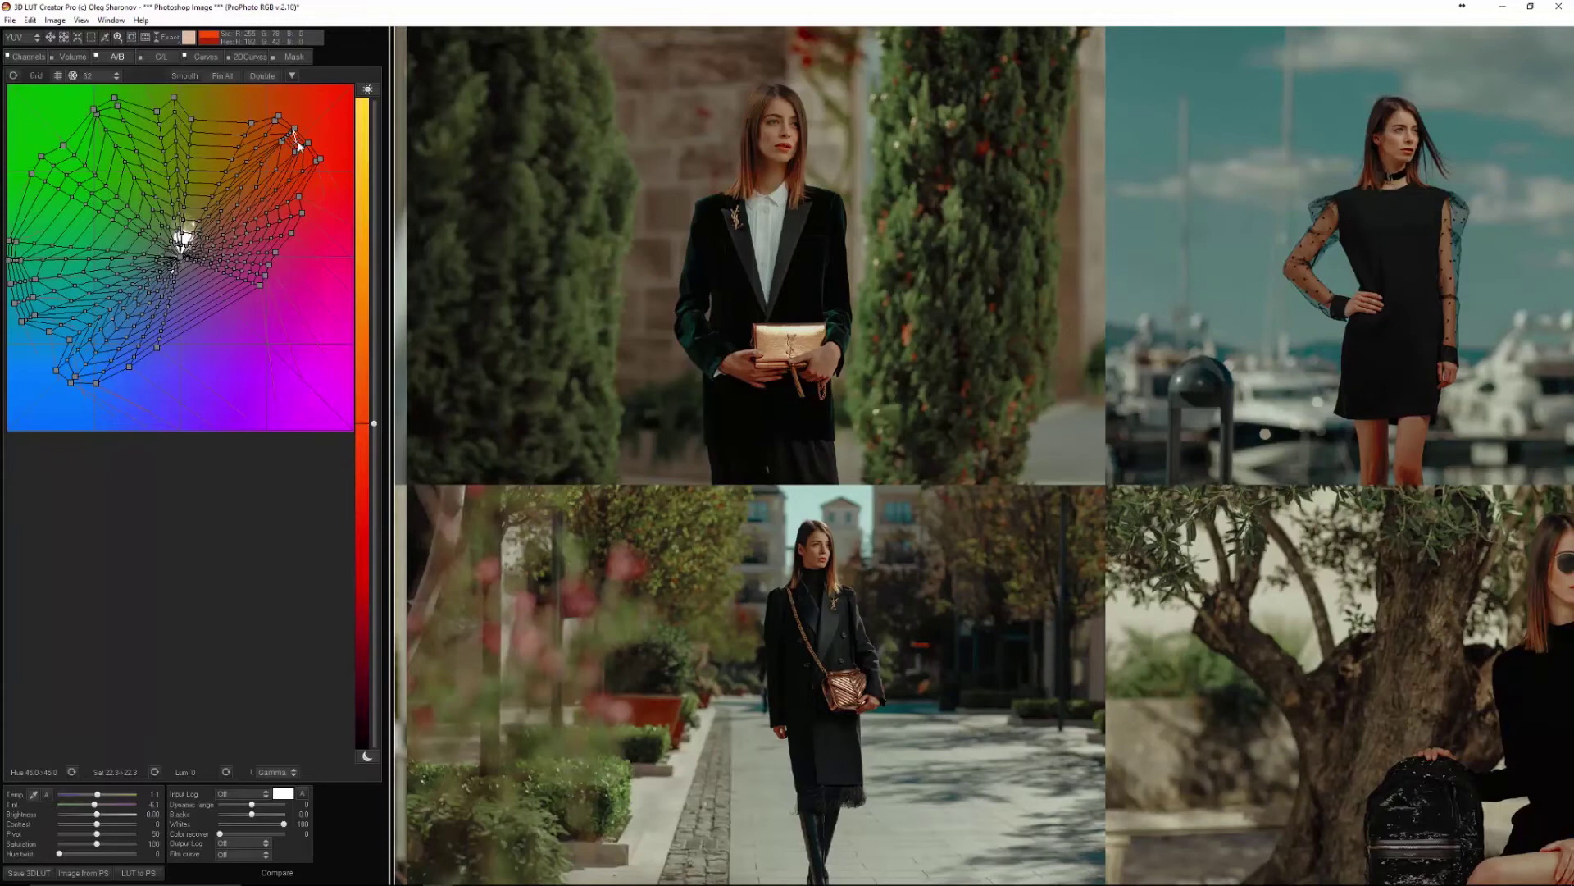
left_click(186, 76)
left_click(186, 76)
left_click(186, 76)
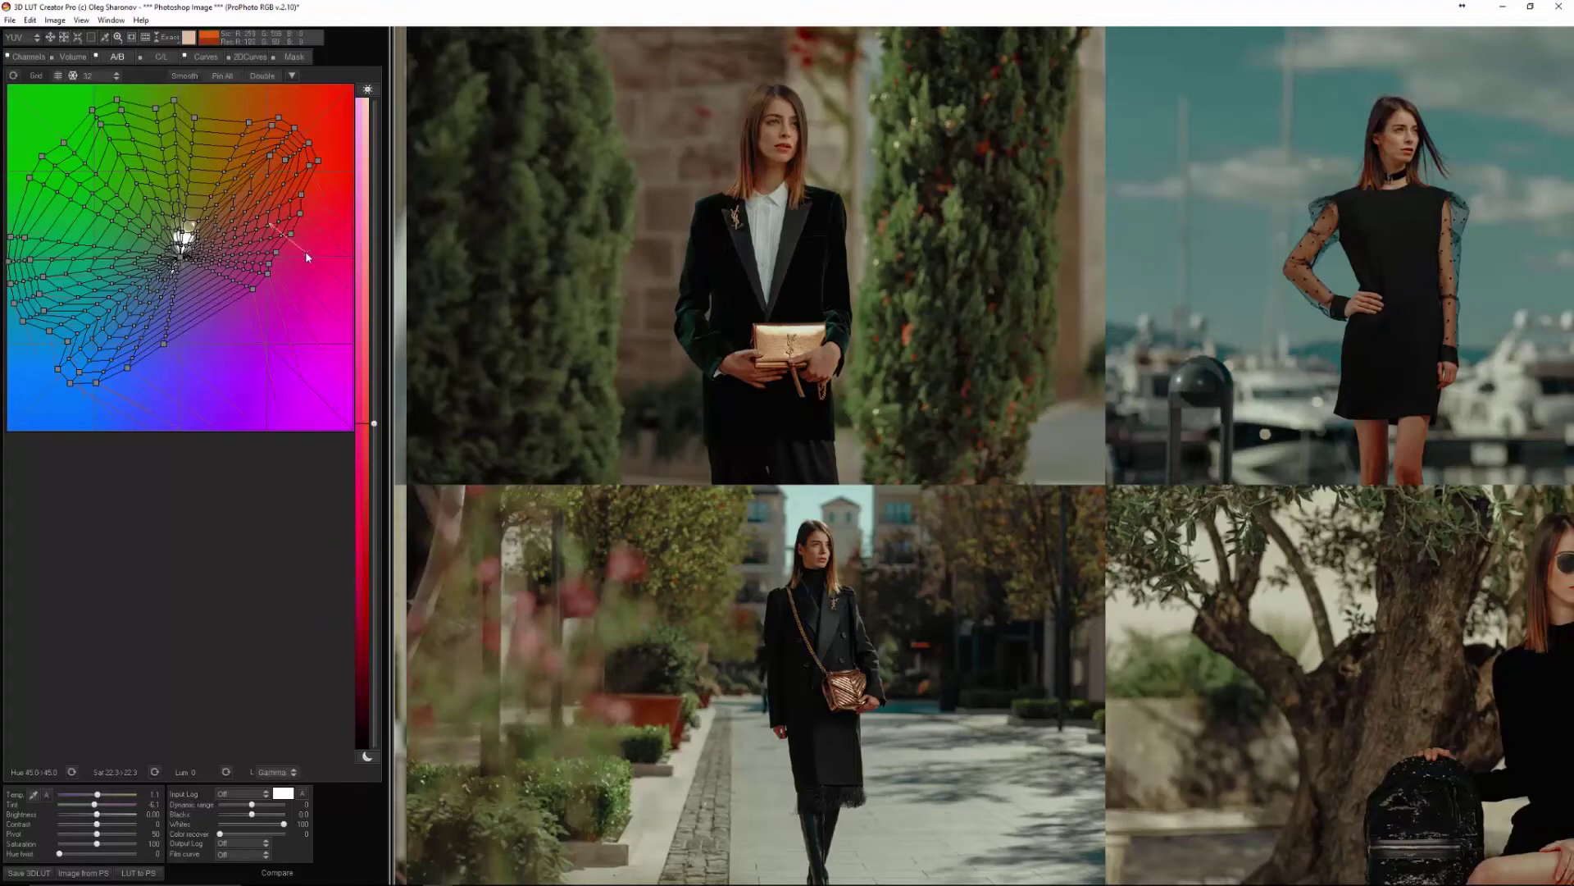
Smooth the A/B color grid further, then slightly lower the shadow point of the Luminance curve and smooth that curve
left_click(189, 77)
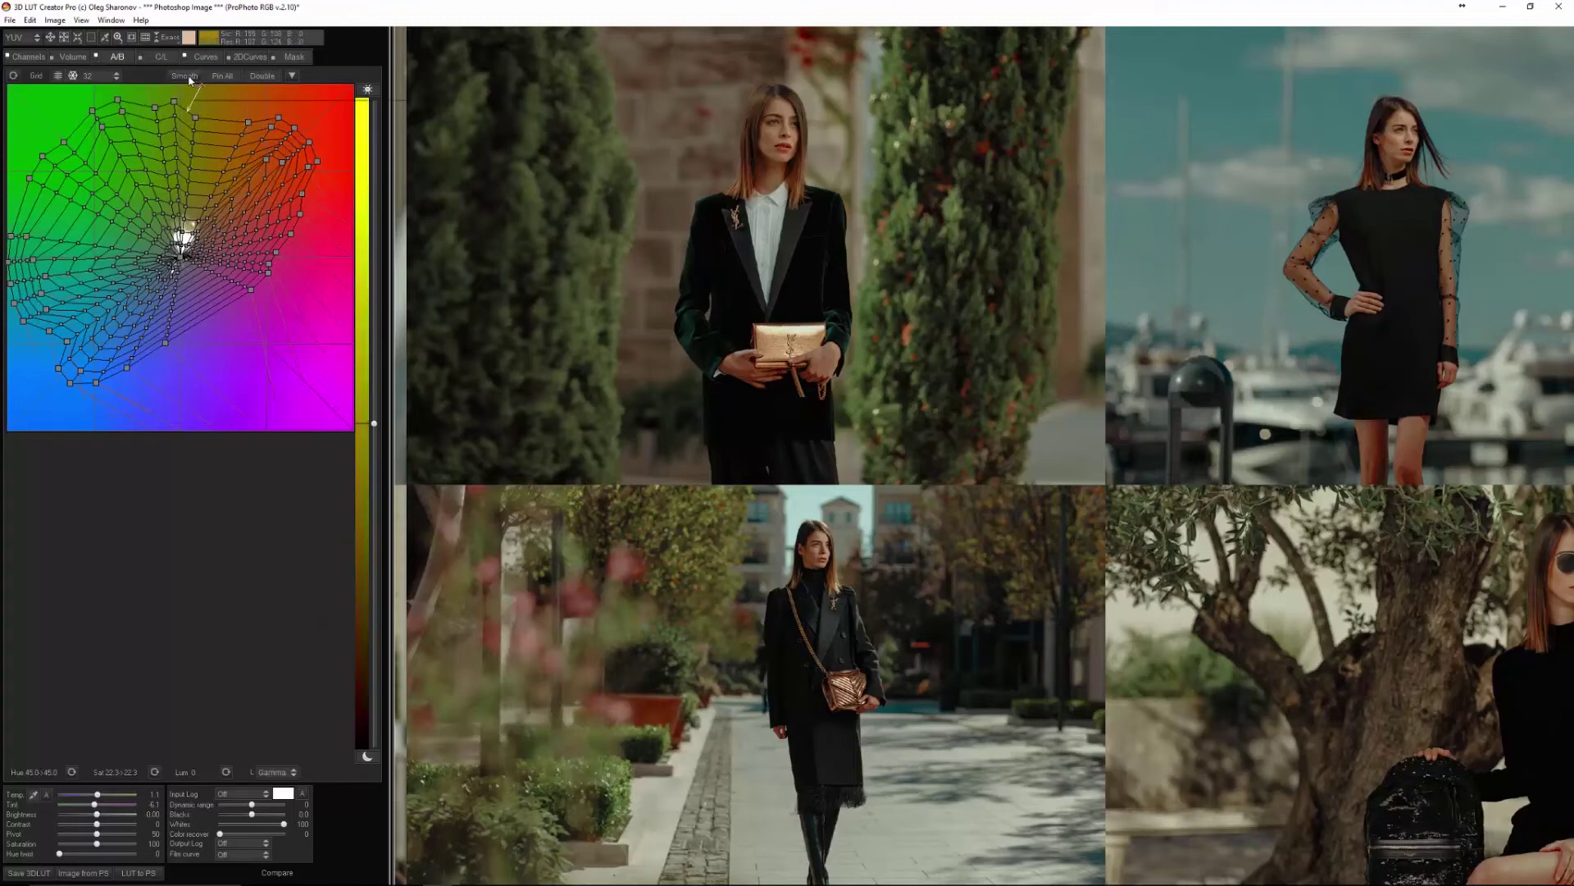
left_click(189, 77)
left_click(189, 78)
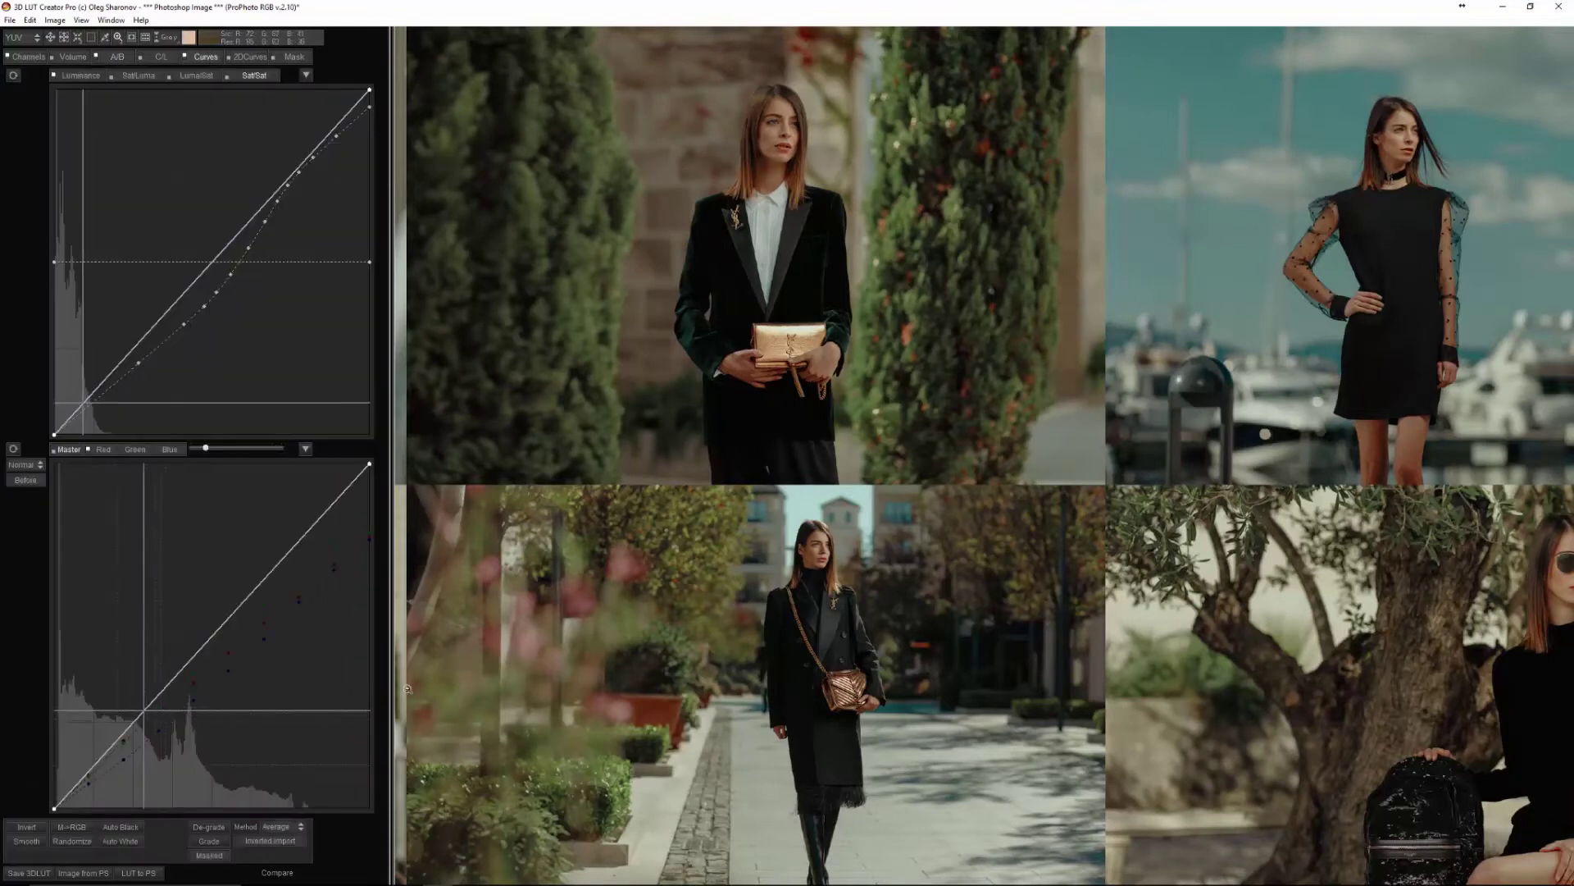
left_click(80, 74)
left_click_drag(123, 370, 126, 378)
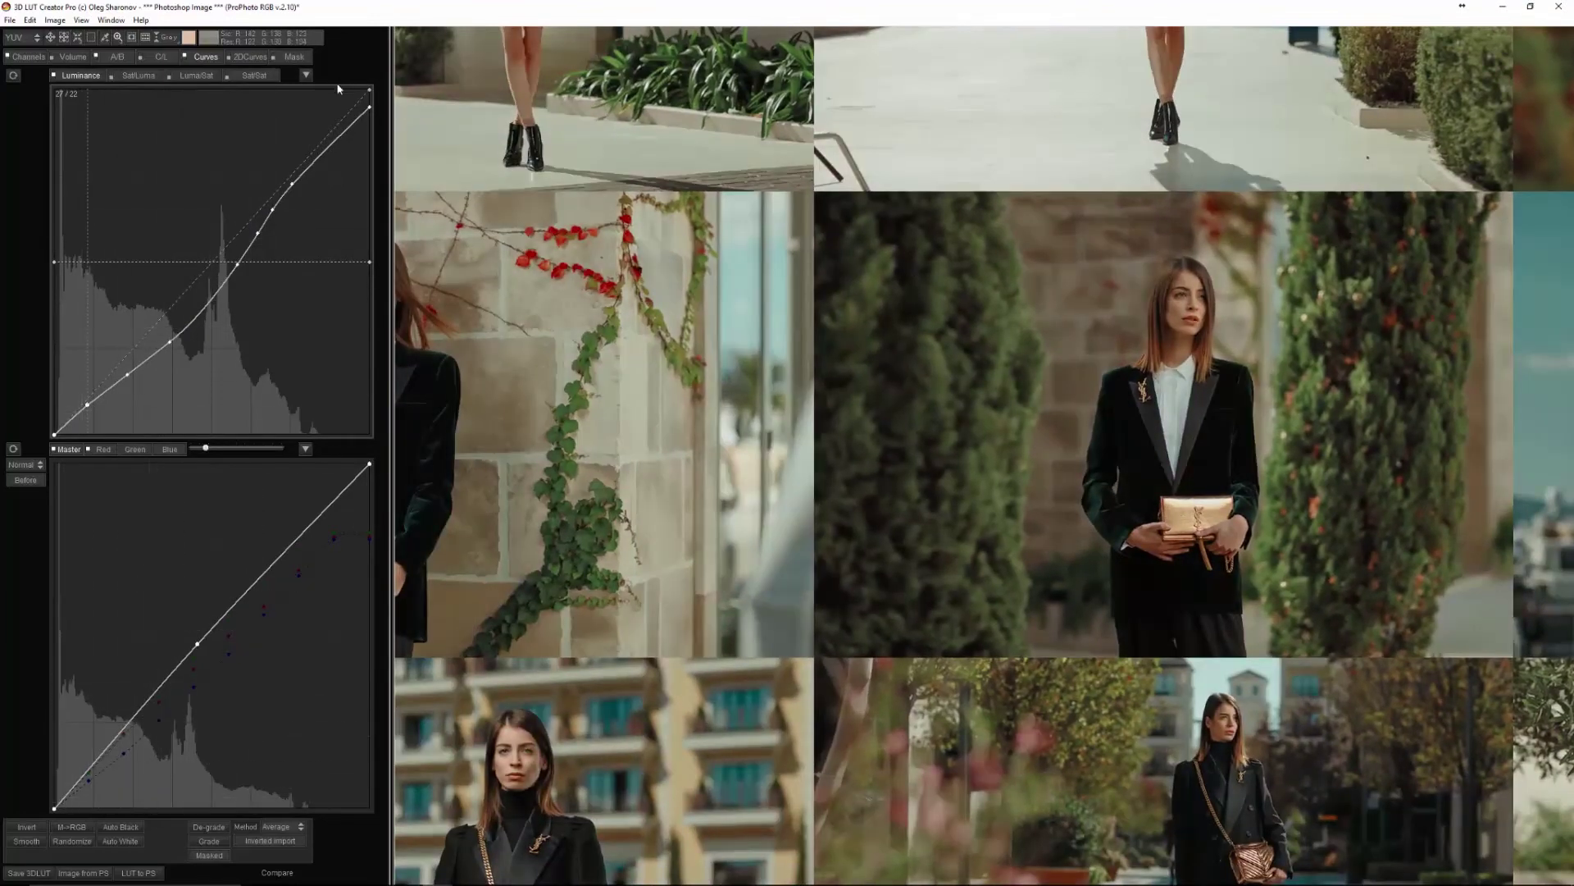
Swap the current and external LUTs and slightly adjust the low-saturation end of the base grade's SatSat curve
left_click(295, 57)
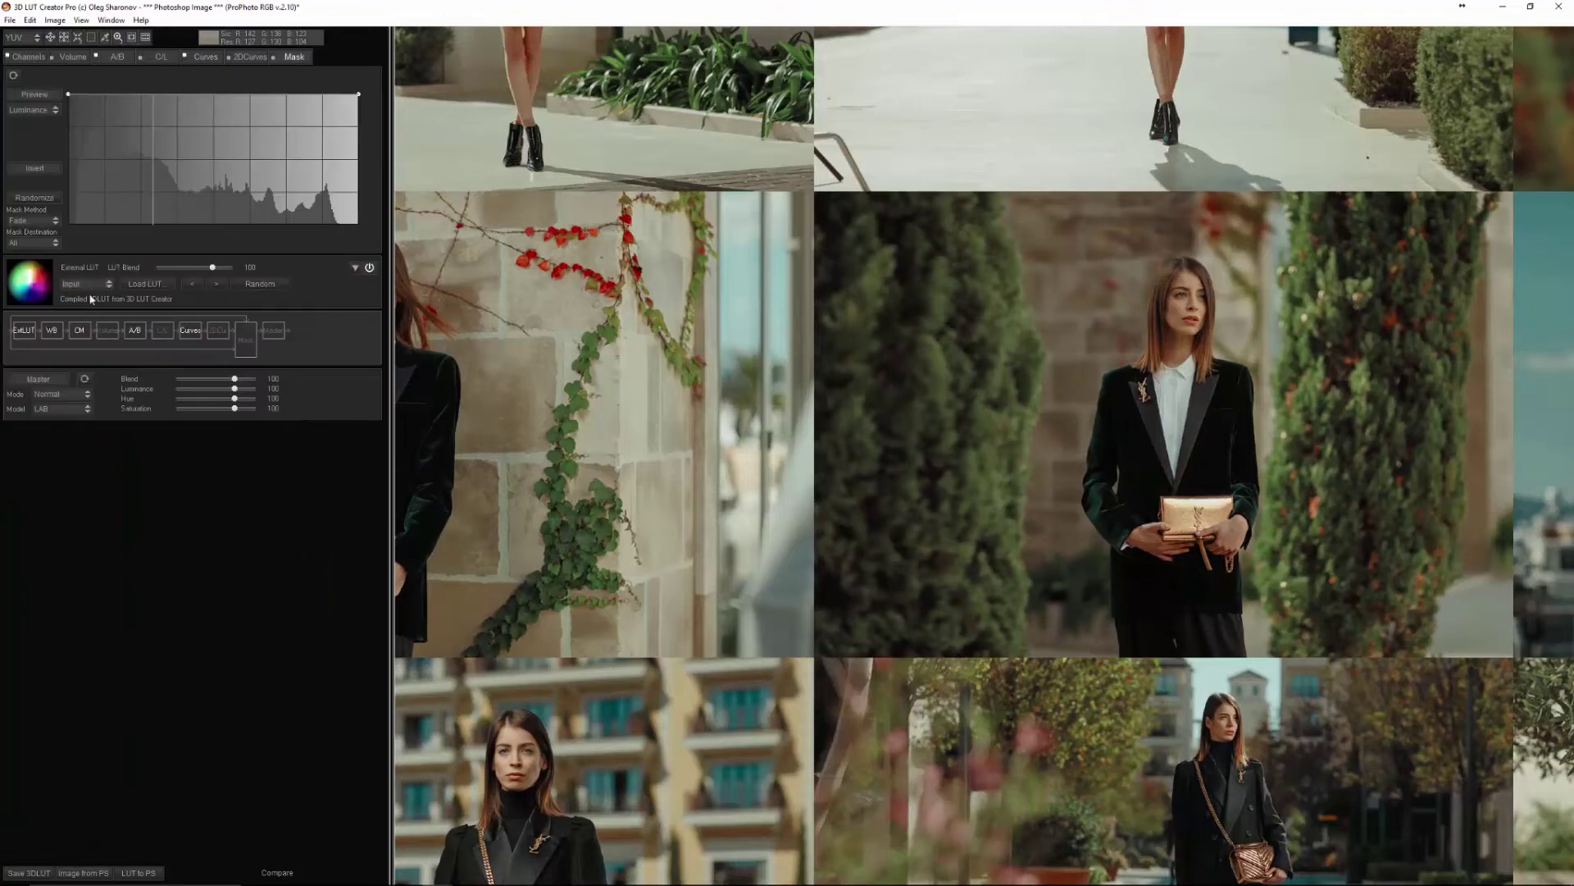
left_click(29, 20)
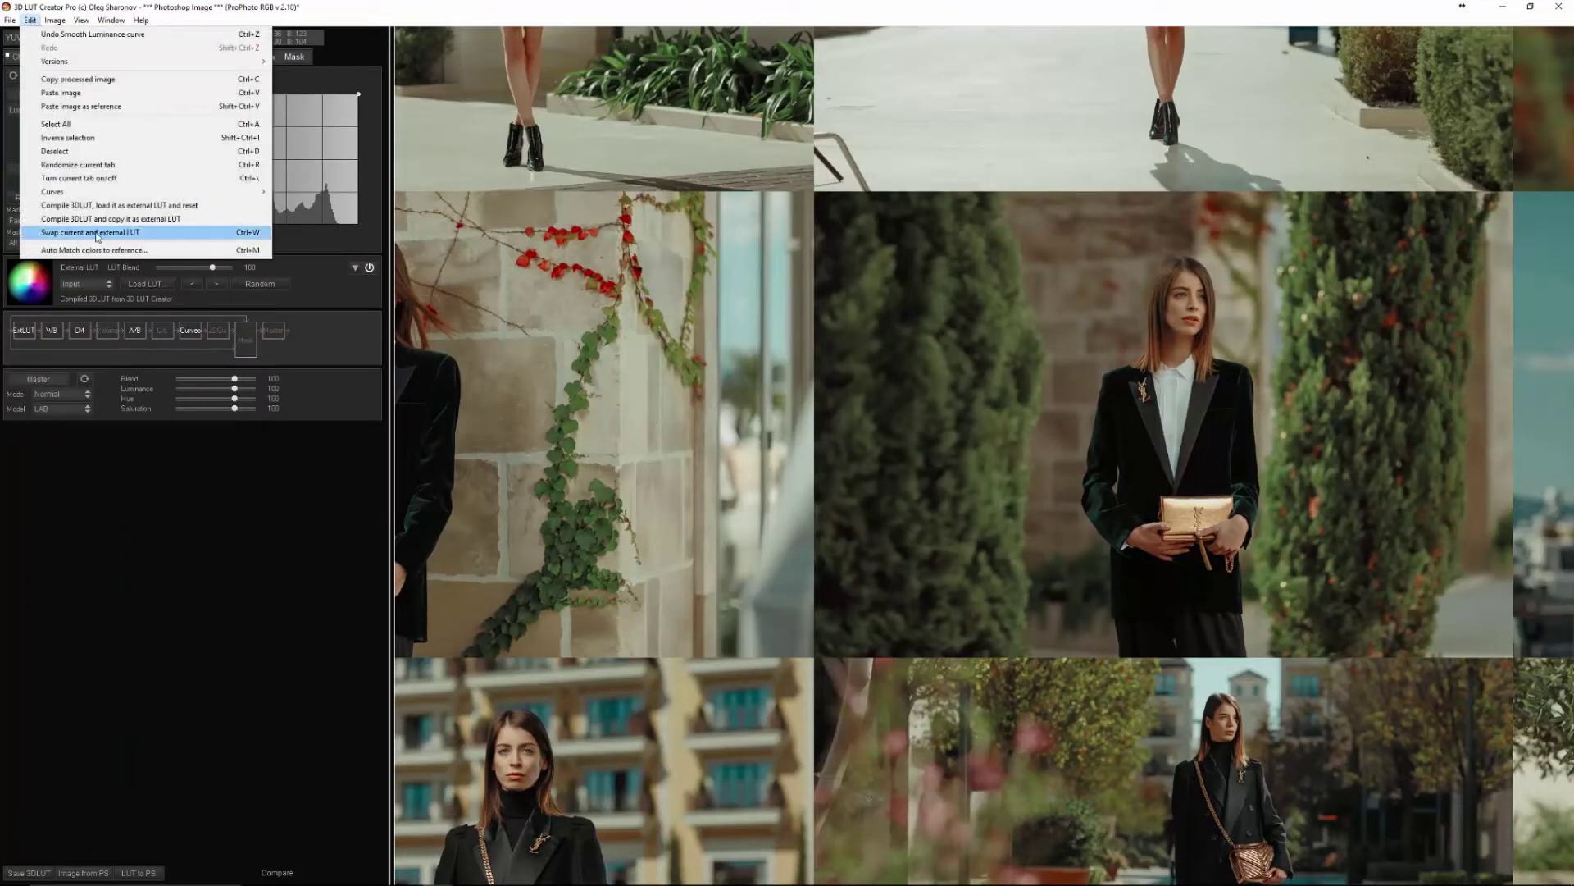
left_click(149, 235)
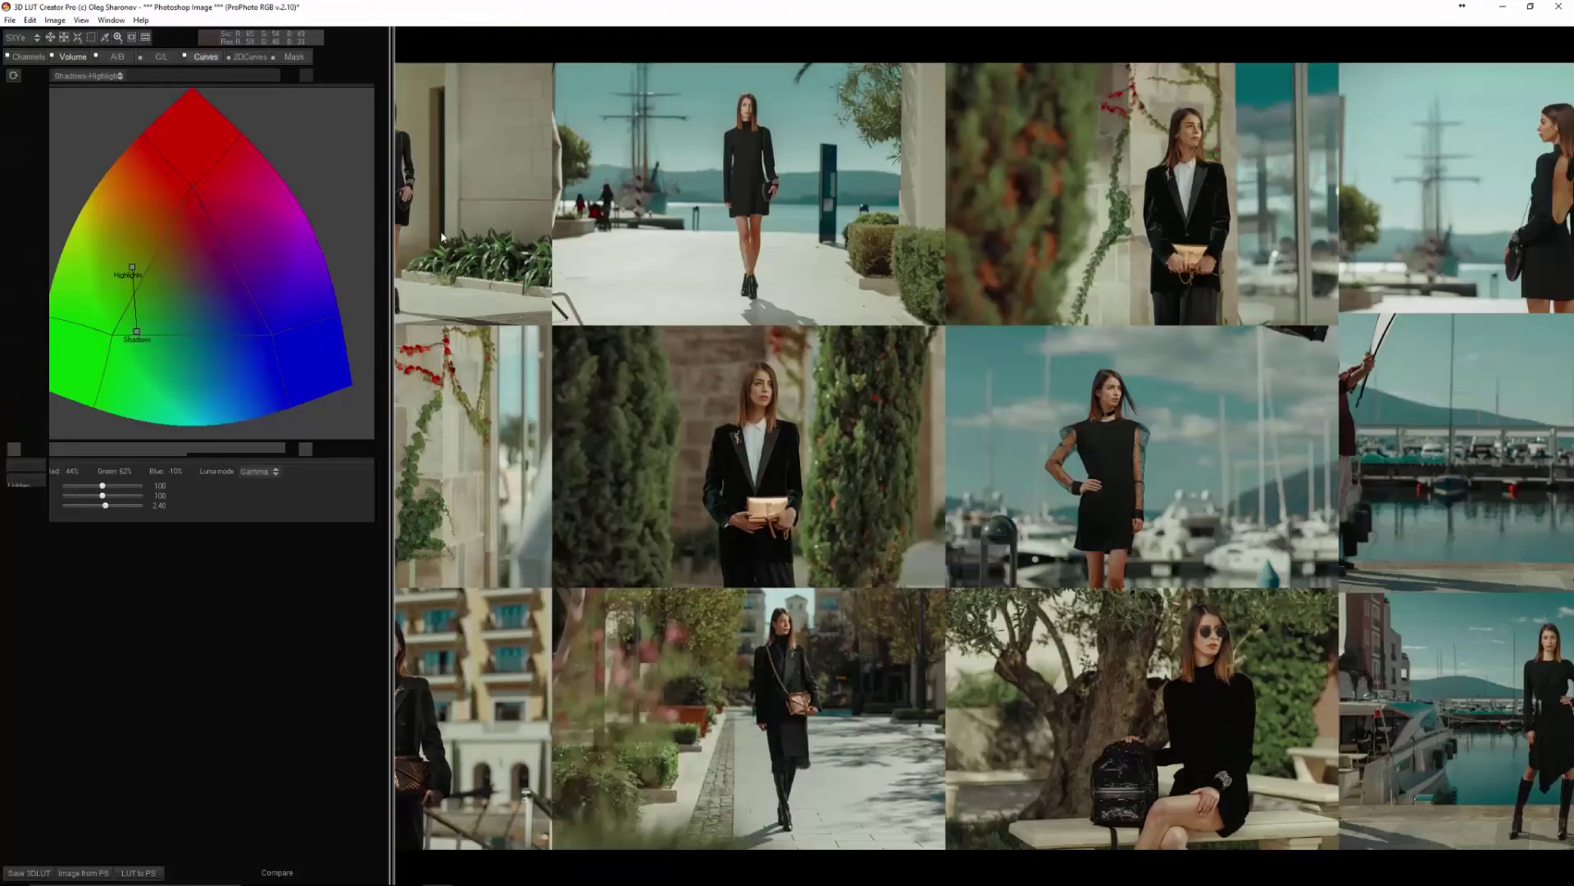
key("c")
left_click(254, 75)
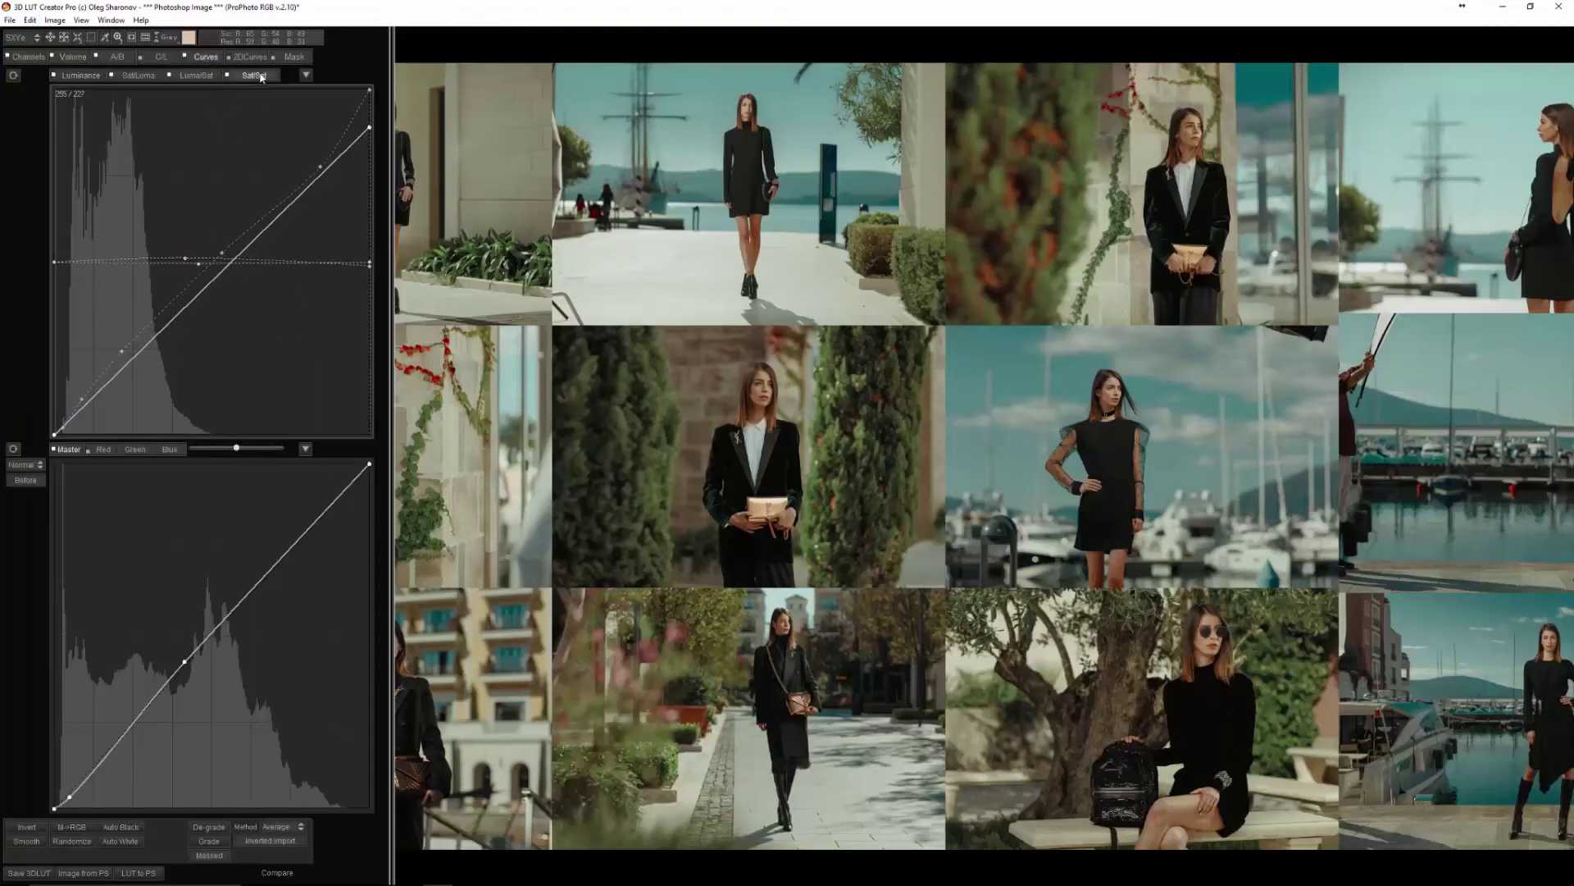
left_click_drag(124, 375, 131, 379)
Select the yellow-green points of the matched A/B grid and reduce their saturation
left_click(118, 56)
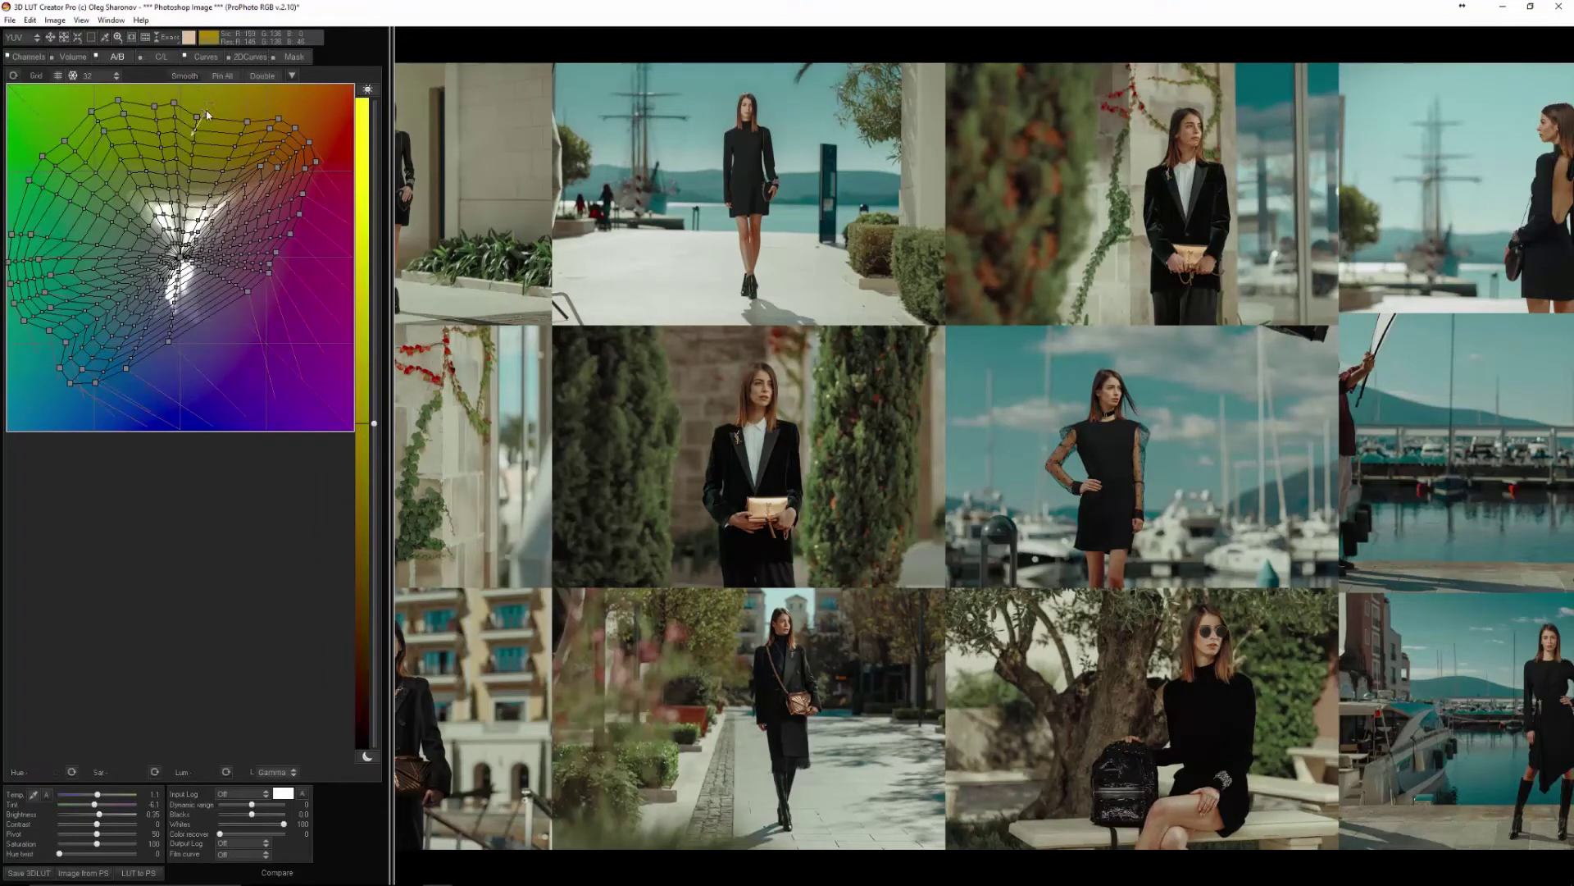
left_click_drag(209, 98, 20, 193)
left_click_drag(125, 771, 71, 769)
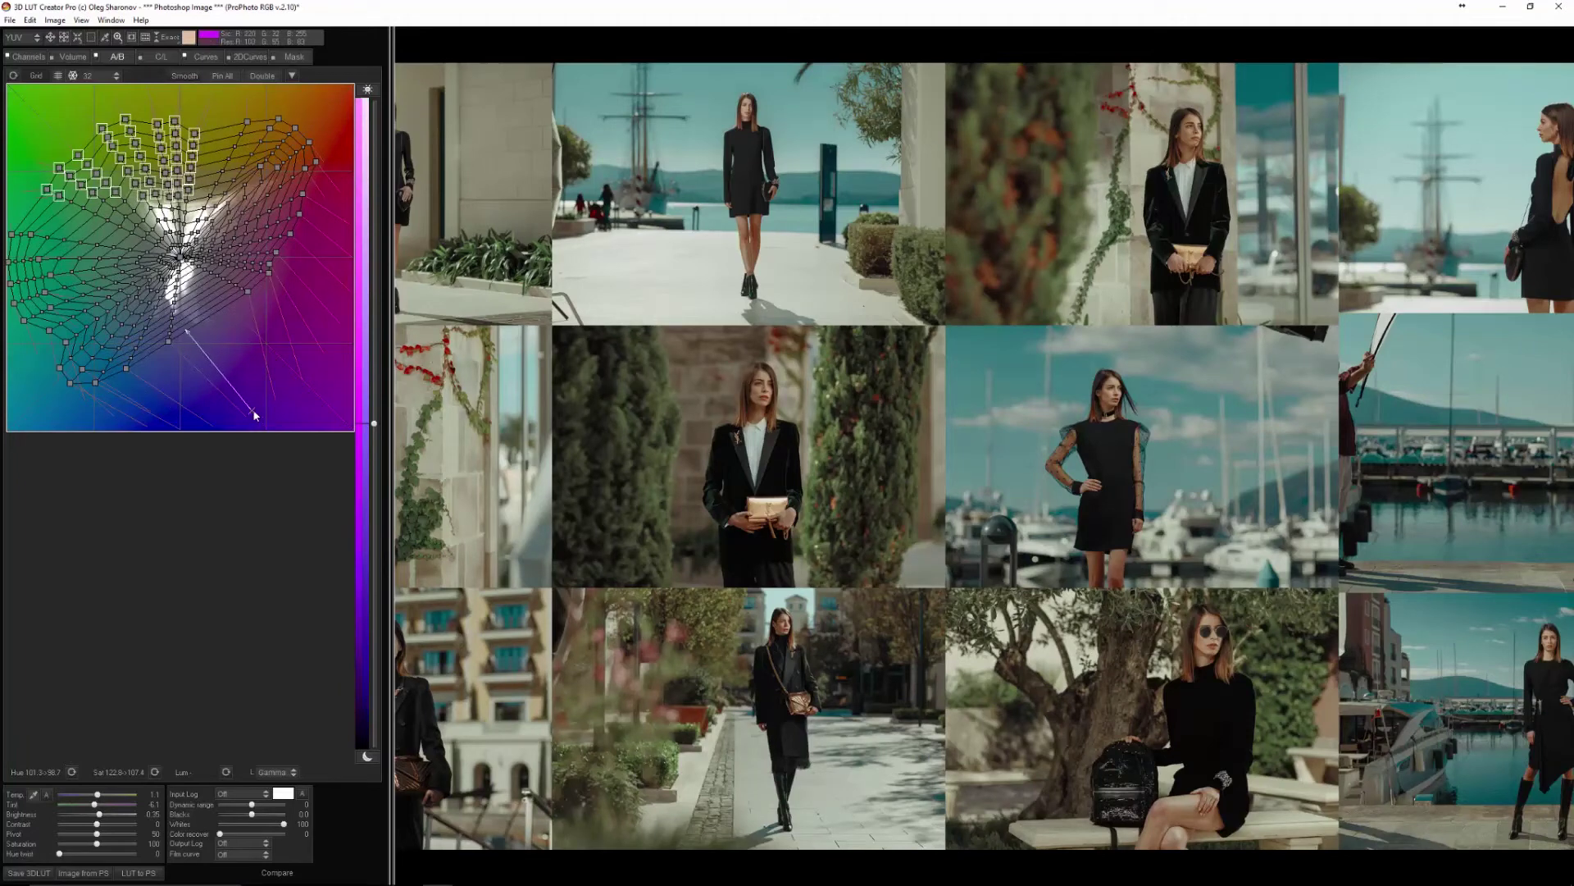
Select the cyan-blue points of the A/B grid, shift their hue toward blue, and smooth the grid
left_click_drag(217, 392, 46, 273)
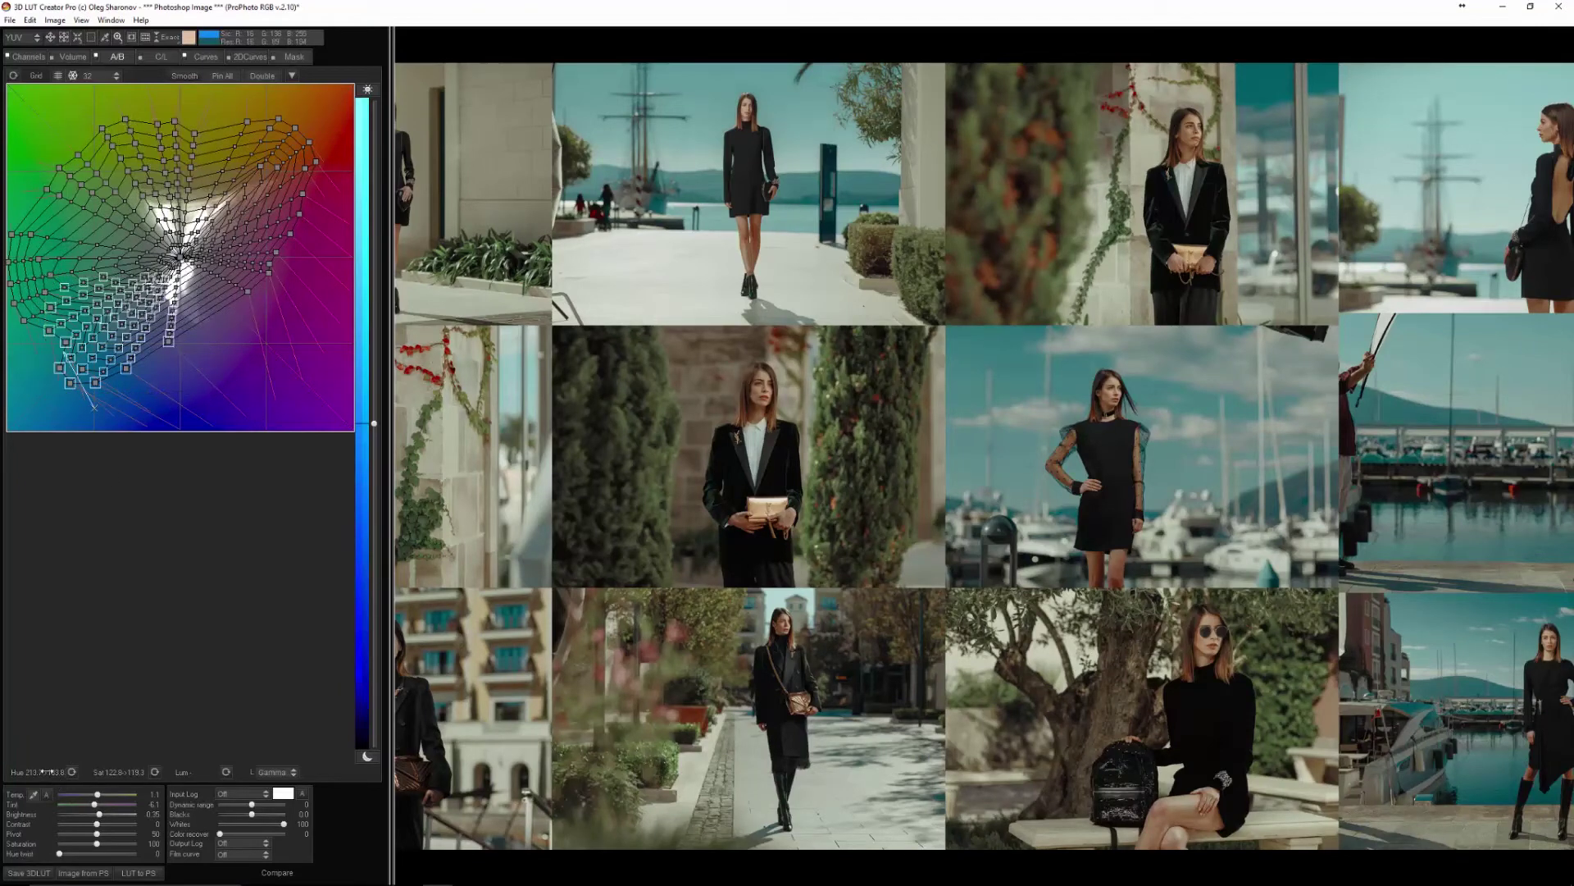
left_click_drag(43, 772, 38, 771)
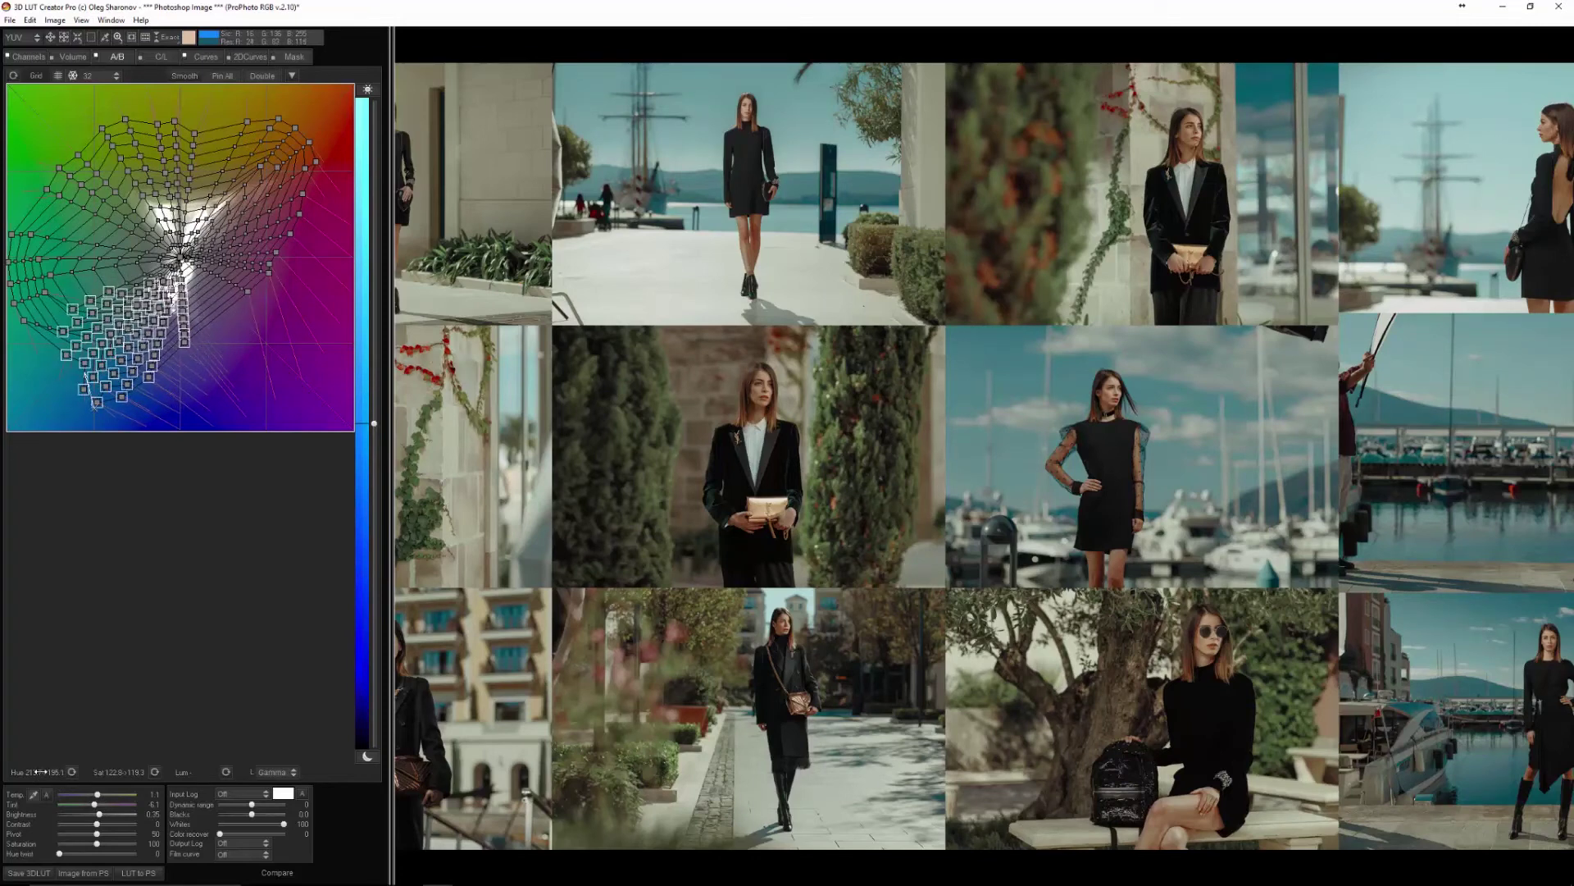
left_click(189, 76)
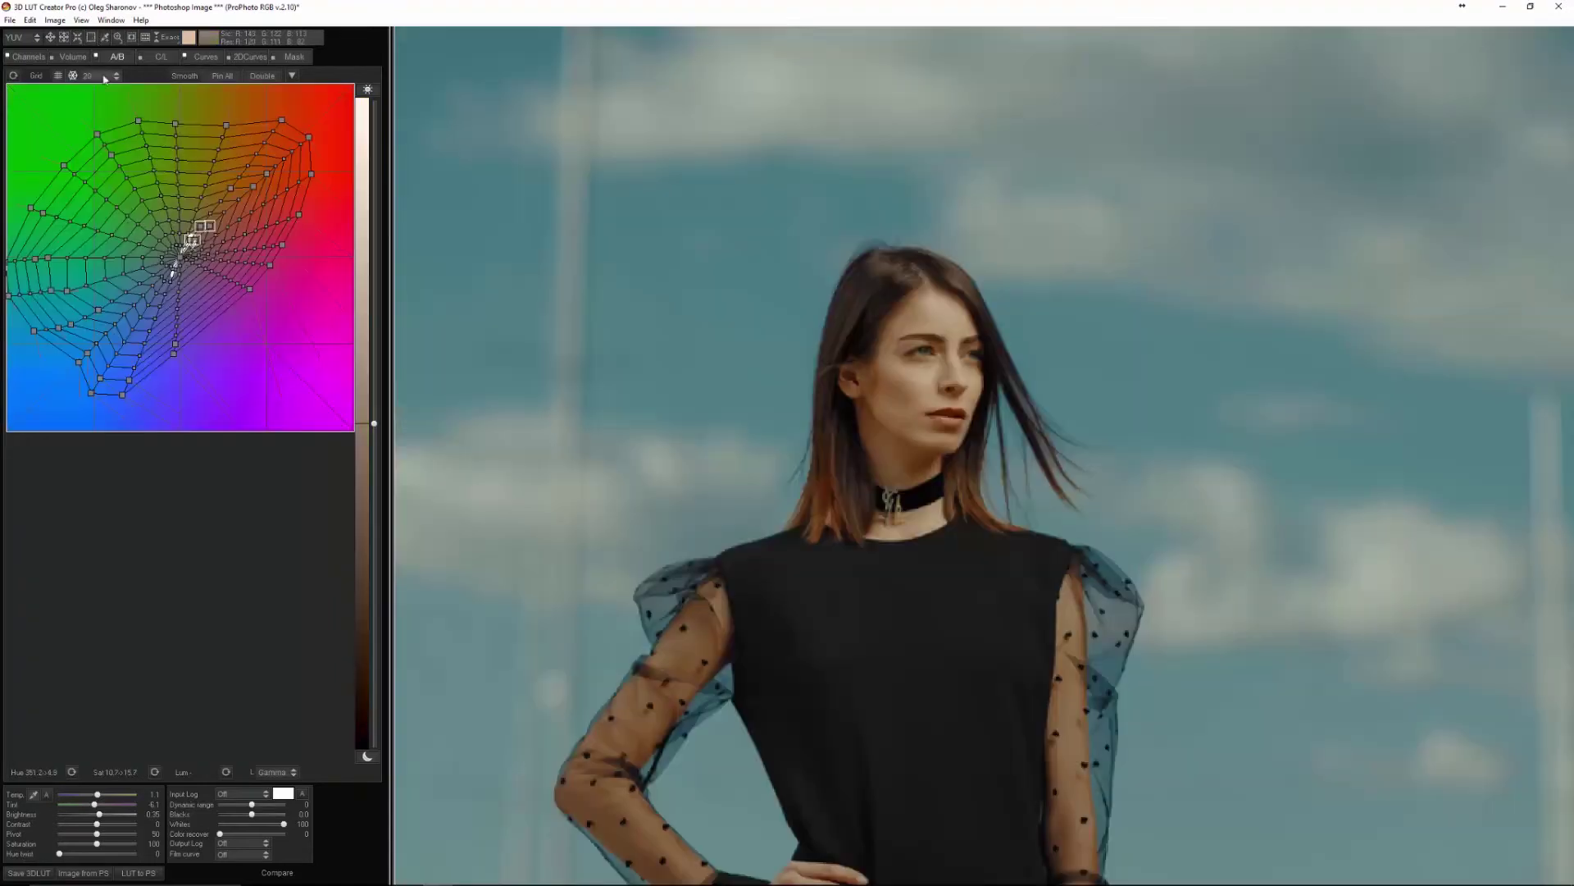
Try reducing the A/B grid size to 8
left_click(105, 76)
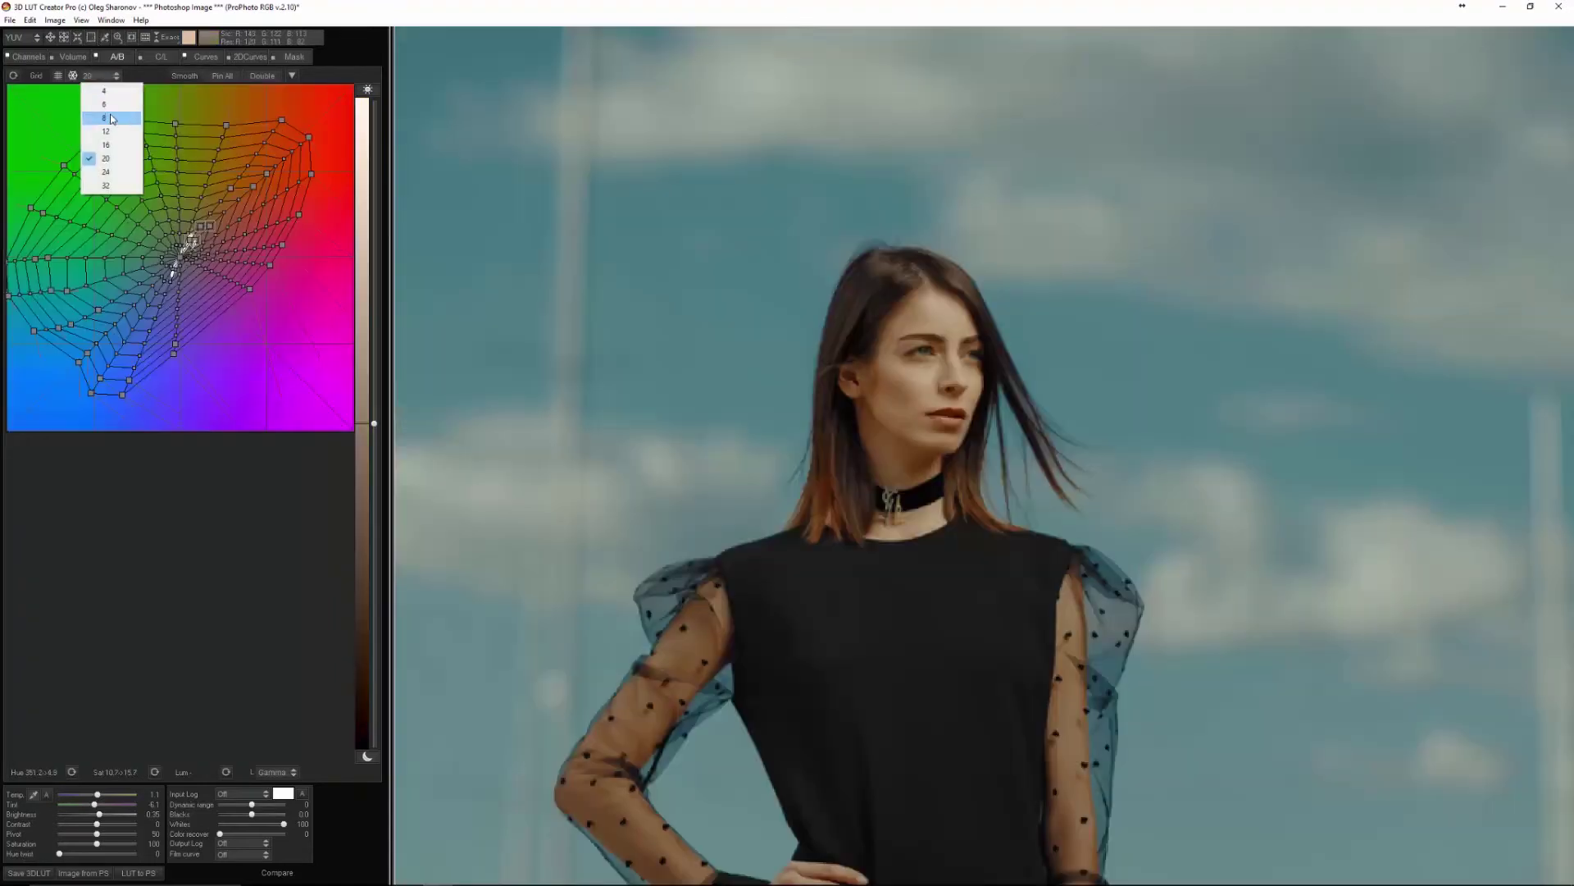
left_click(112, 119)
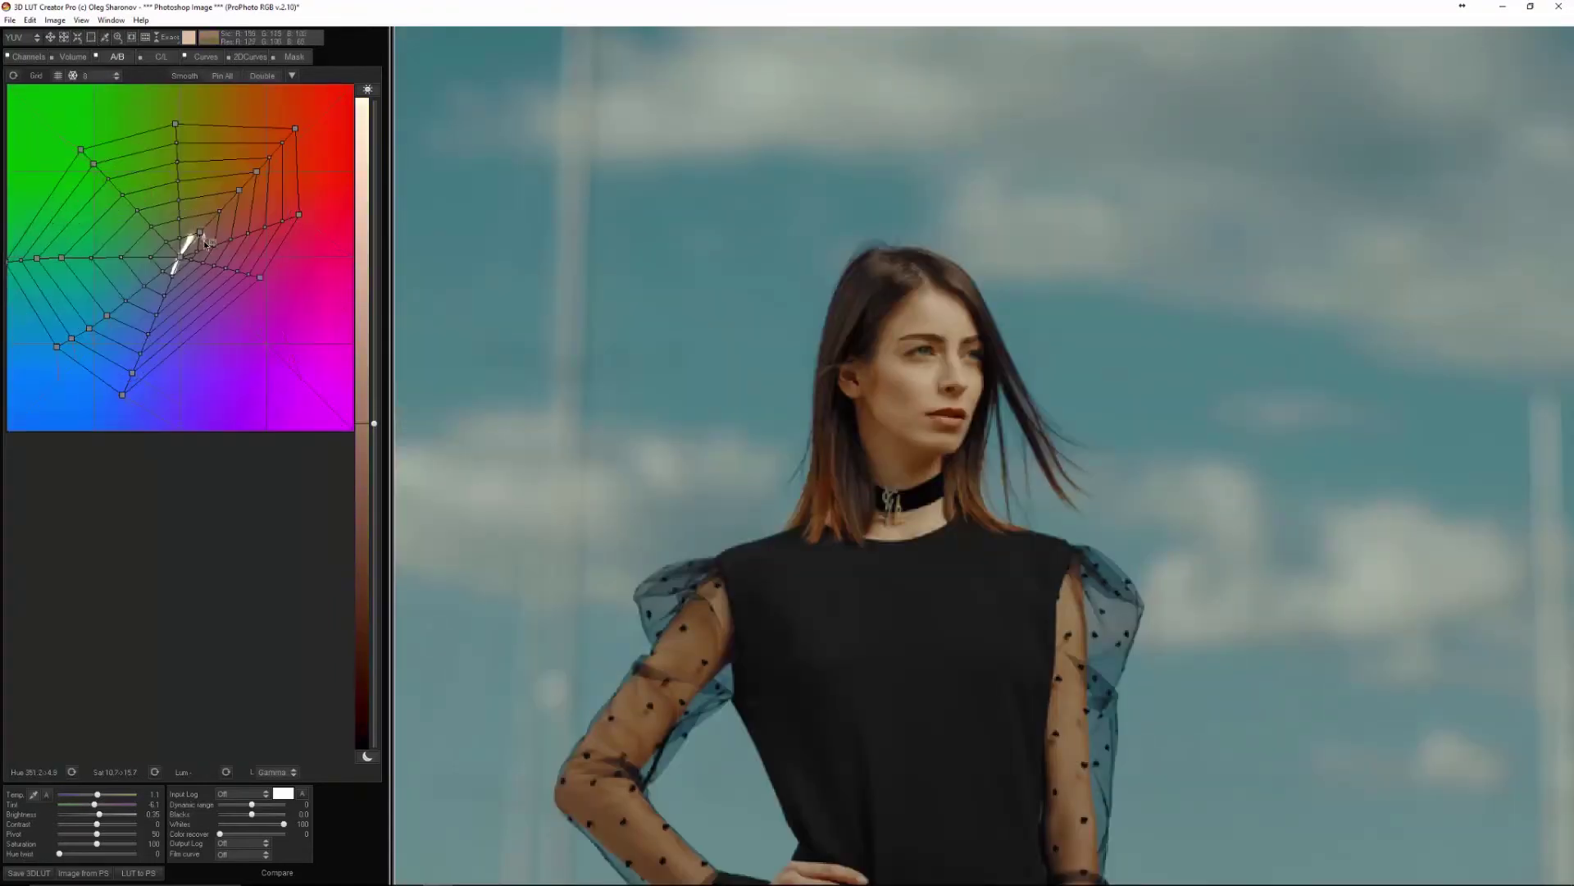
key("ctrl+z")
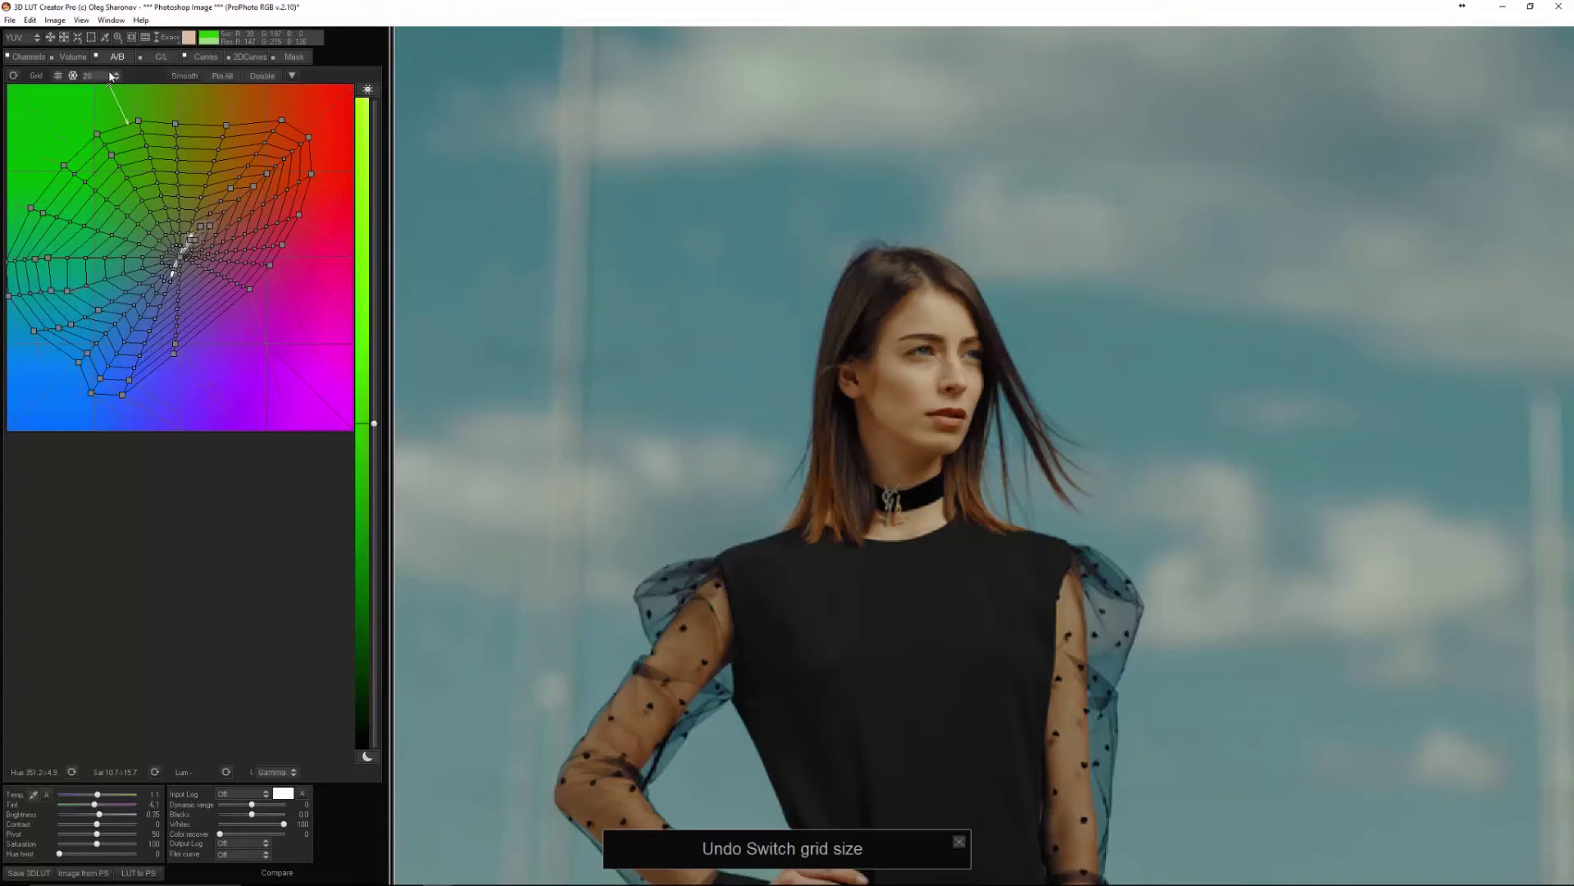
Set the A/B grid size to 12 and enable the double grid, copying the upper grid down to the lower one
left_click(111, 76)
left_click(112, 131)
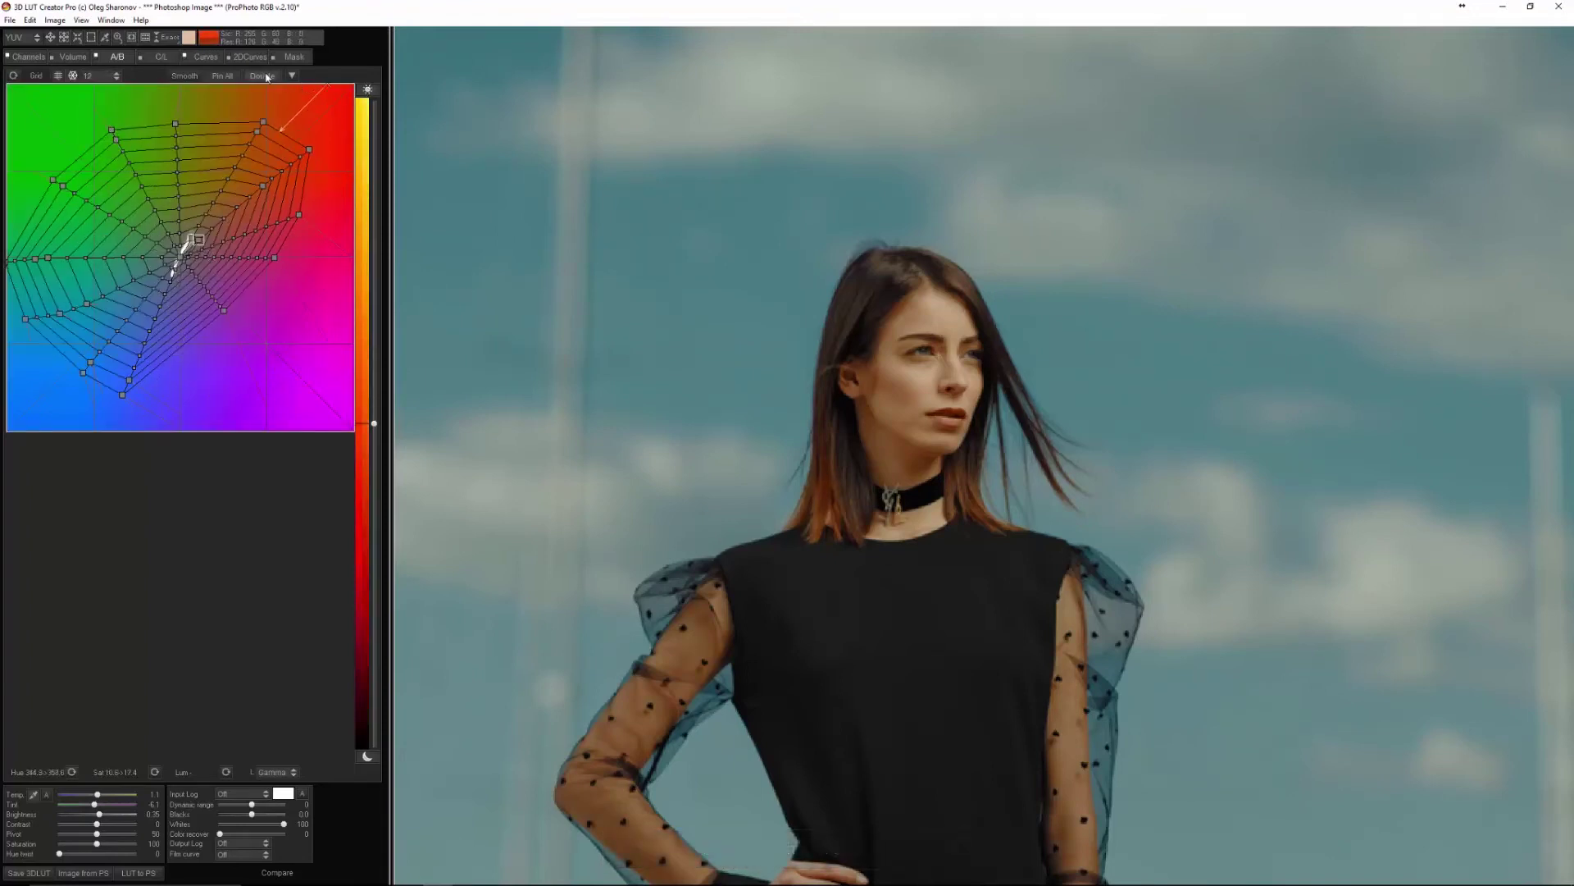
left_click(265, 76)
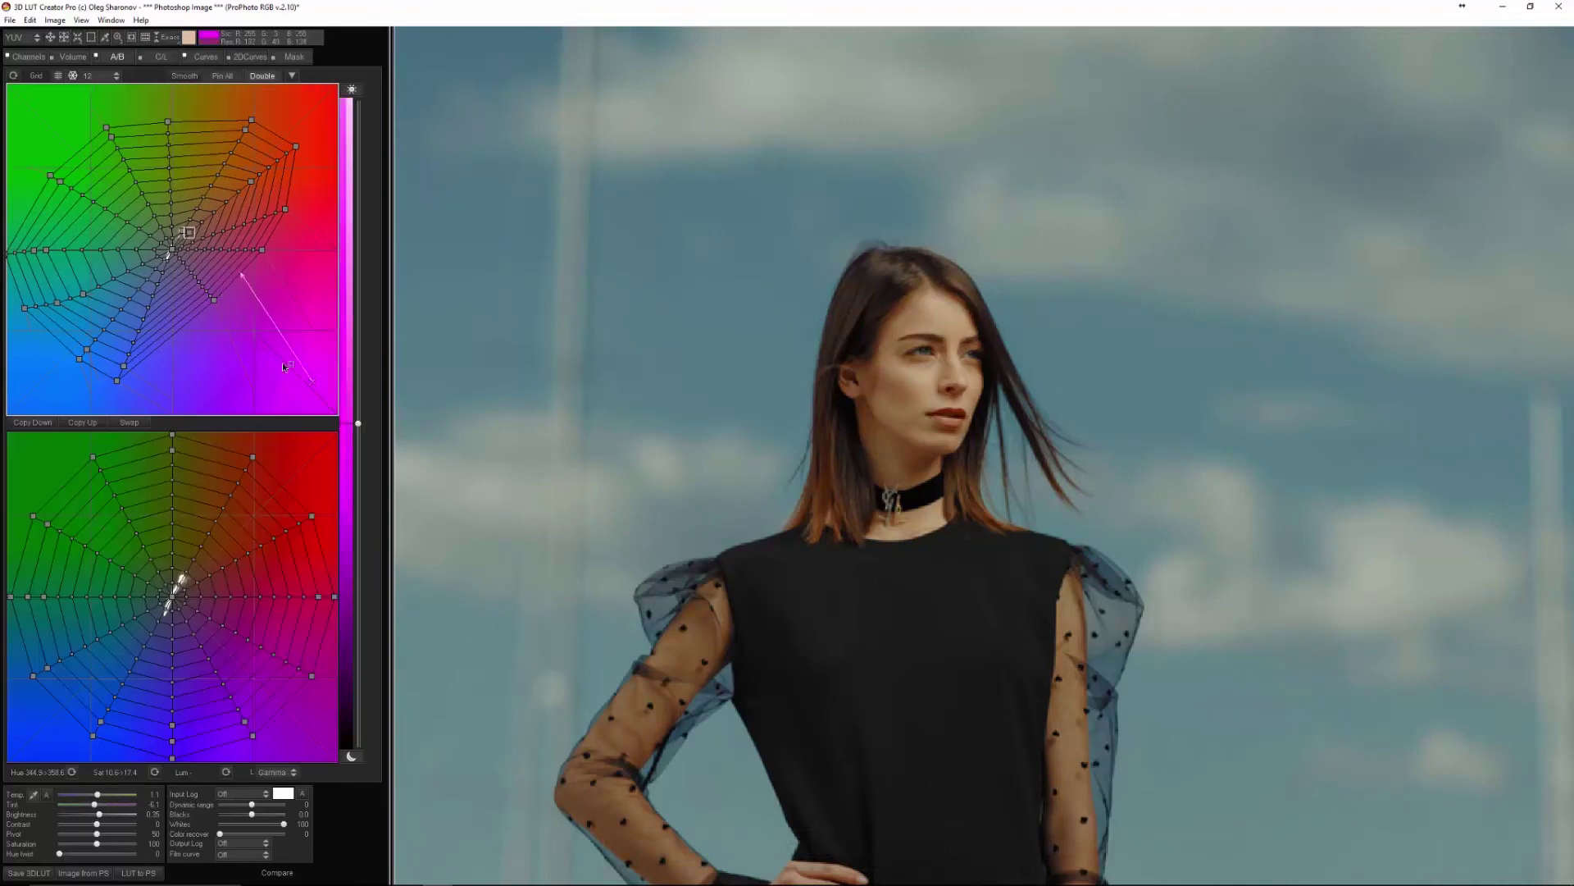
left_click(33, 421)
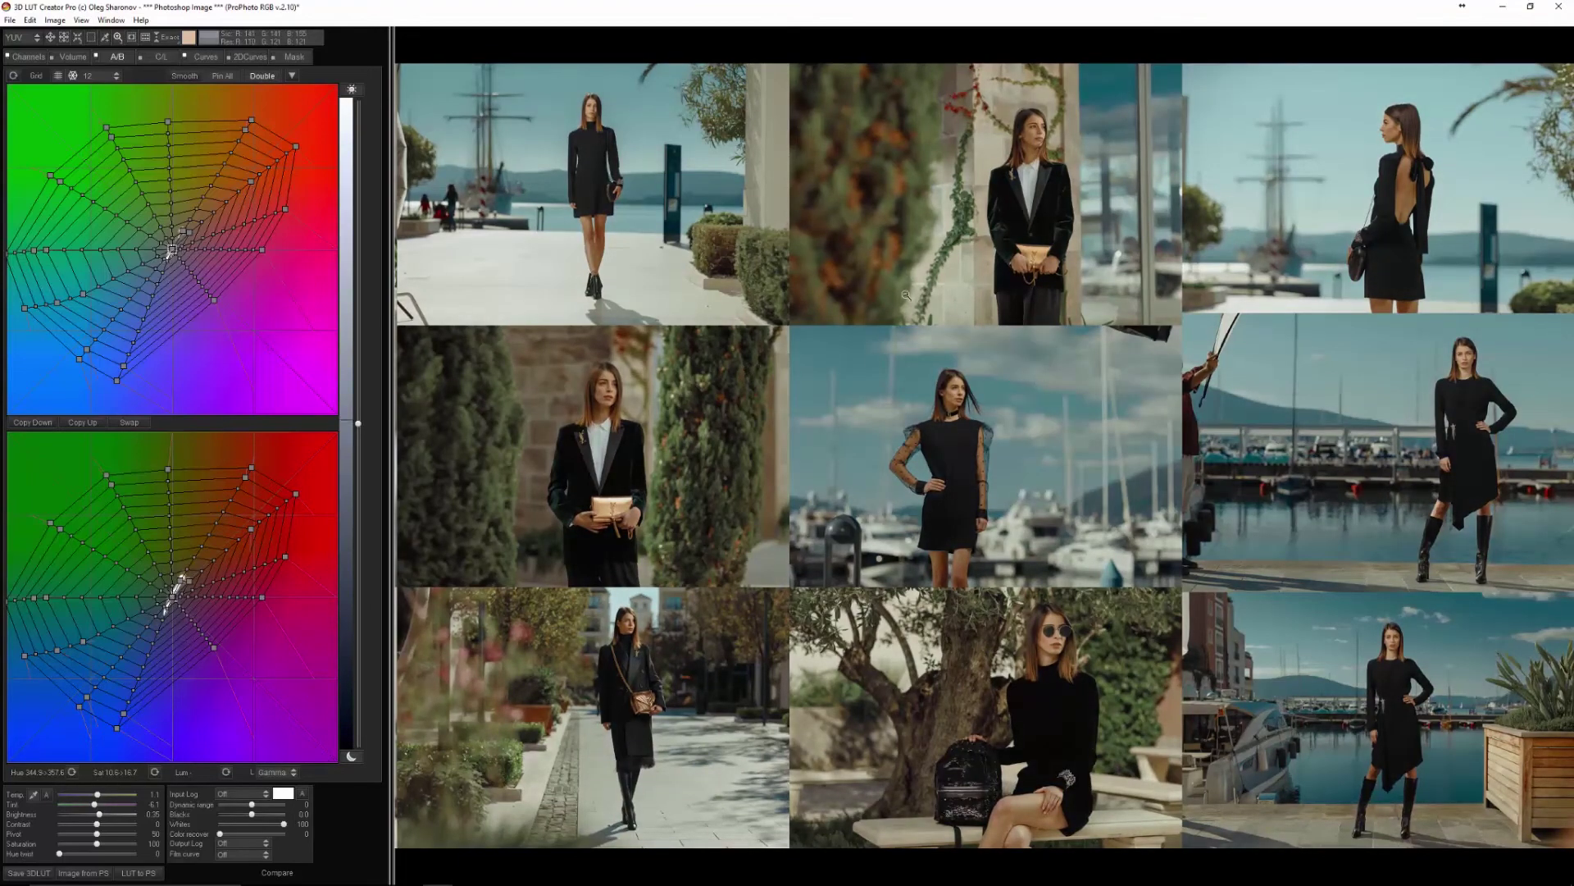
Lower the Master blend's Saturation to 75 and slightly reduce its Luminance in the mask settings
left_click(294, 57)
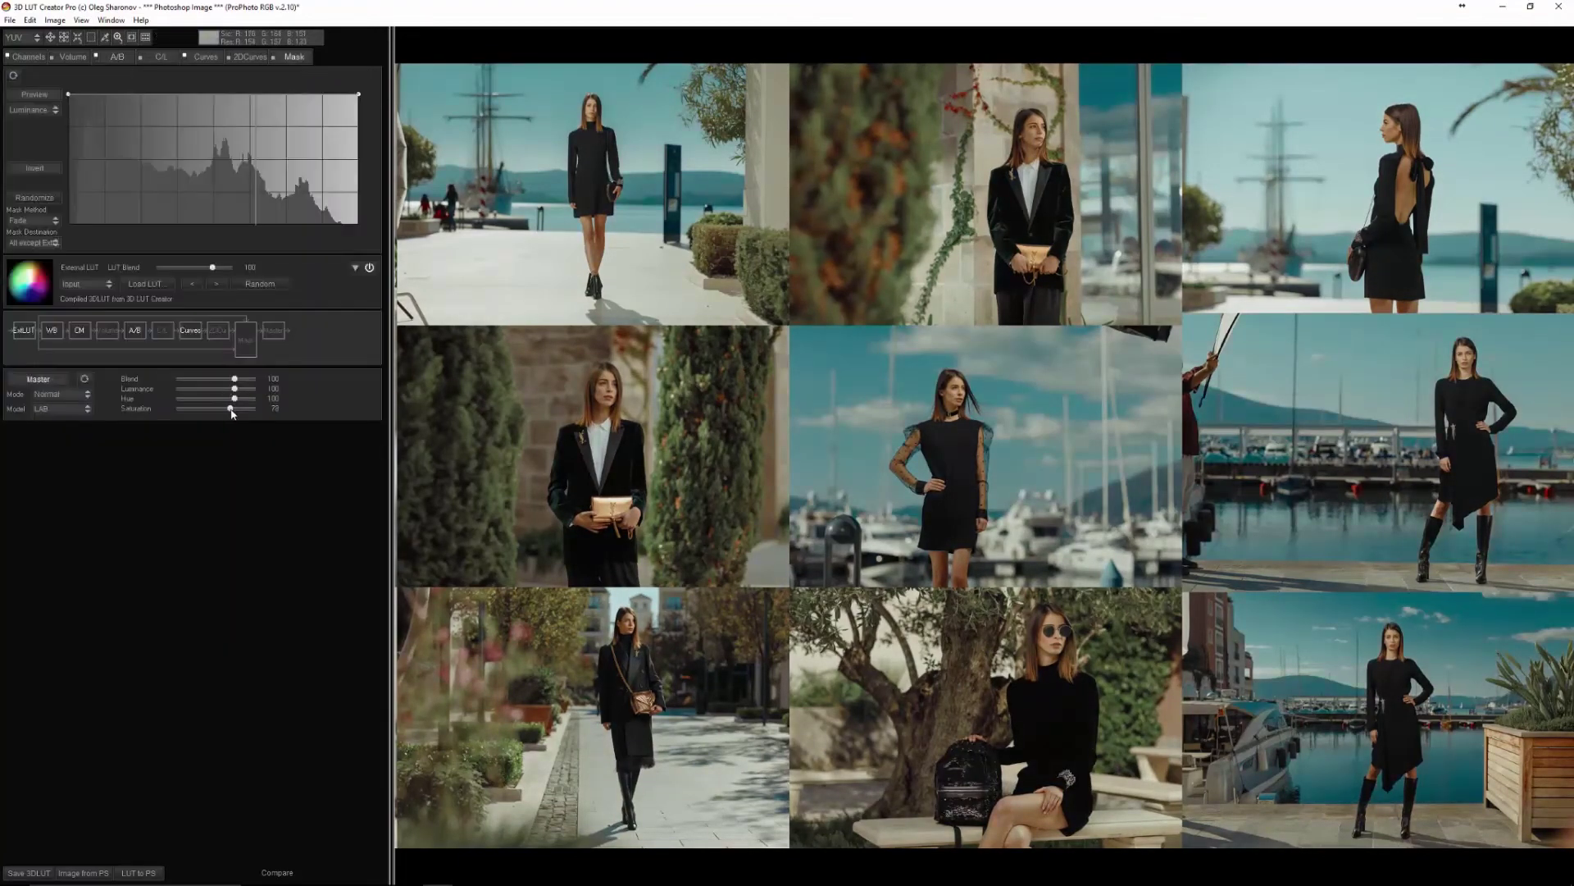
left_click(227, 389)
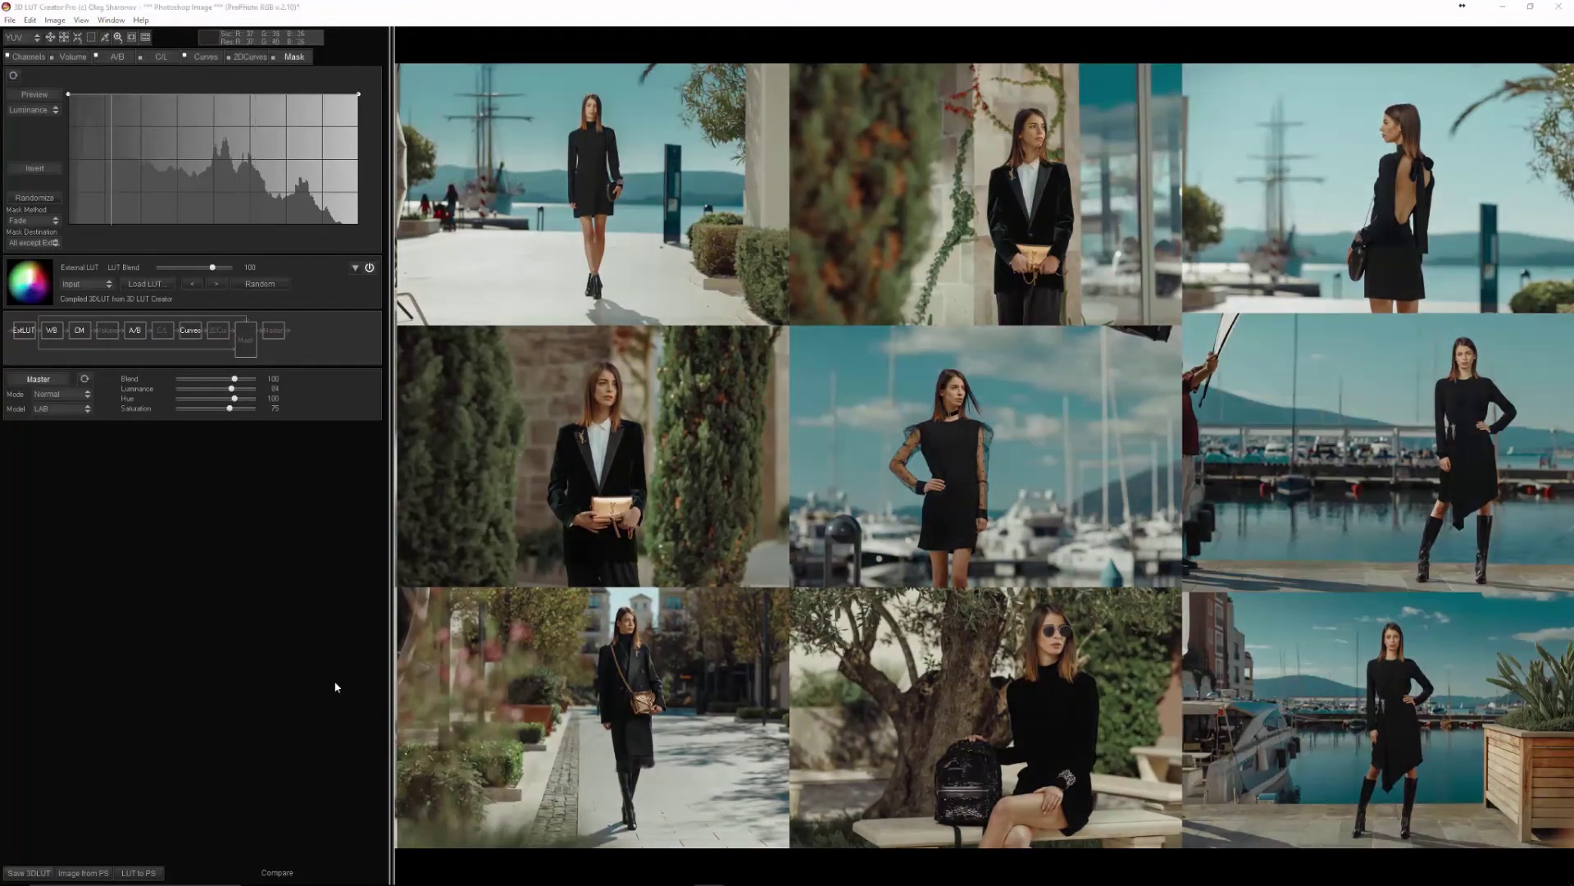
Save the grade as a 3D LUT in .cube format, overwriting Mooi.cube in the Mooi folder
left_click(11, 875)
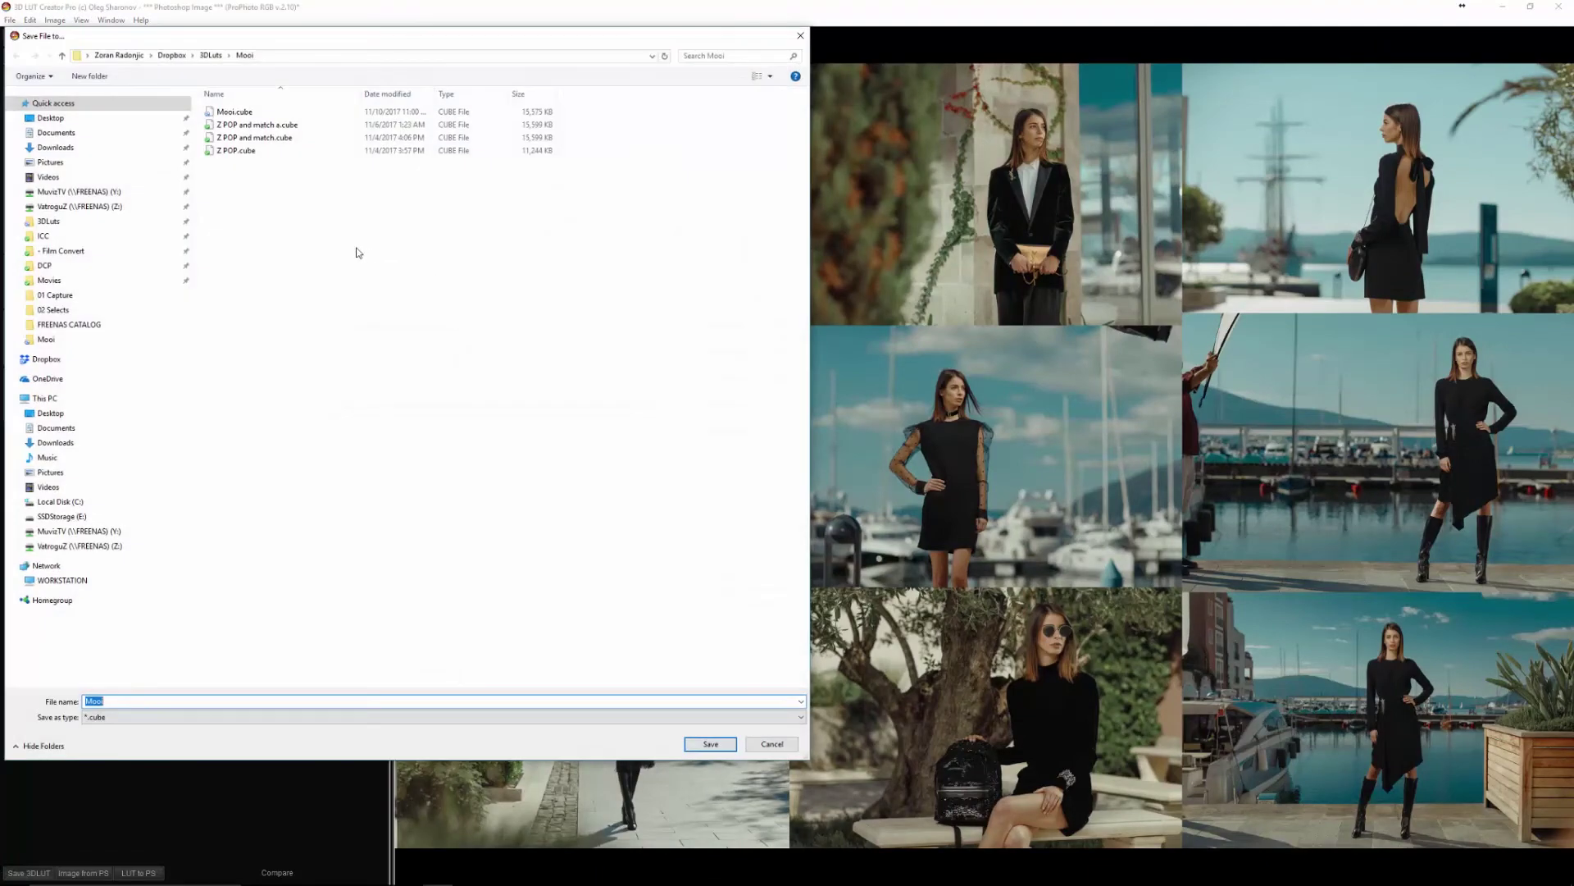
left_click(242, 113)
left_click(720, 746)
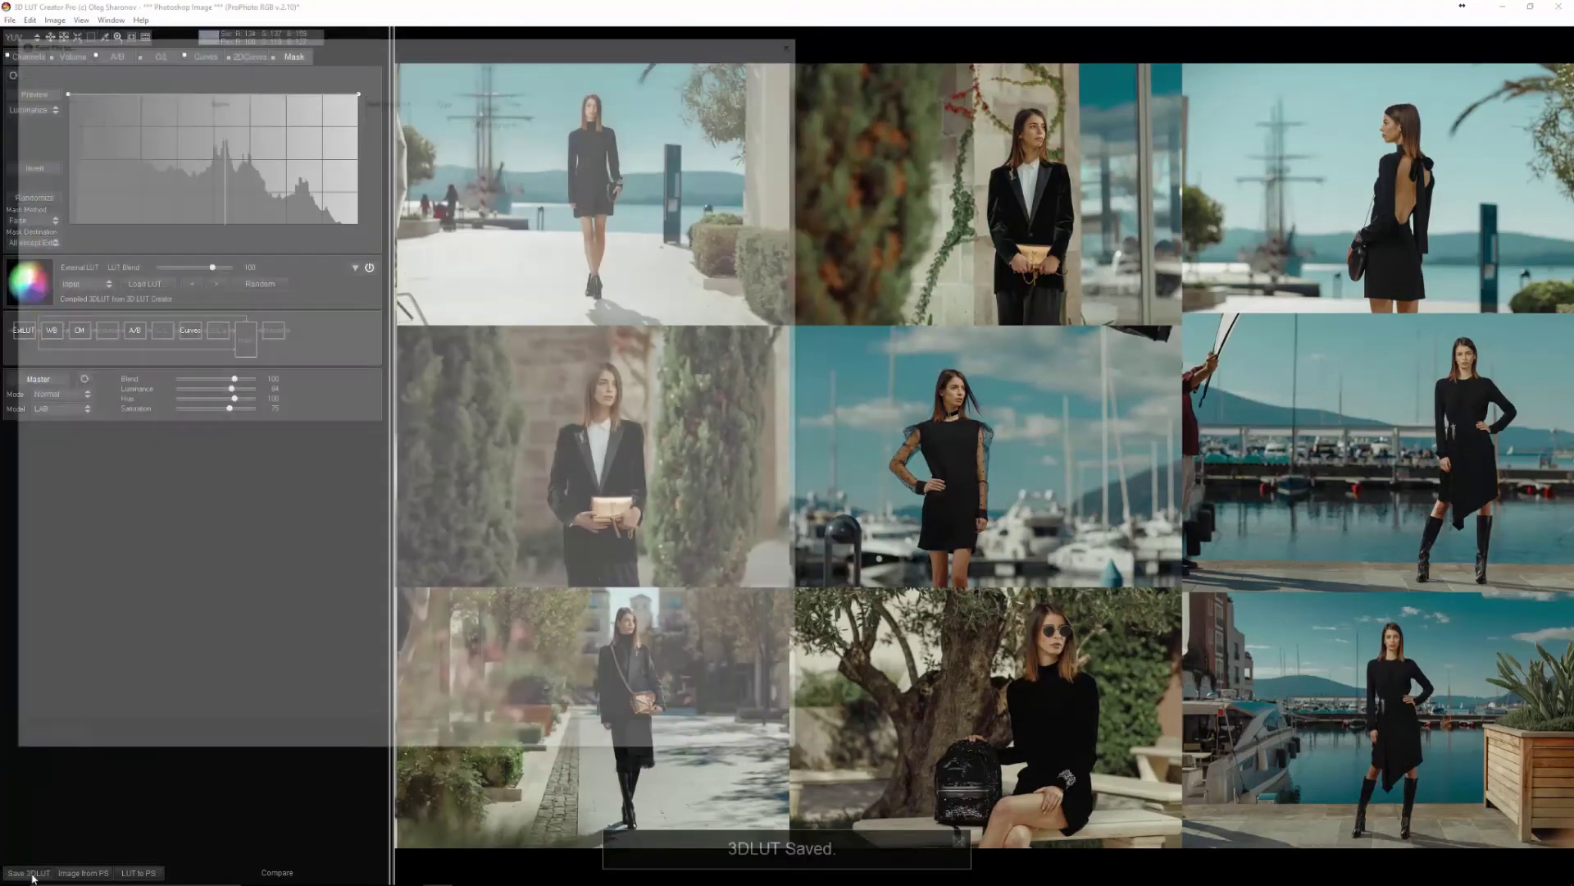
Save the same LUT as an ICC profile named Mooi, using the Display Profile type
left_click(175, 717)
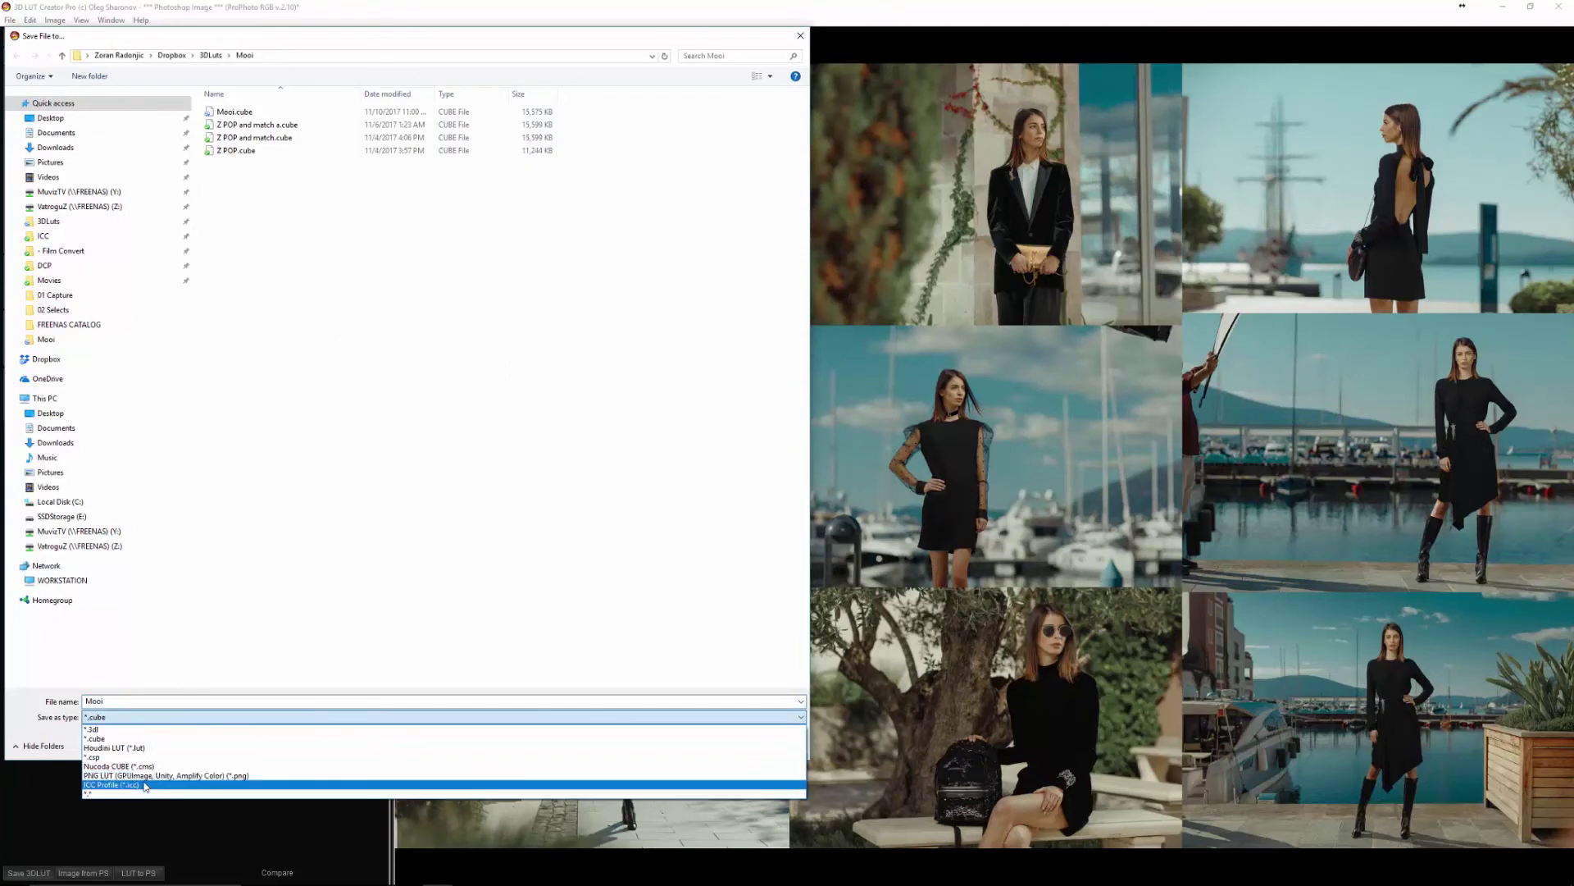
left_click(145, 783)
left_click(708, 743)
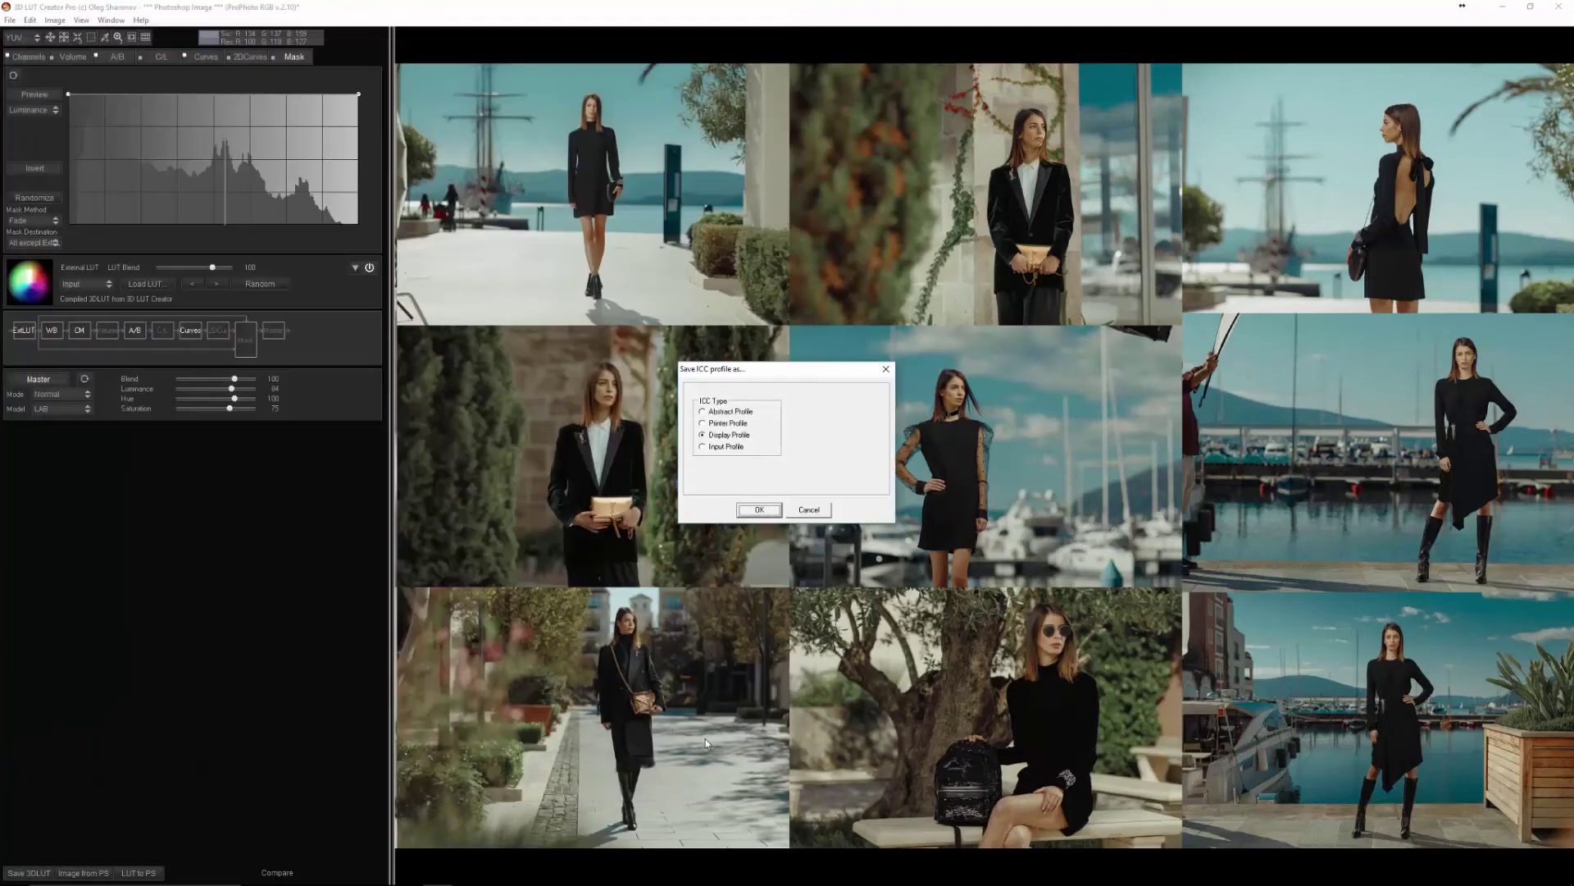
left_click(733, 436)
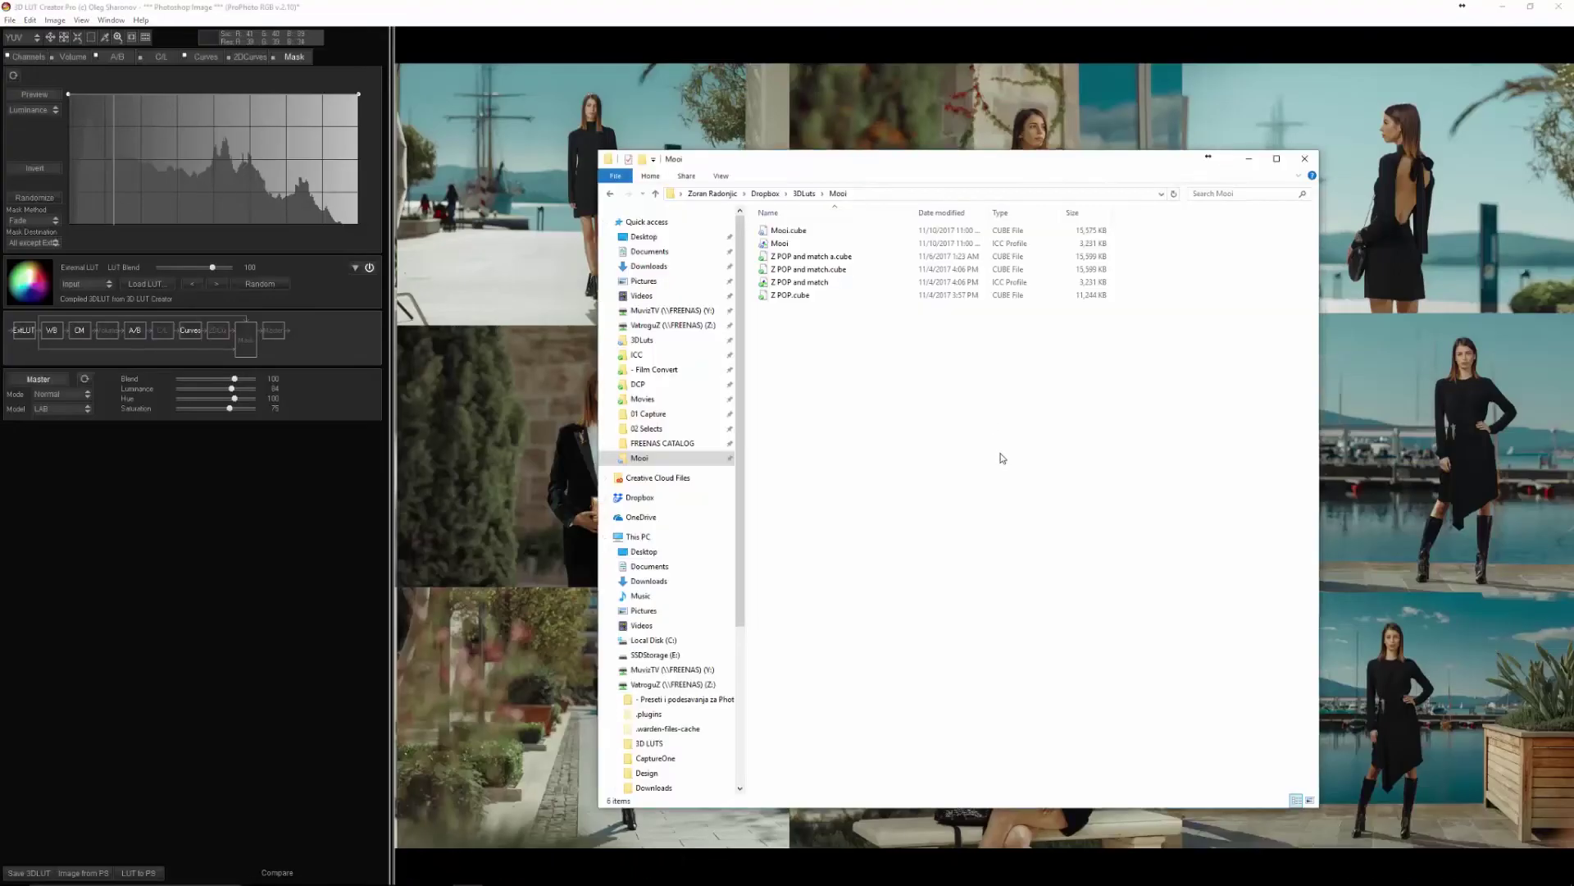
Switch to File Explorer and install the Mooi ICC profile from the Mooi folder
left_click(783, 231)
left_click(781, 243)
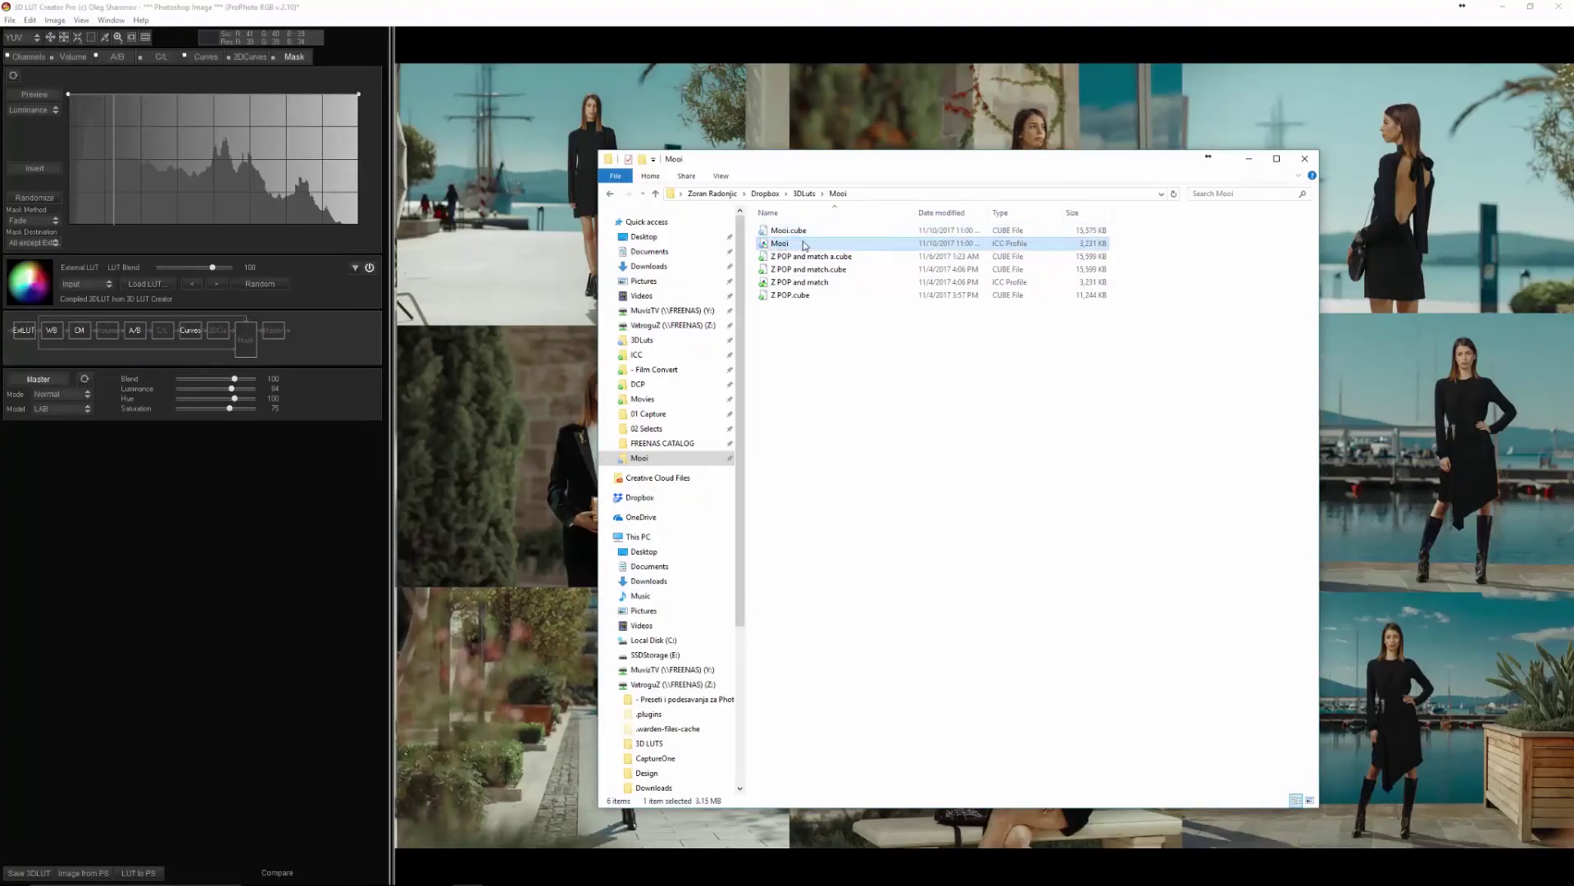
right_click(803, 243)
left_click(791, 243)
right_click(793, 243)
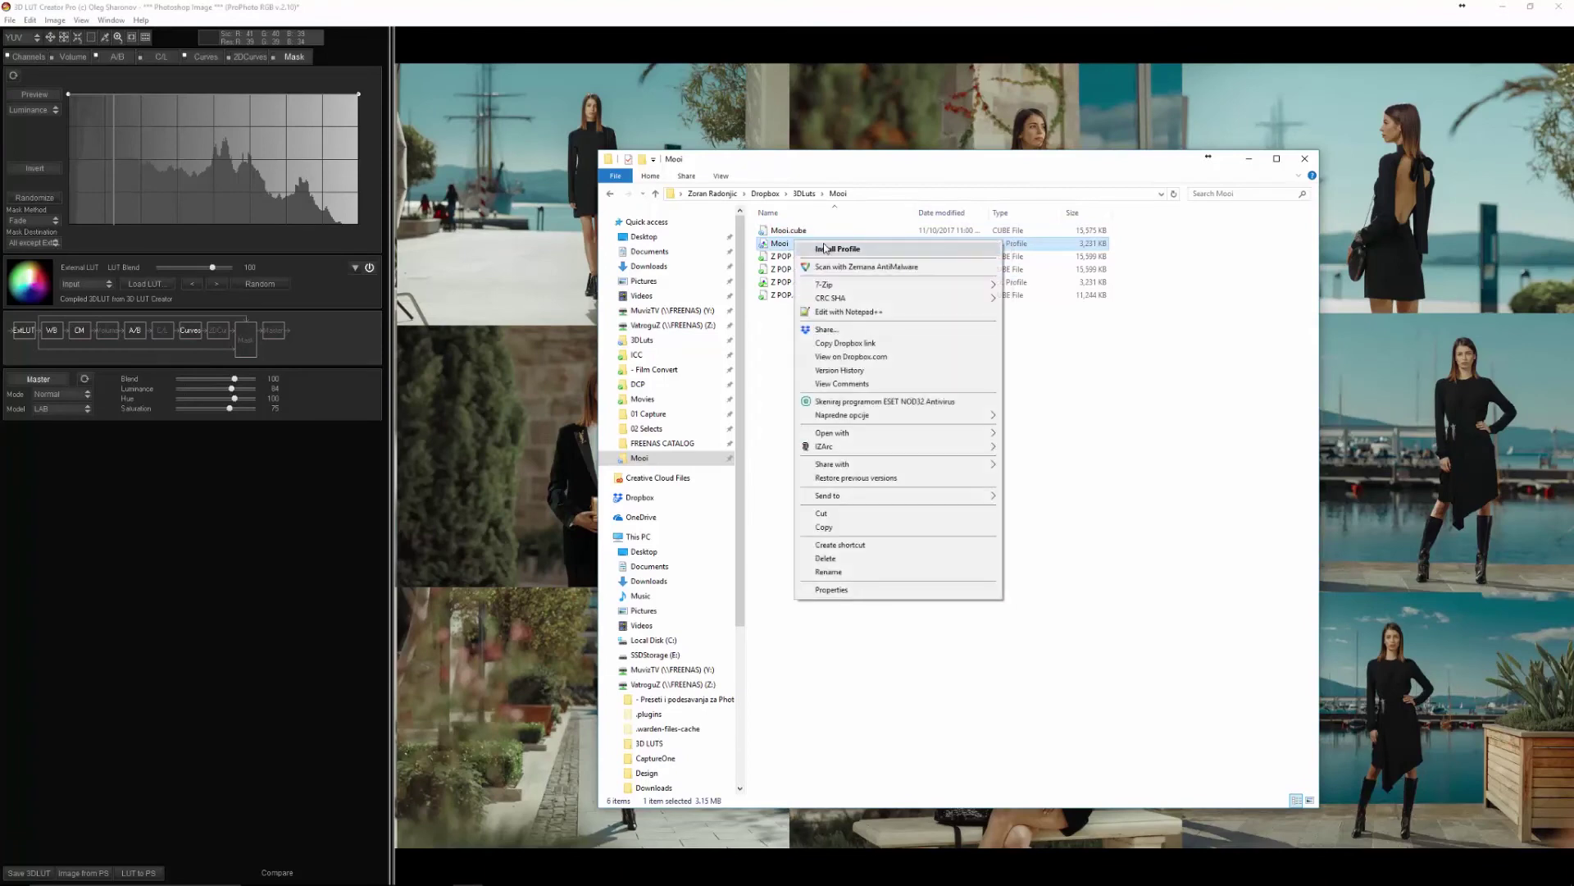
left_click(826, 249)
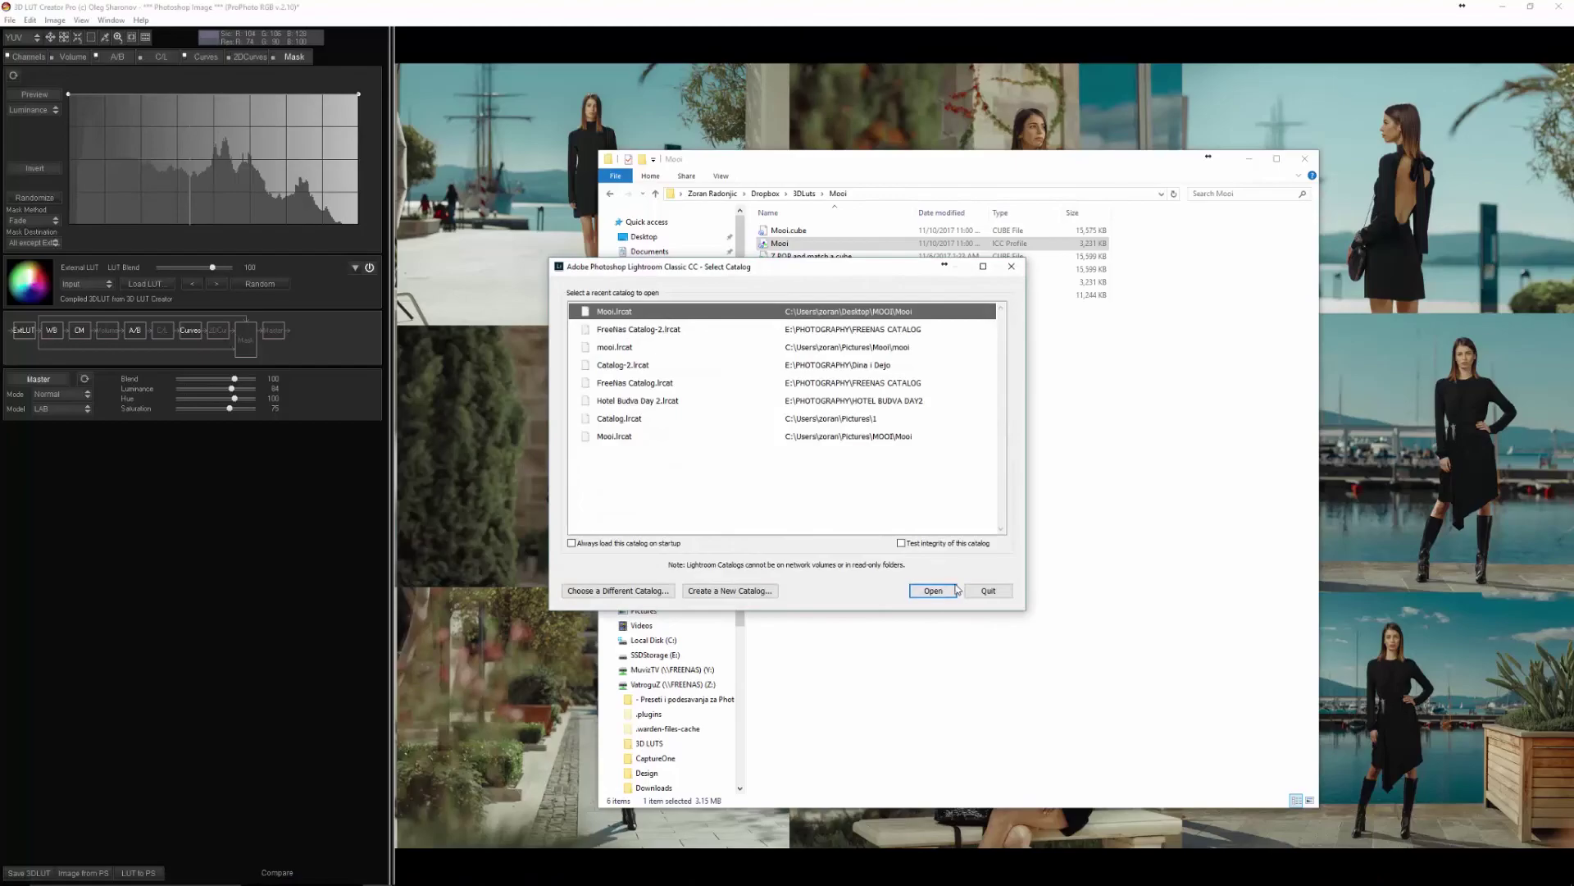
Open the most recent Mooi.lrcat catalog in Lightroom and show the marina portrait in Develop with soft proofing on
left_click(935, 591)
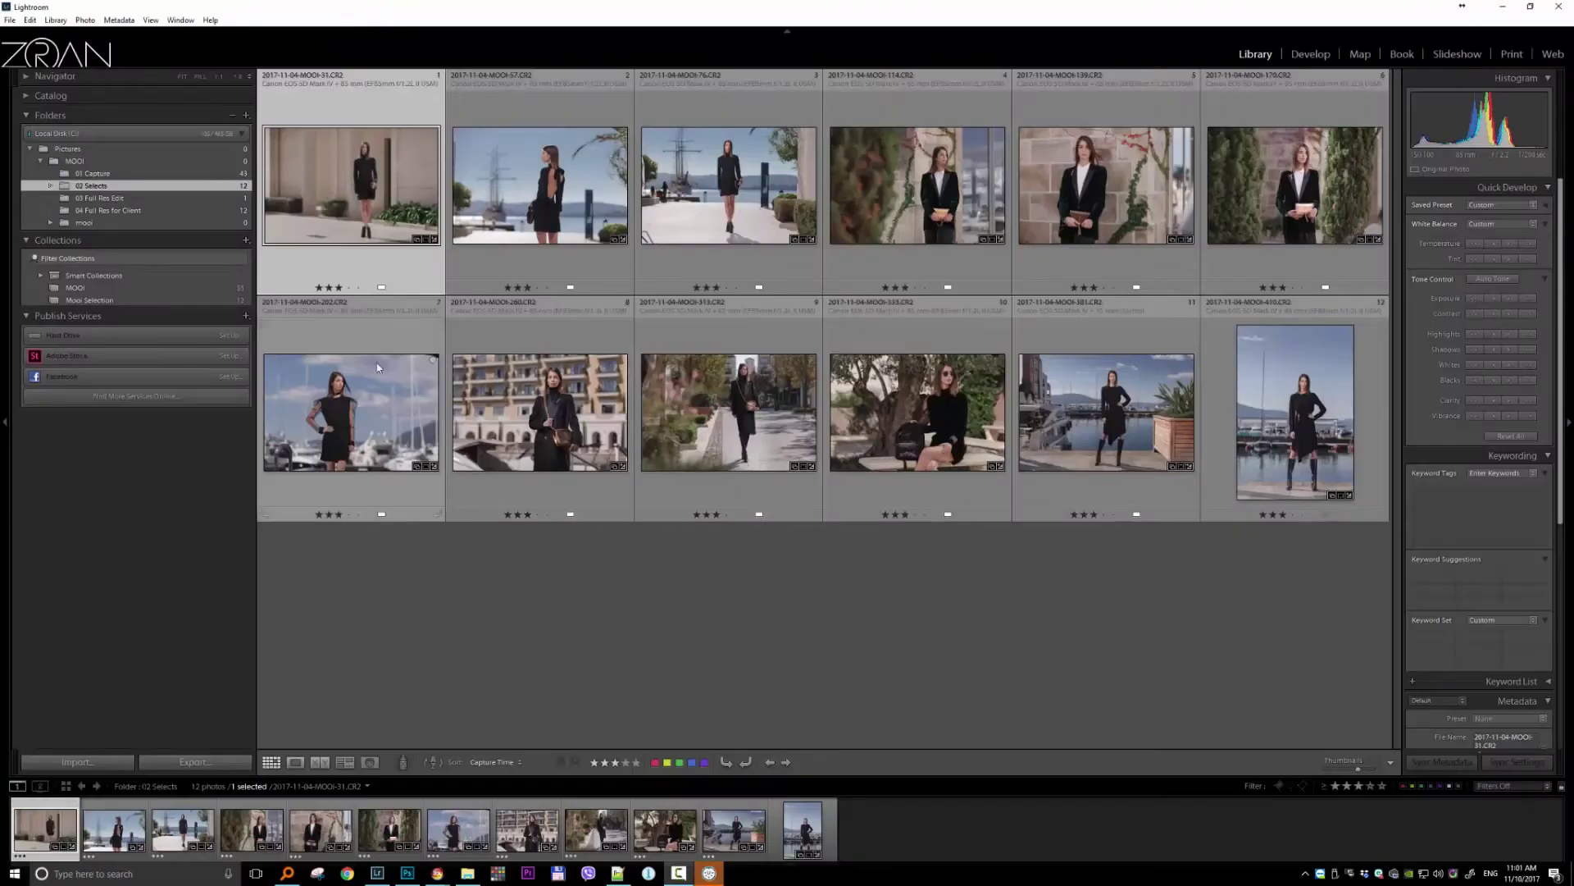
double_click(377, 367)
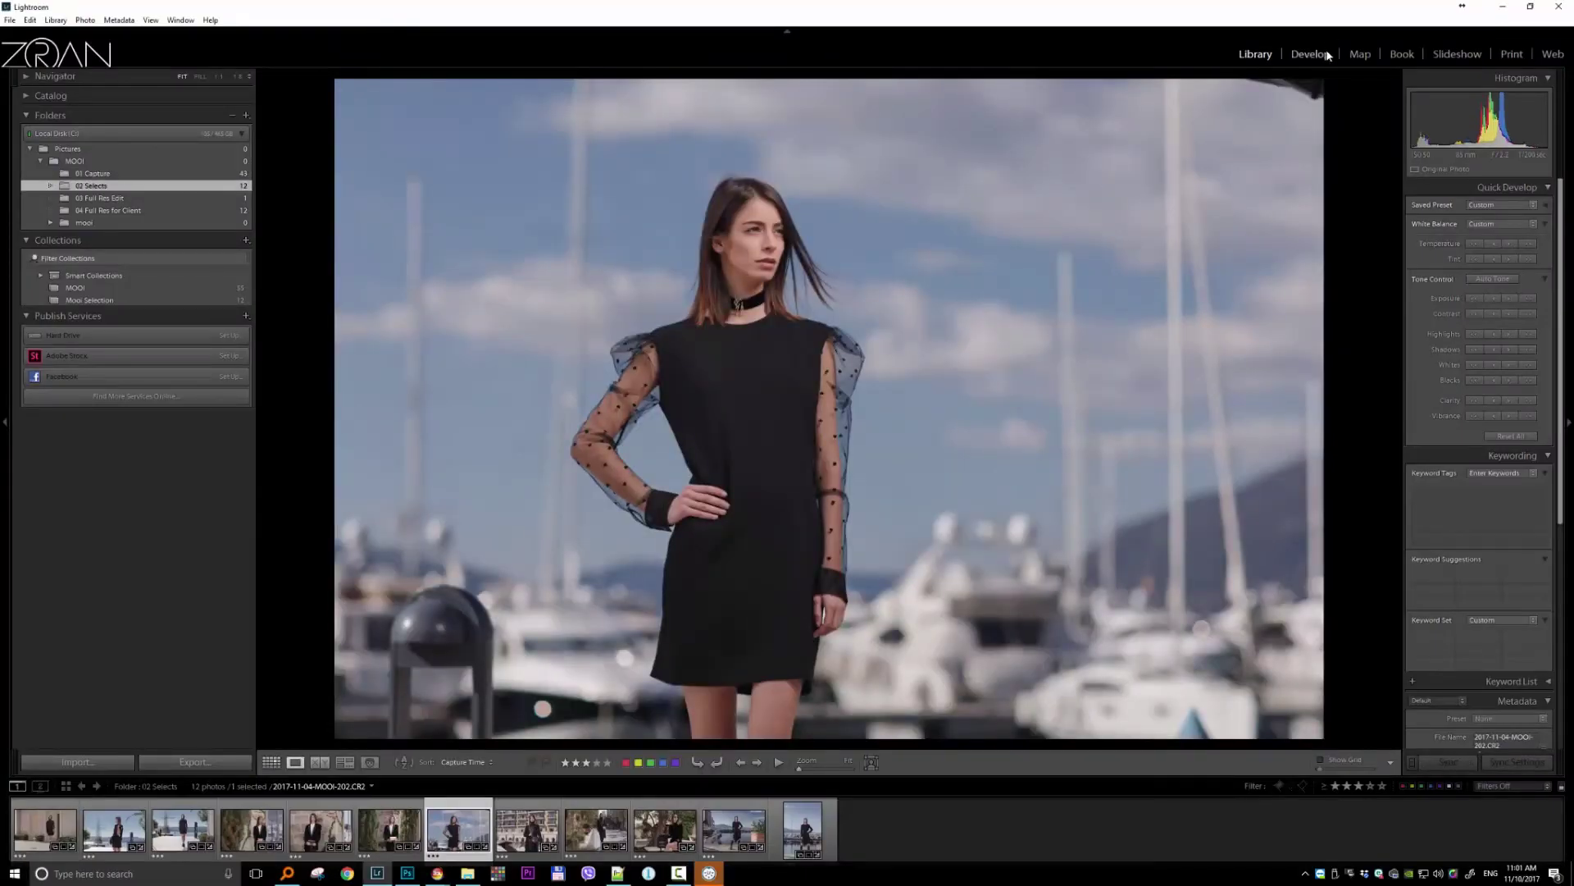
left_click(1311, 54)
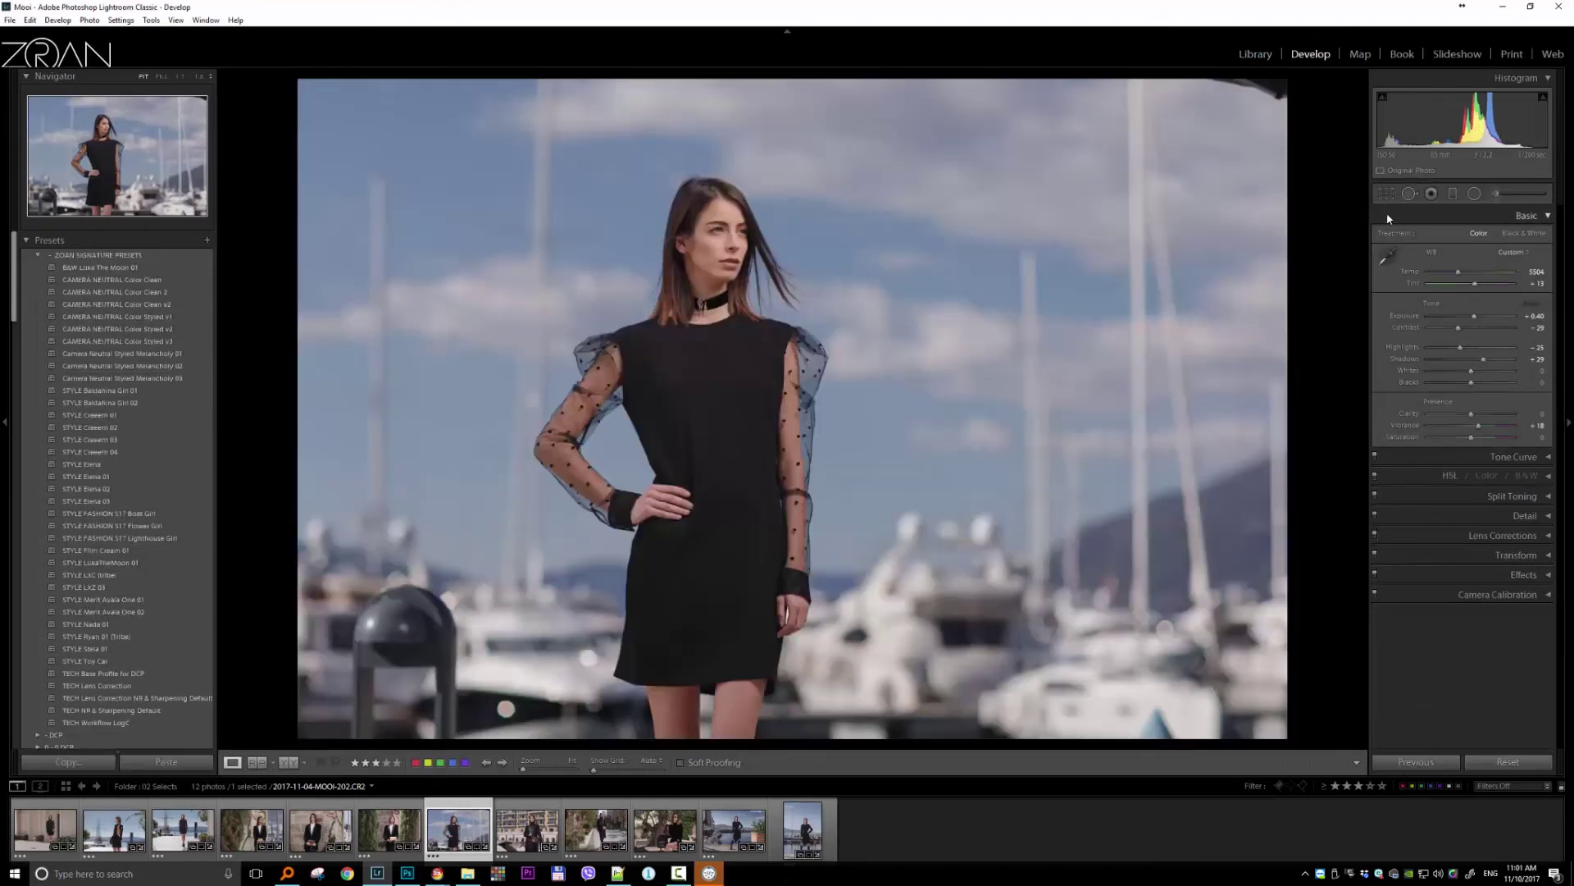
key("s")
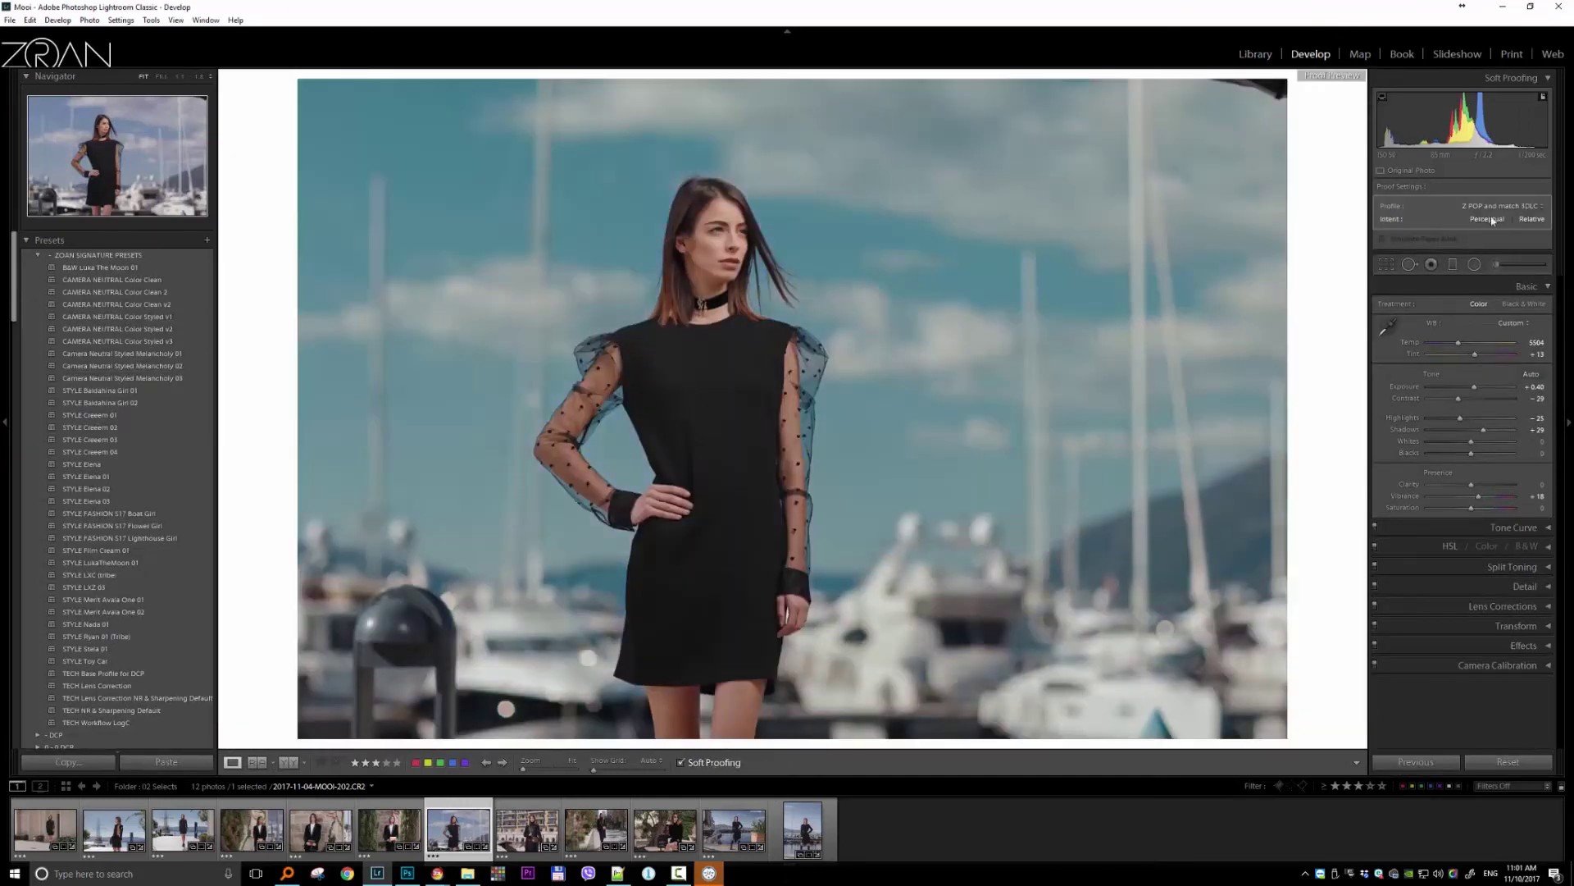
Add Mooi 3DLC to the available soft-proofing profiles, proof the photo with it, and compare with soft proofing off and on
left_click(1507, 205)
left_click(1435, 392)
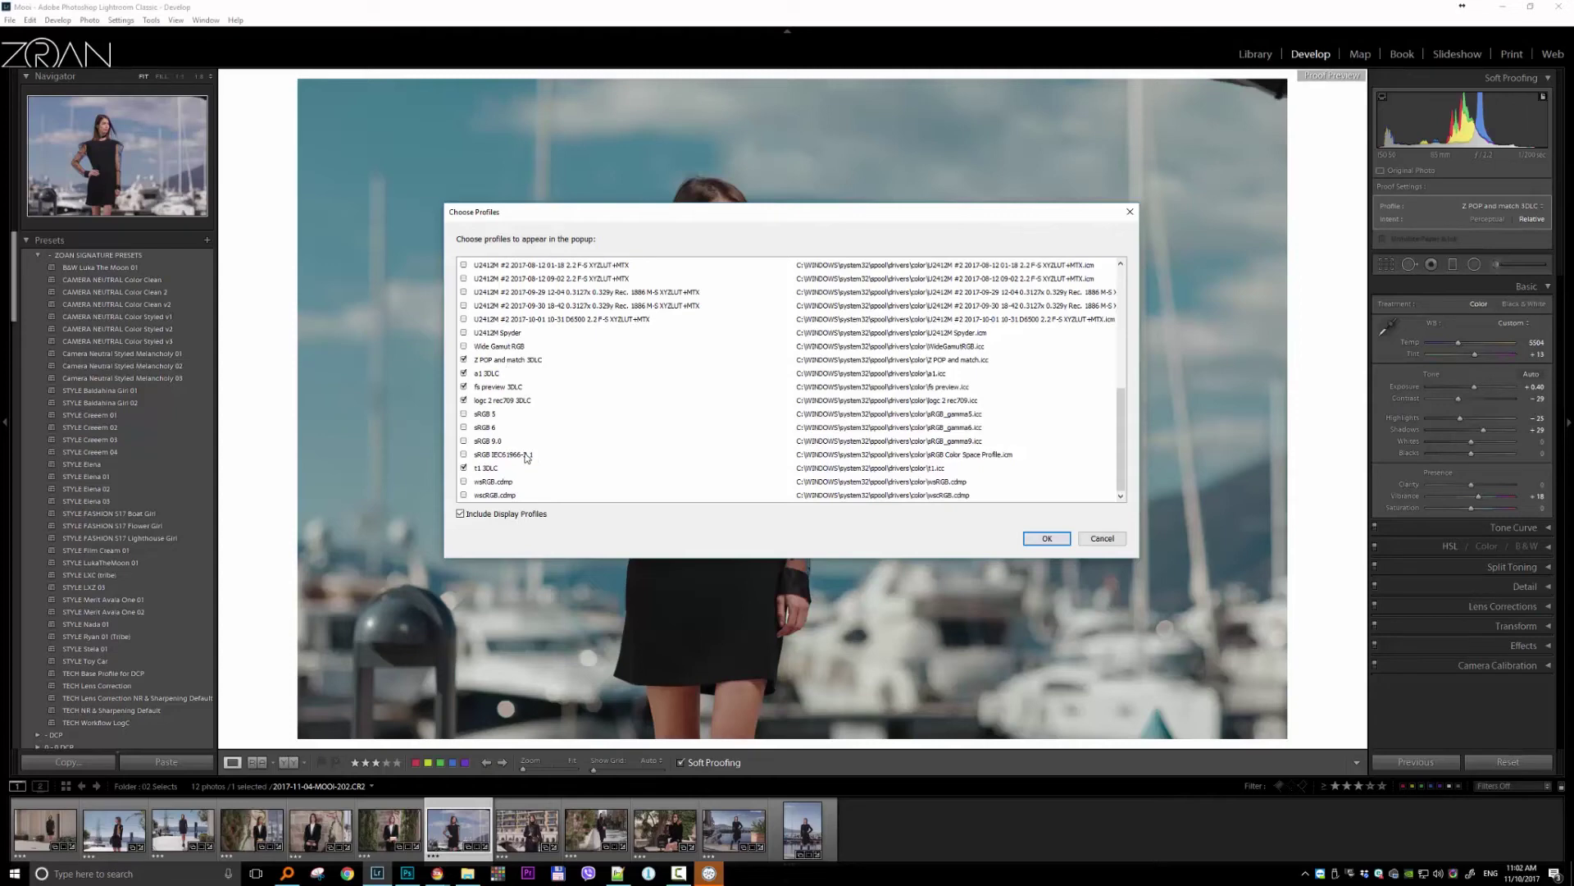
scroll(525, 456, "up", 4)
left_click(479, 373)
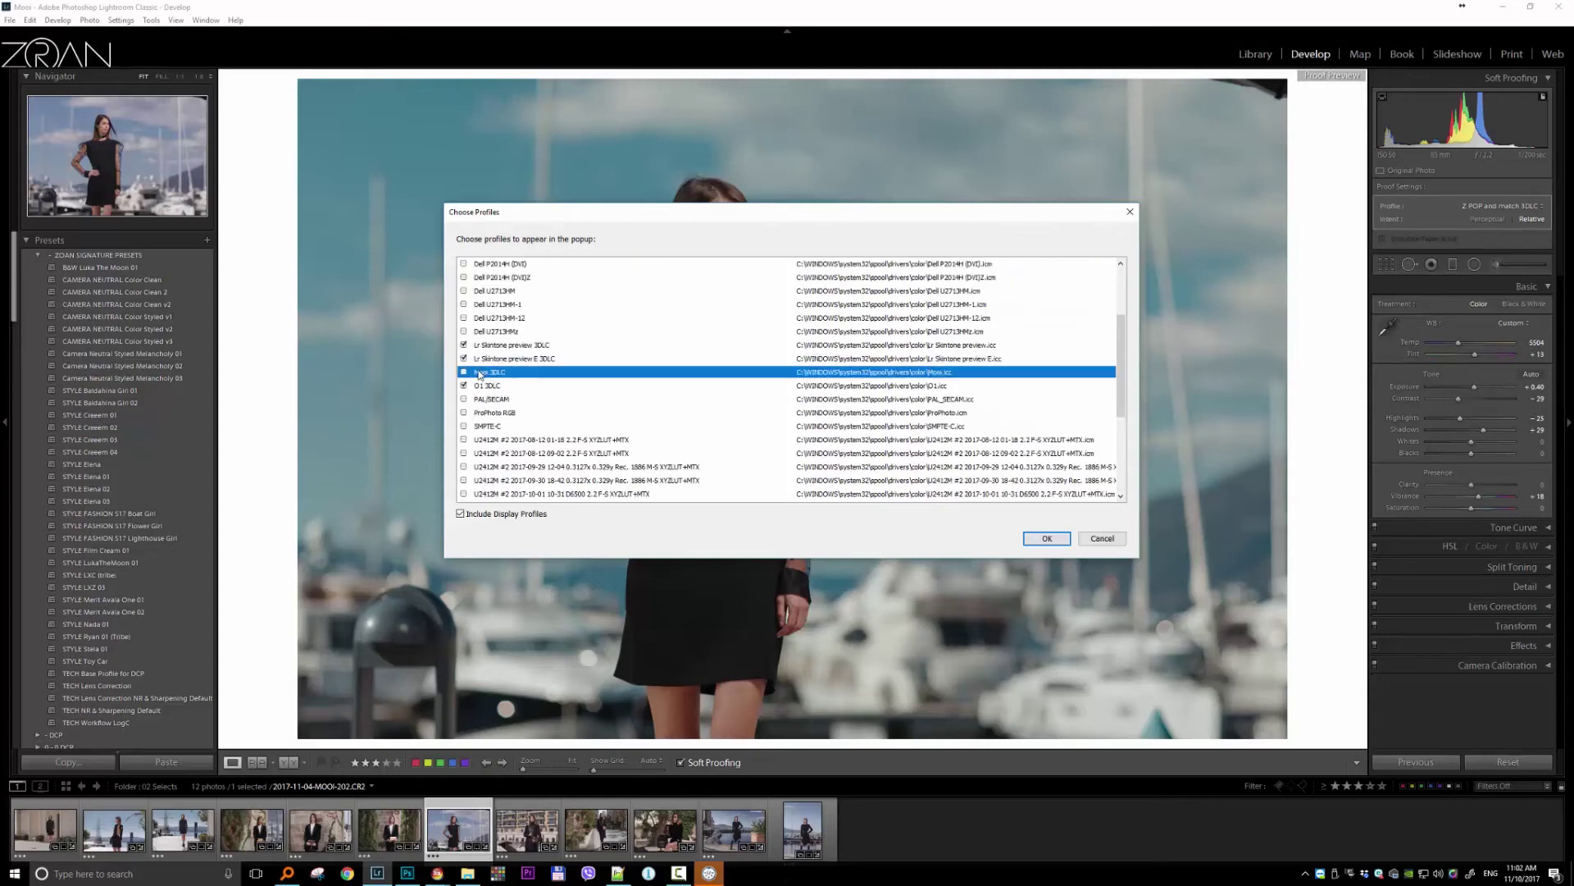
left_click(464, 373)
left_click(1047, 537)
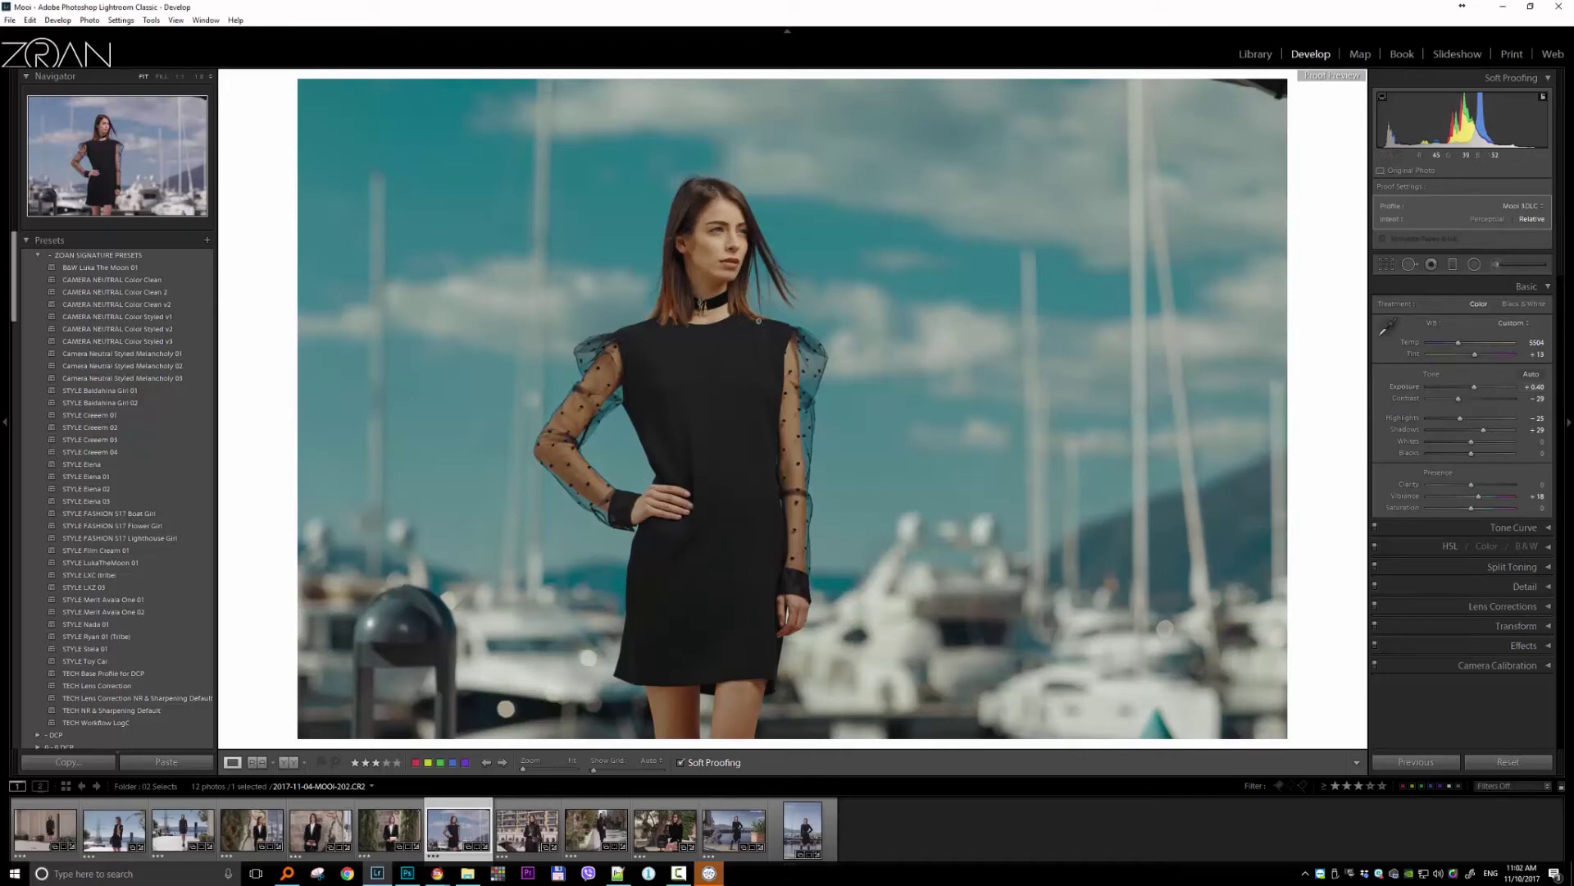
key("s")
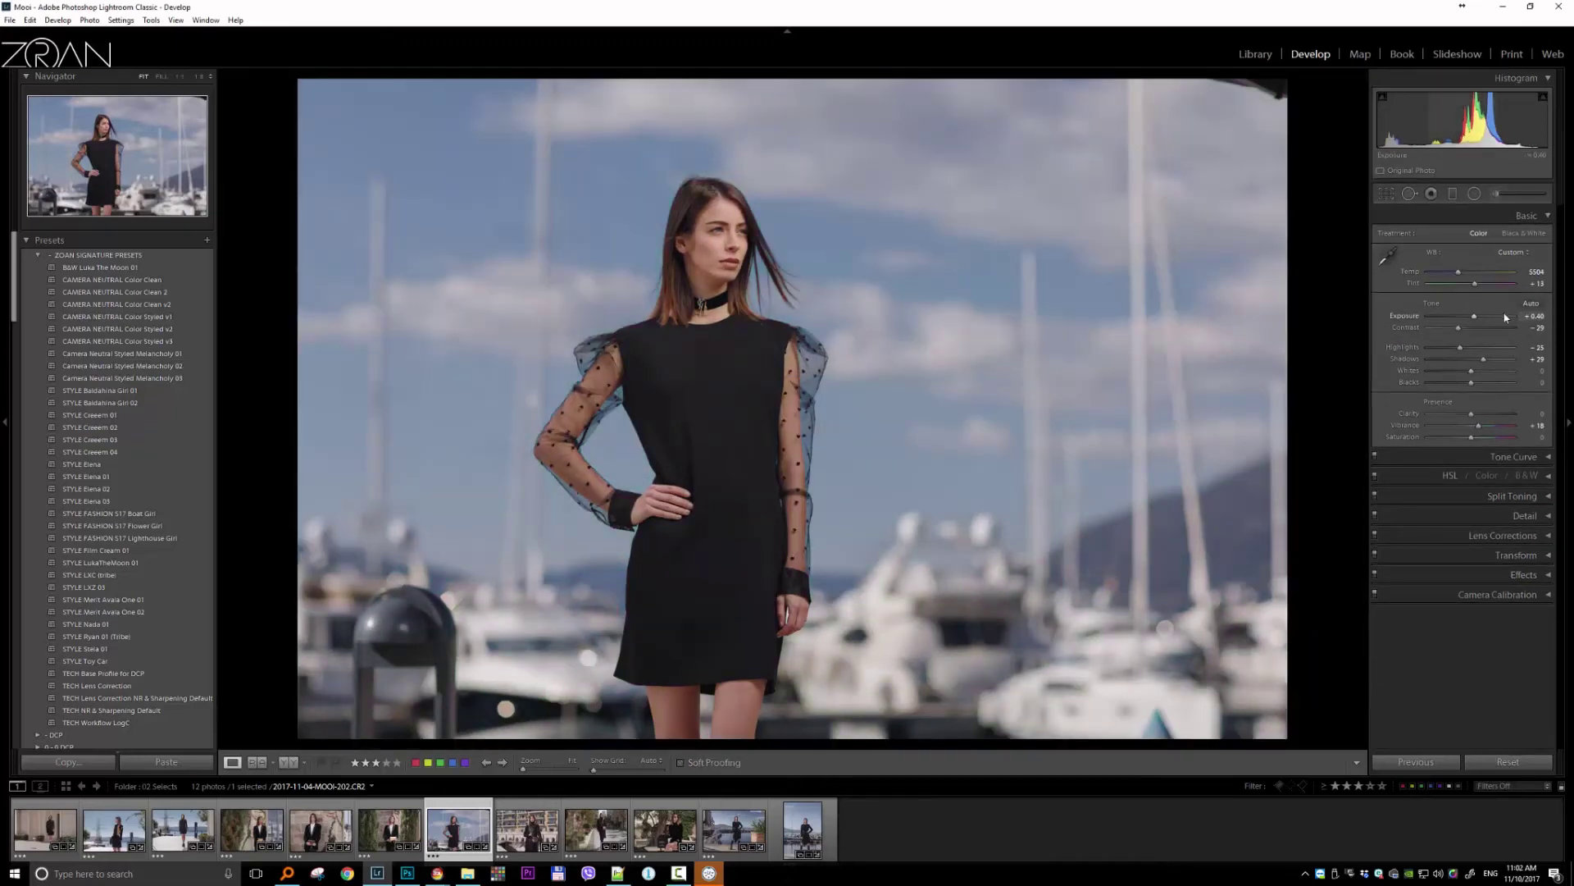
key("s")
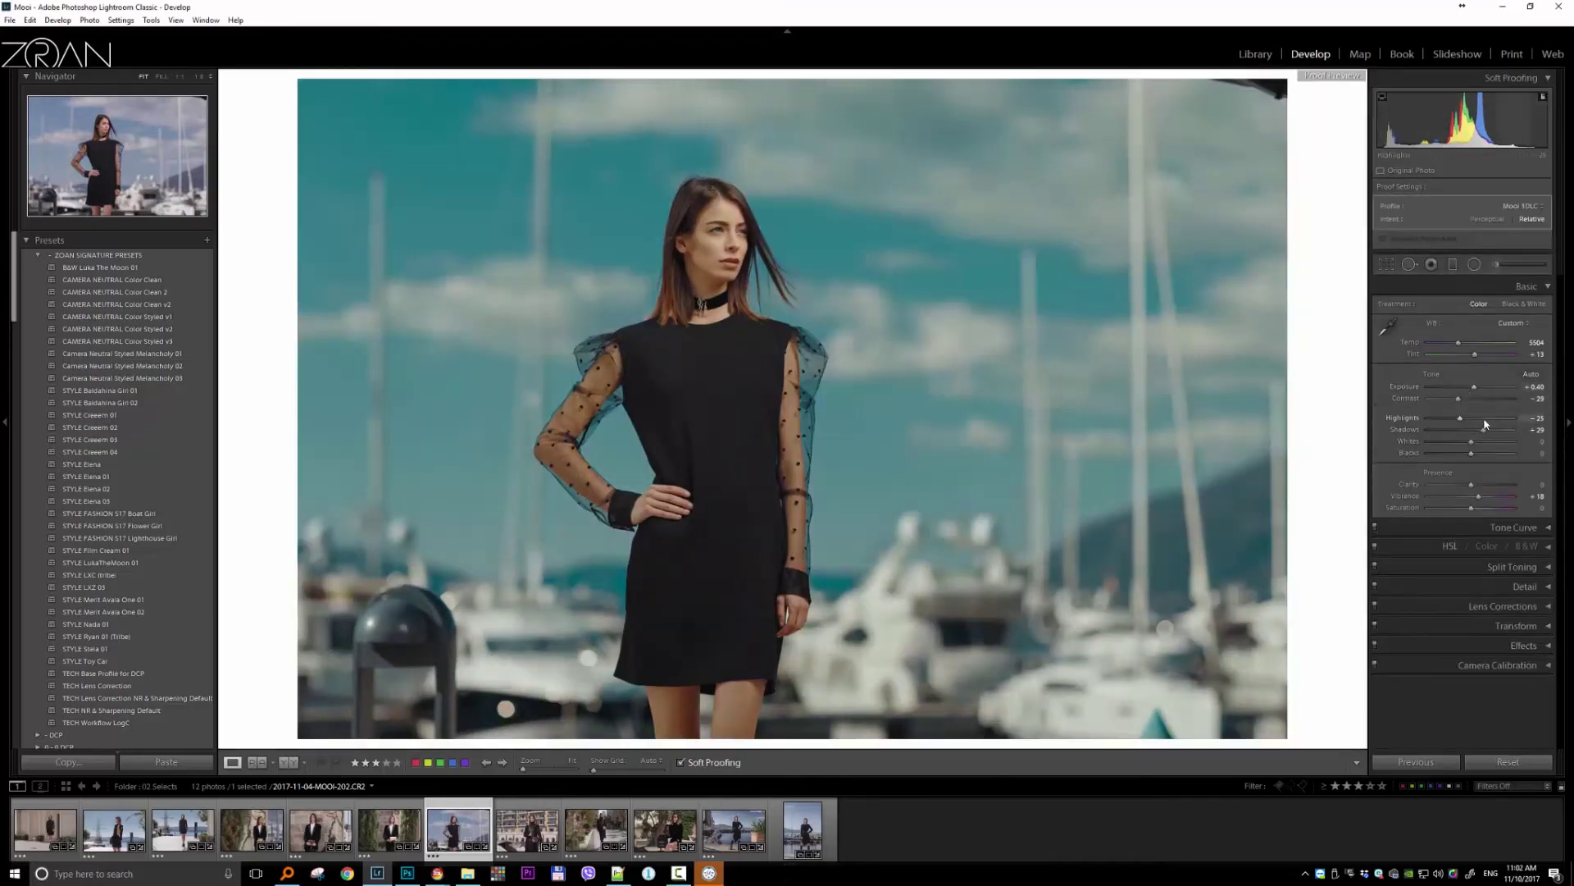
Raise the marina portrait's Shadows to +41 and compare the Perceptual and Relative proofing intents, ending on Relative
left_click_drag(1489, 430, 1498, 430)
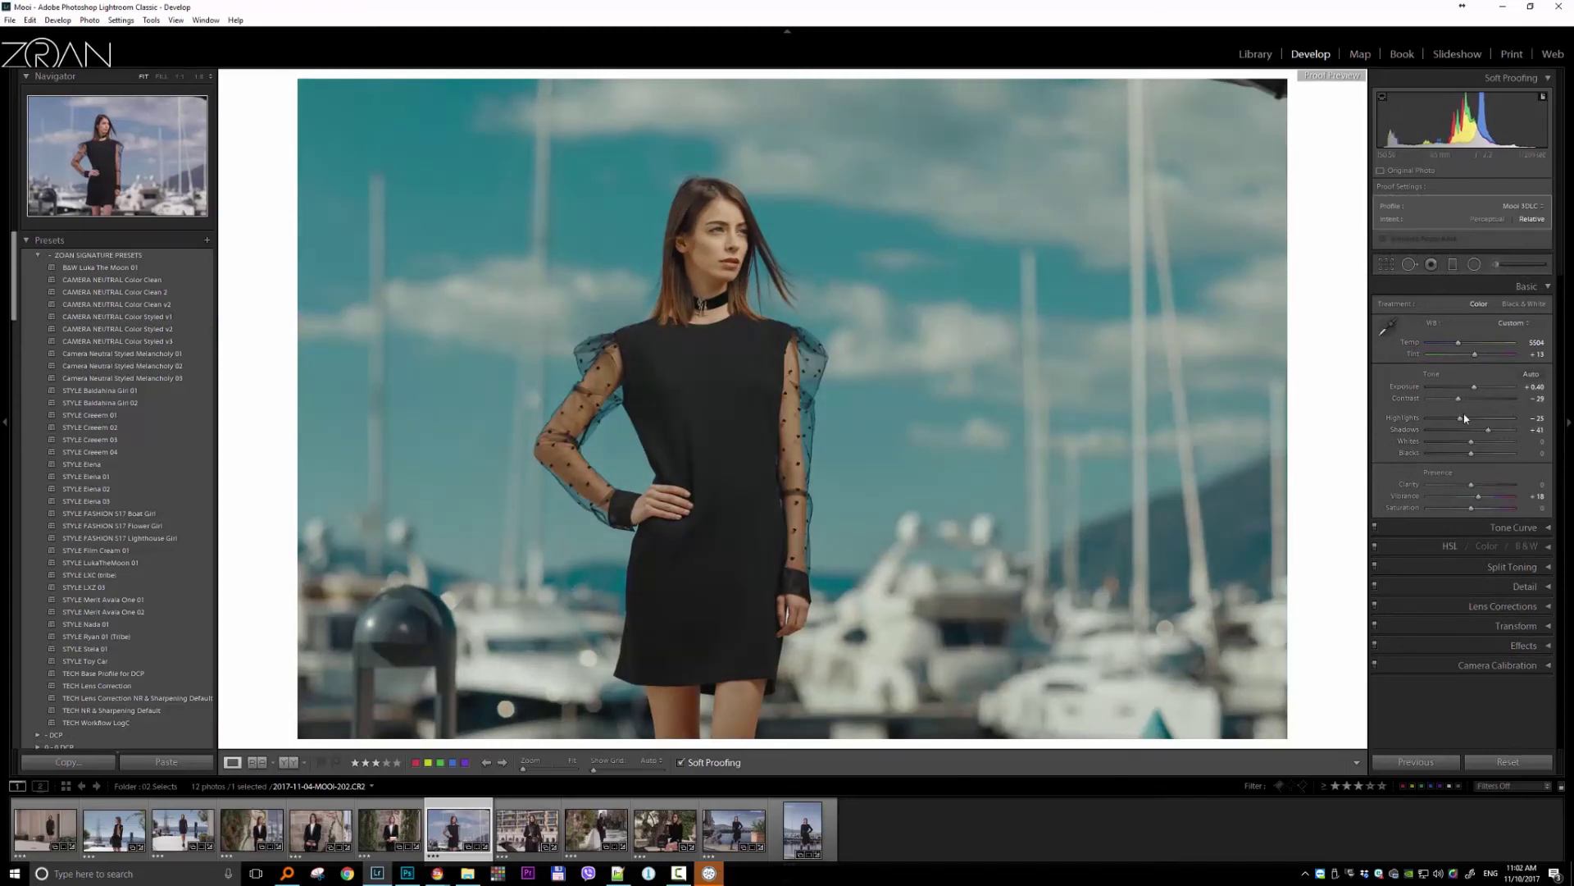
left_click(1481, 225)
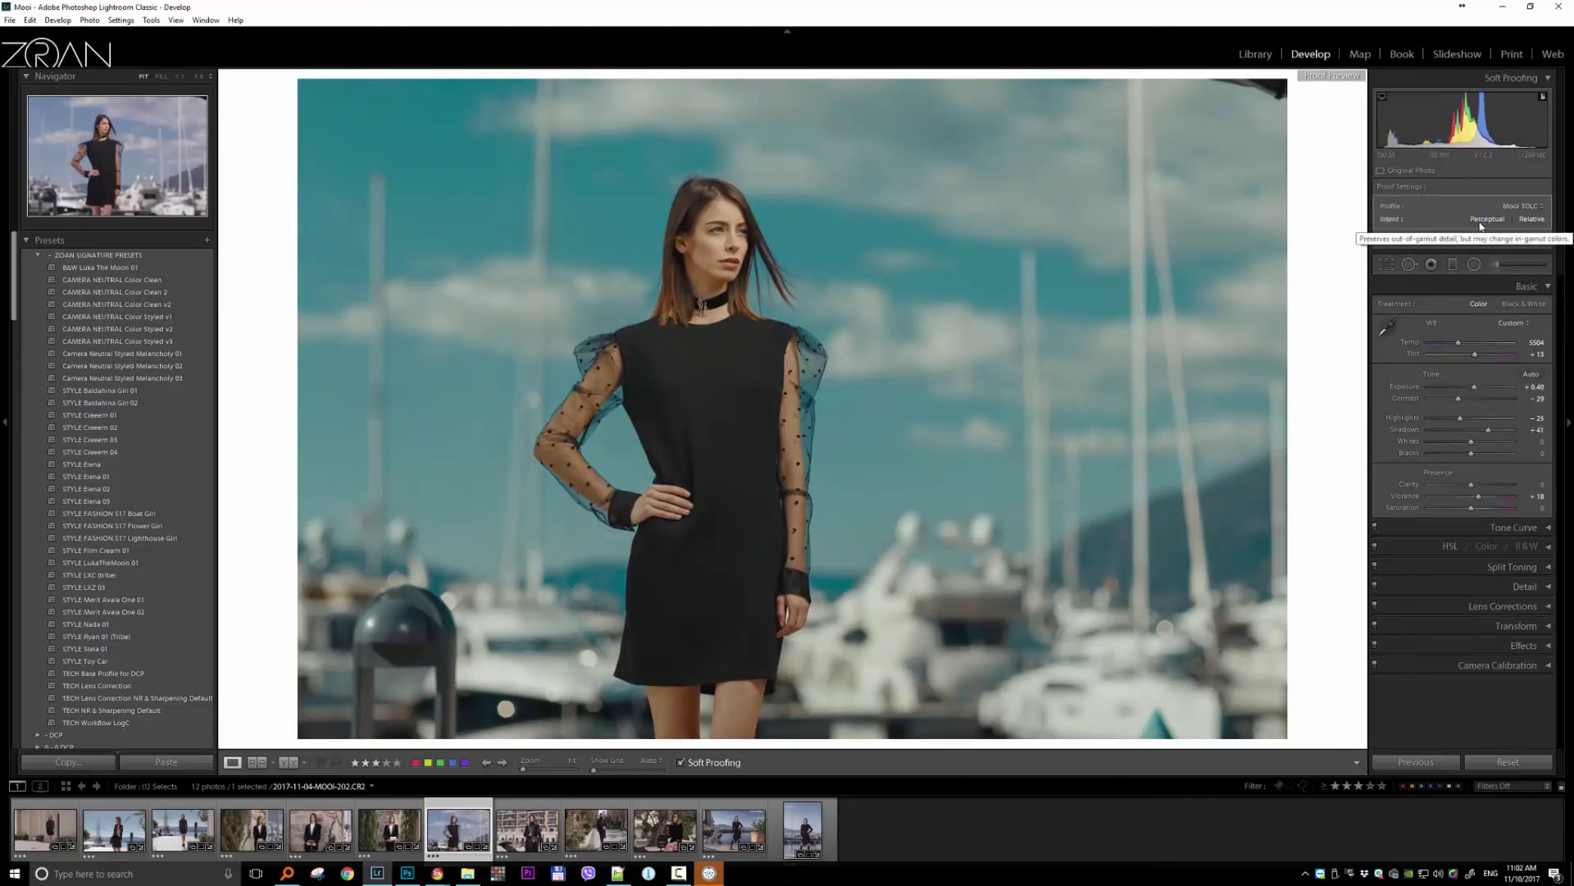
left_click(1530, 219)
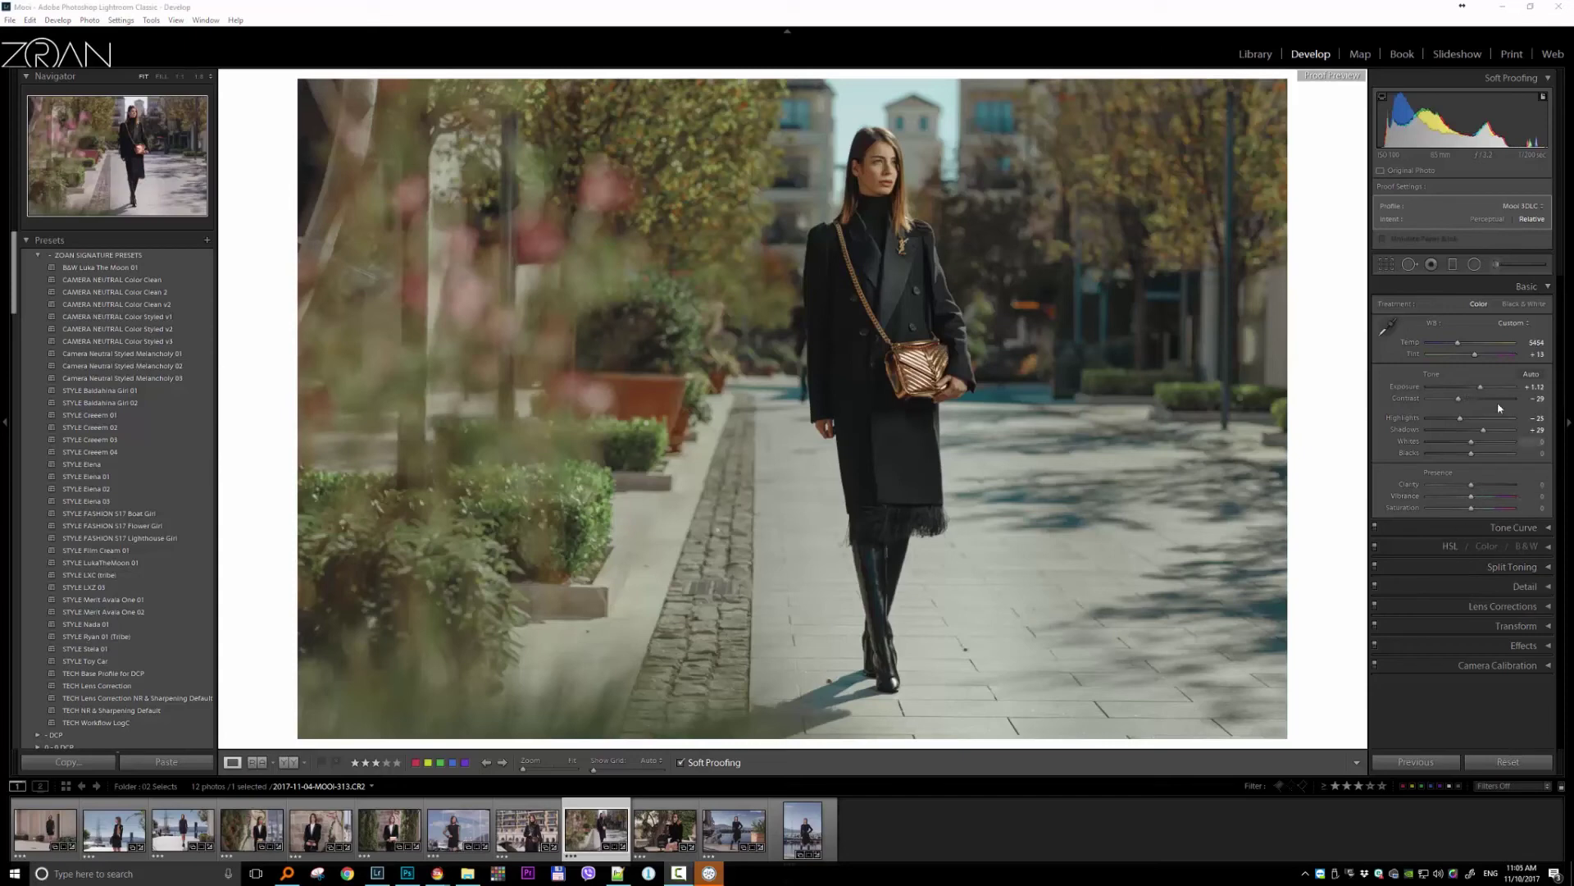
On the photo of the model walking along the paved path, set Vibrance to +12, Shadows to +48 and Exposure to +1.19
left_click(1478, 497)
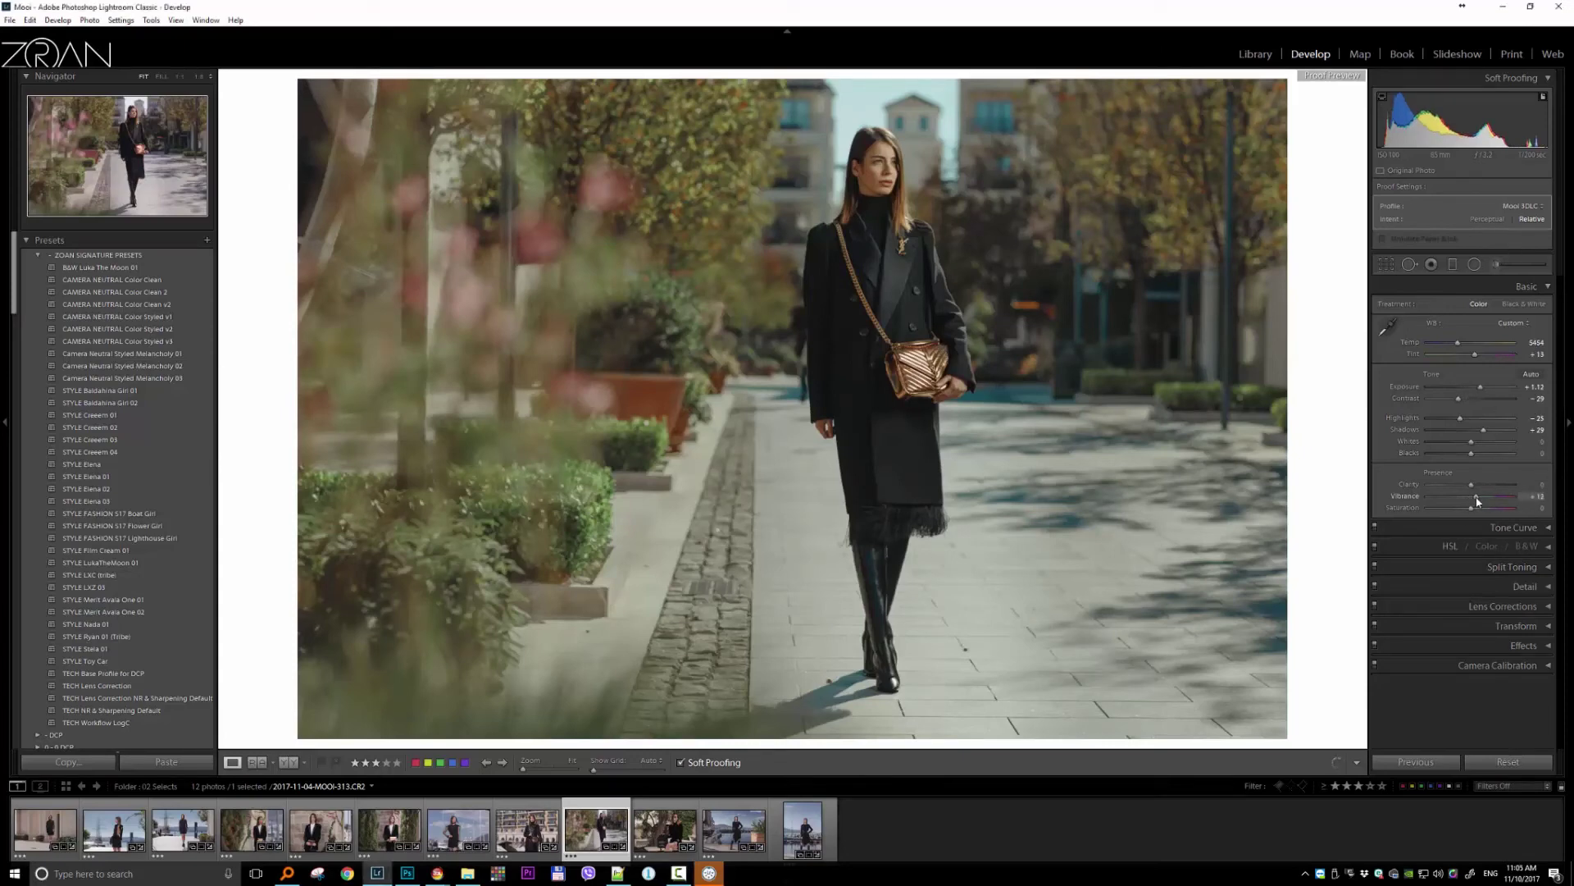
left_click_drag(1488, 428, 1483, 386)
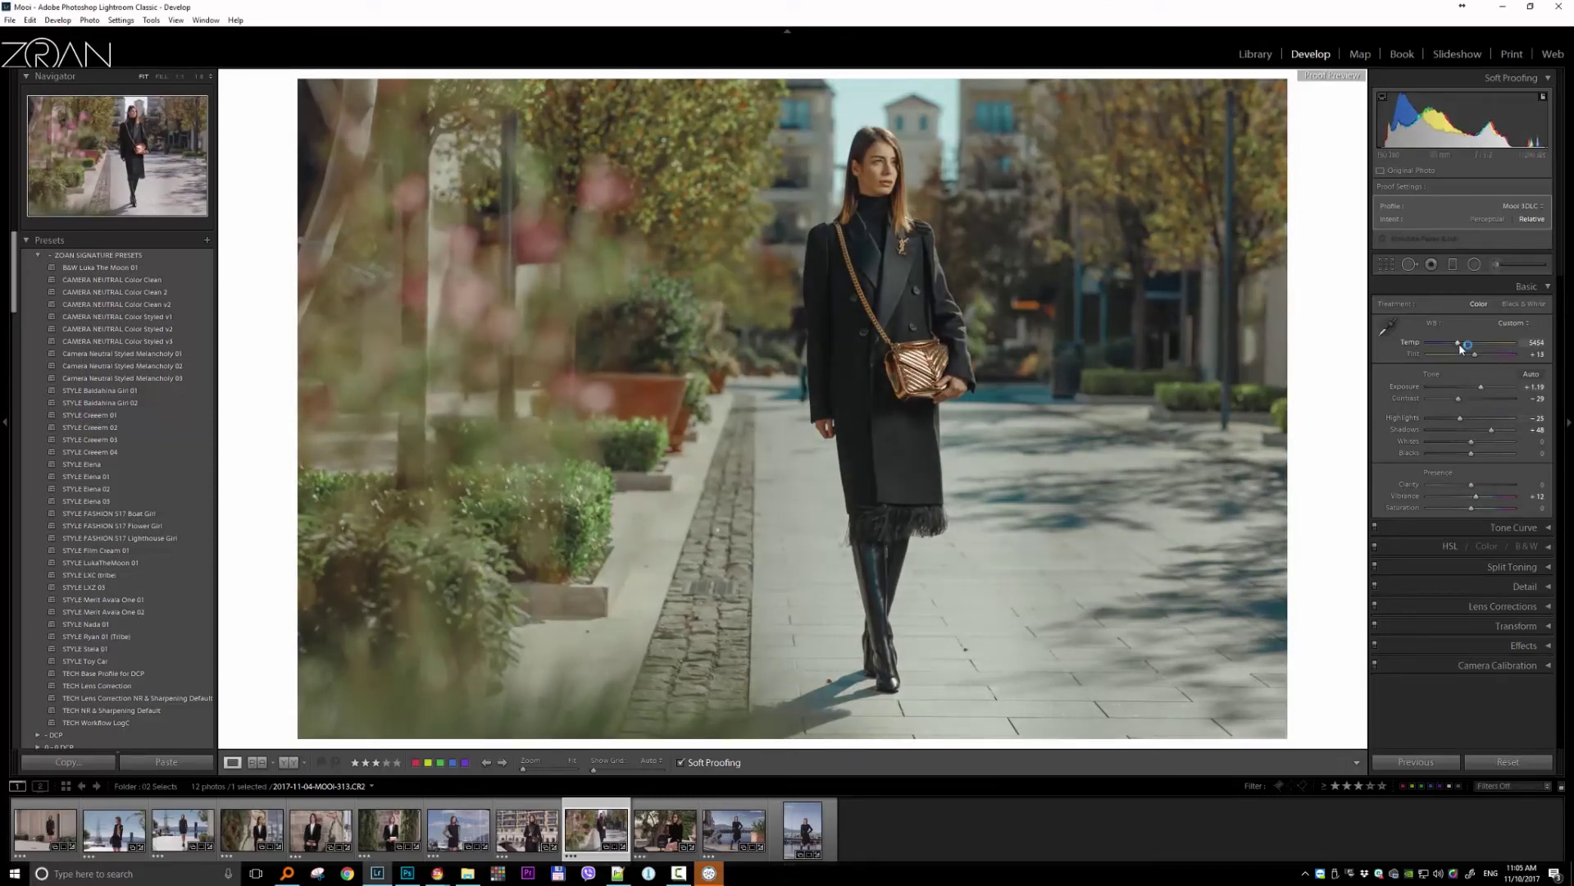
left_click_drag(1460, 347, 1459, 348)
Open the standing harbor photo 2017-11-04-MOOI-381.CR2 and darken its sky with a graduated filter using Contrast 18 and a Color range mask
left_click(723, 835)
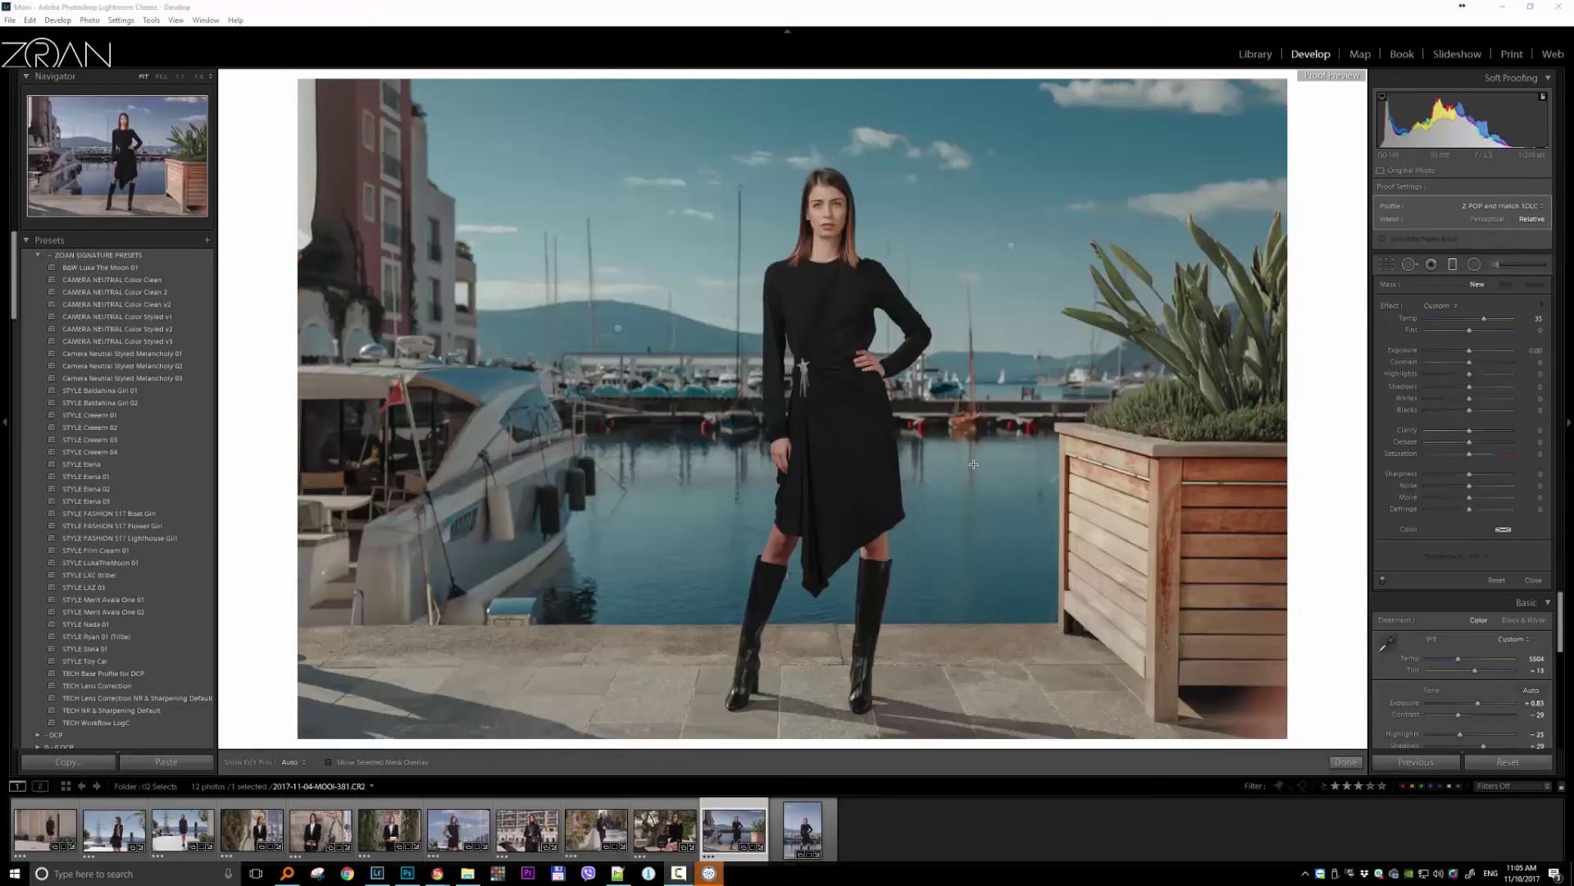
left_click(1012, 247)
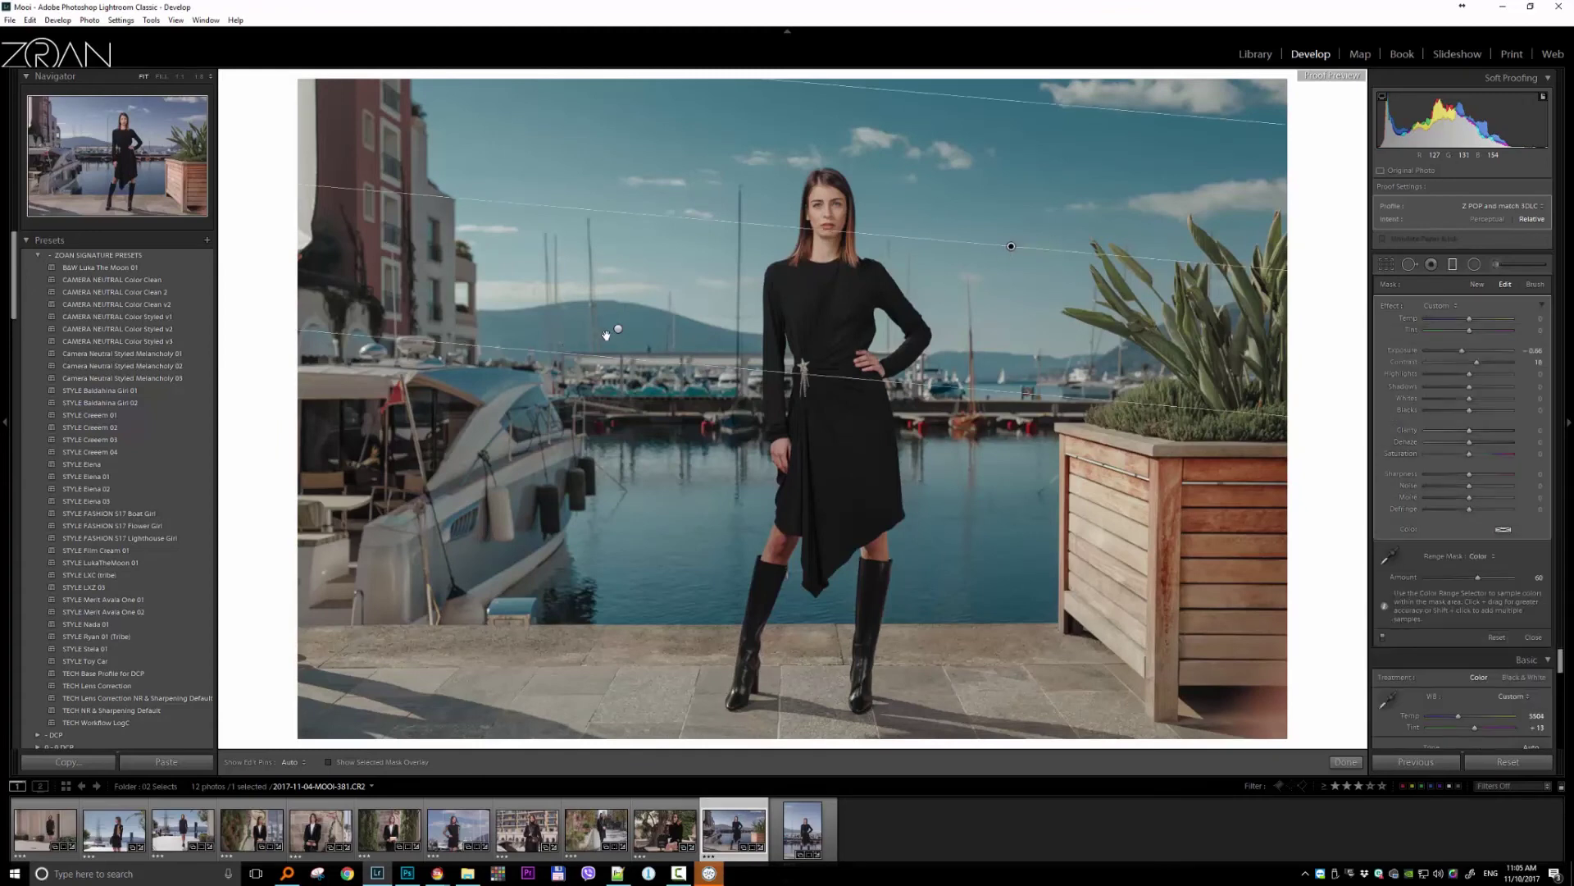
left_click(1532, 637)
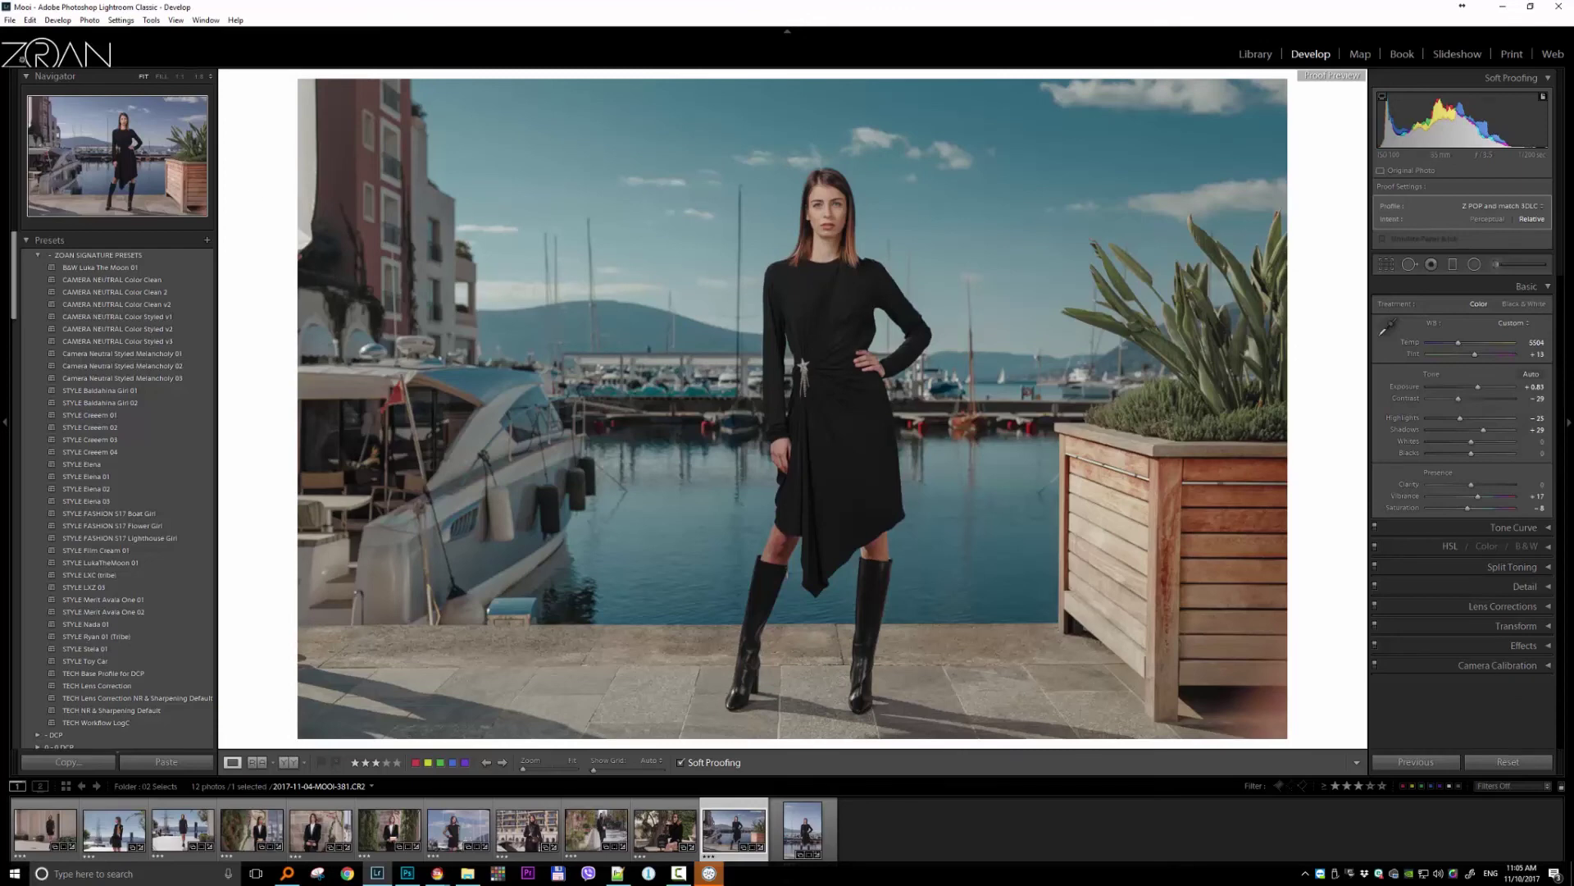
Turn soft proofing off and export all the photos in the filmstrip to the LR EXPORT folder as TIFF
key("ctrl+a")
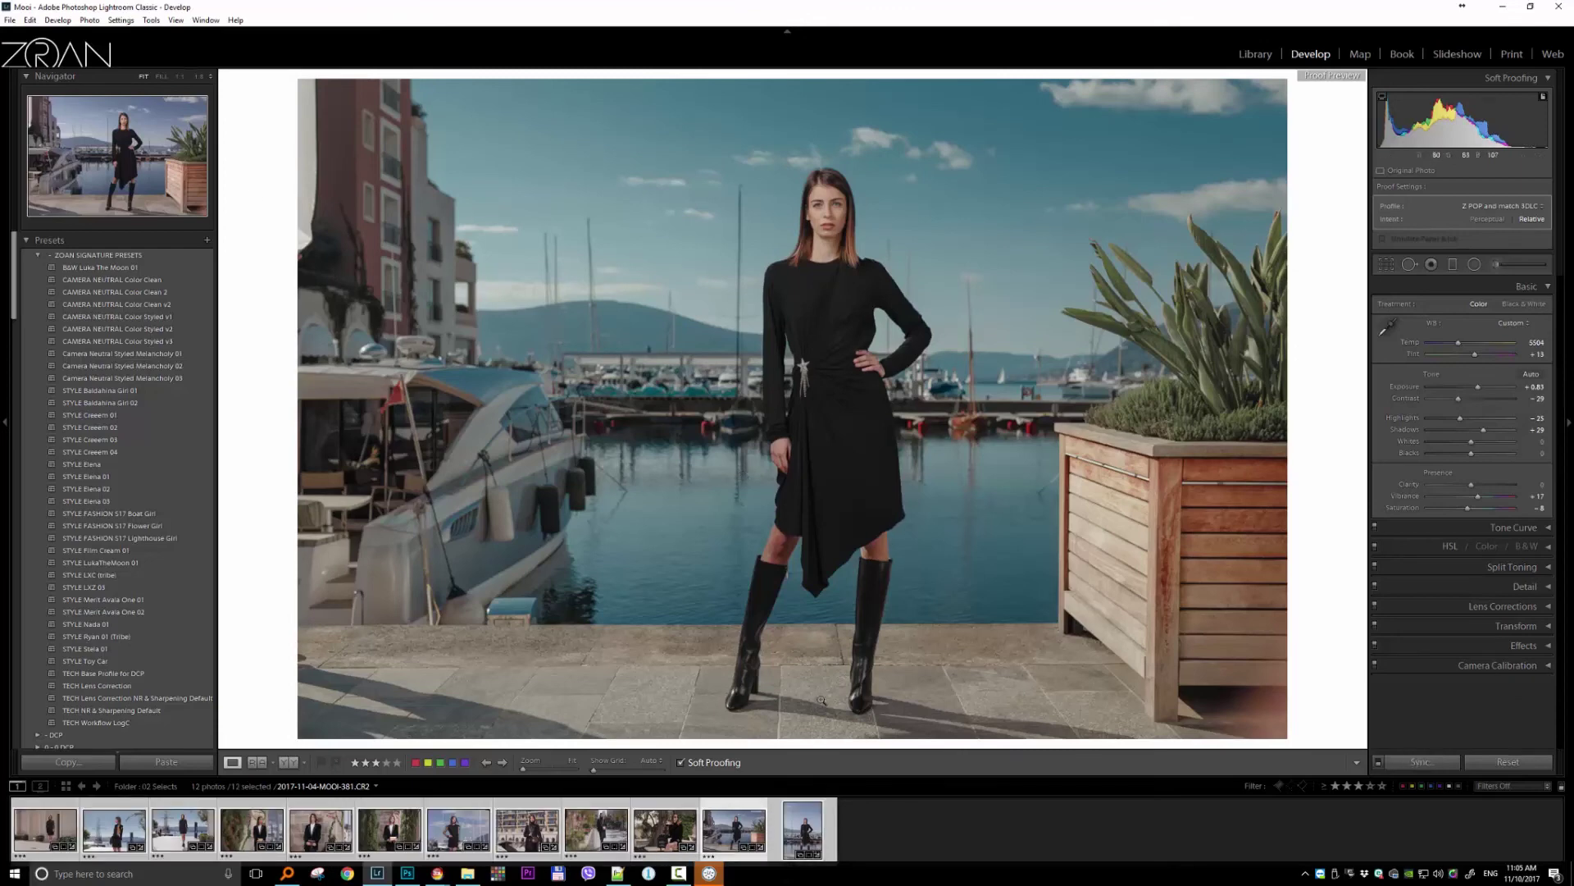
left_click(725, 764)
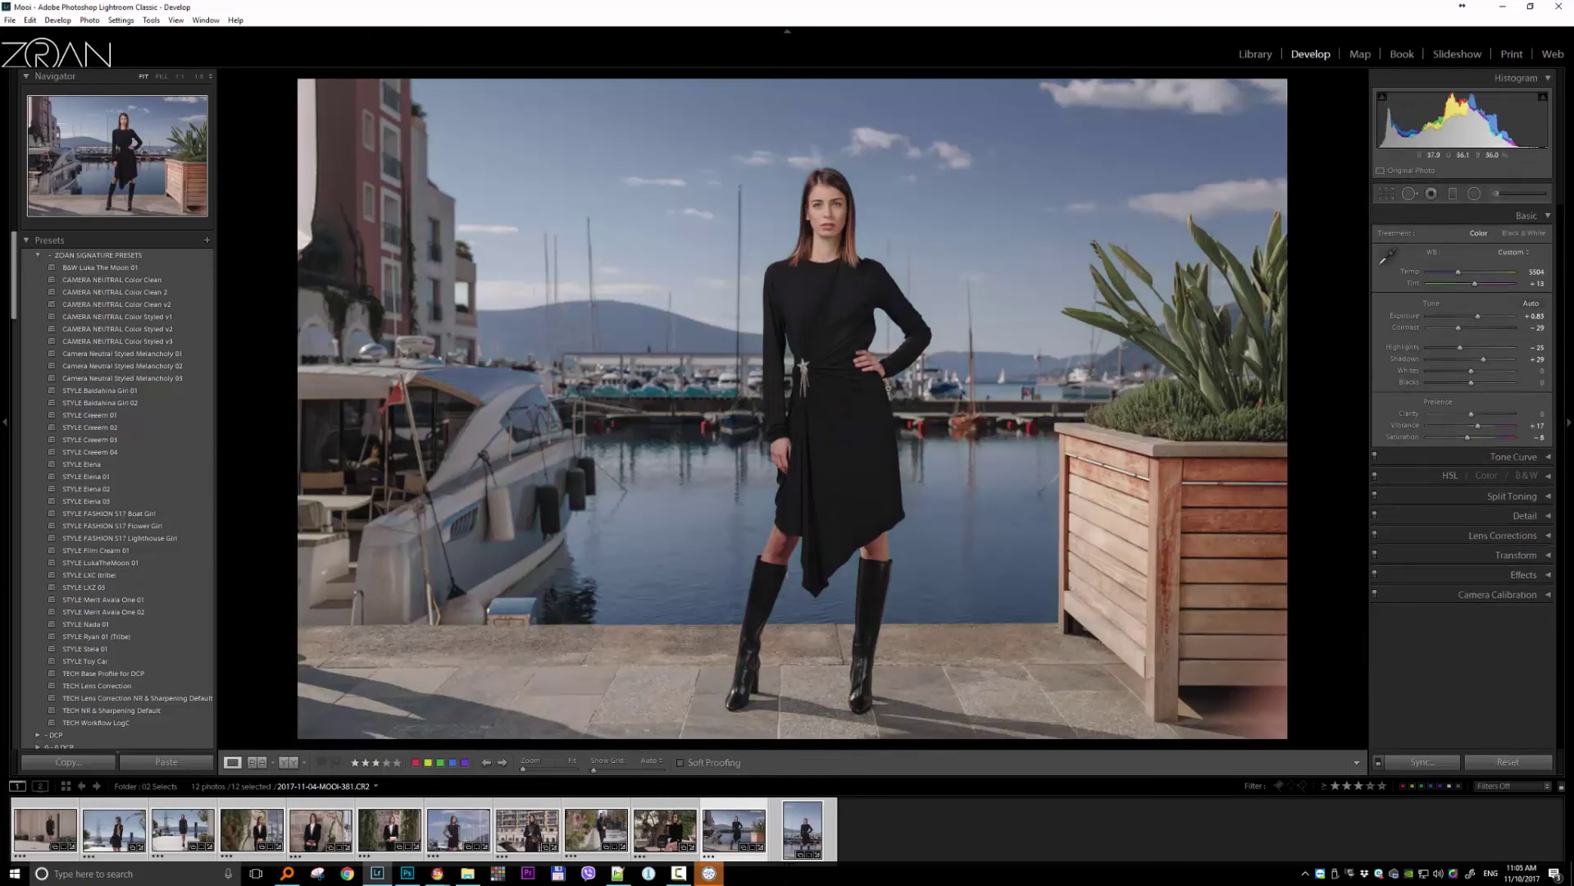
left_click(10, 20)
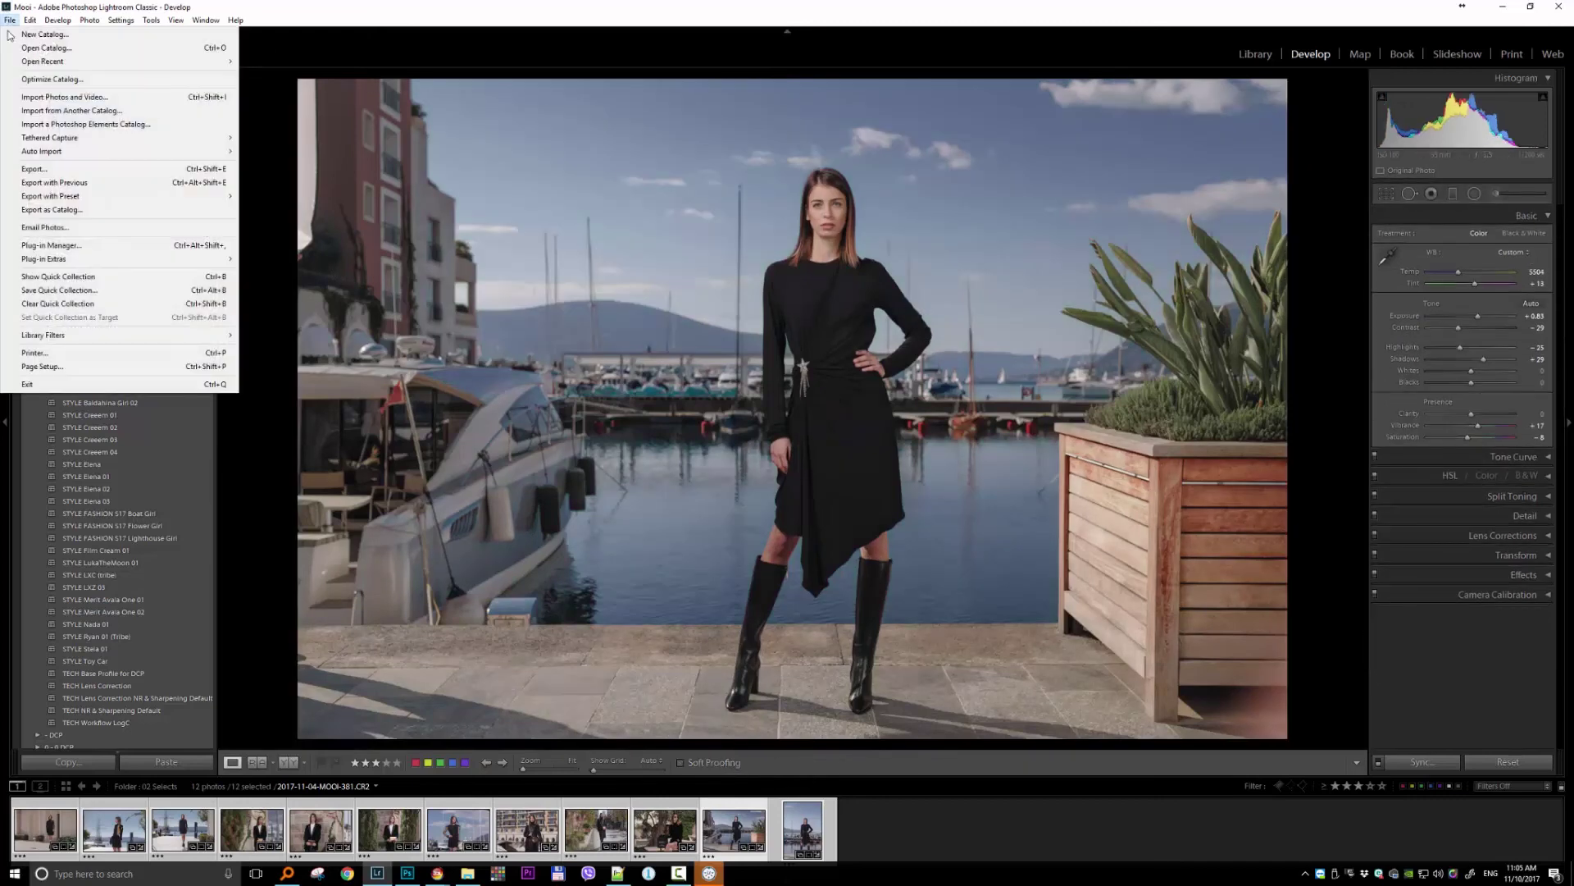
left_click(57, 168)
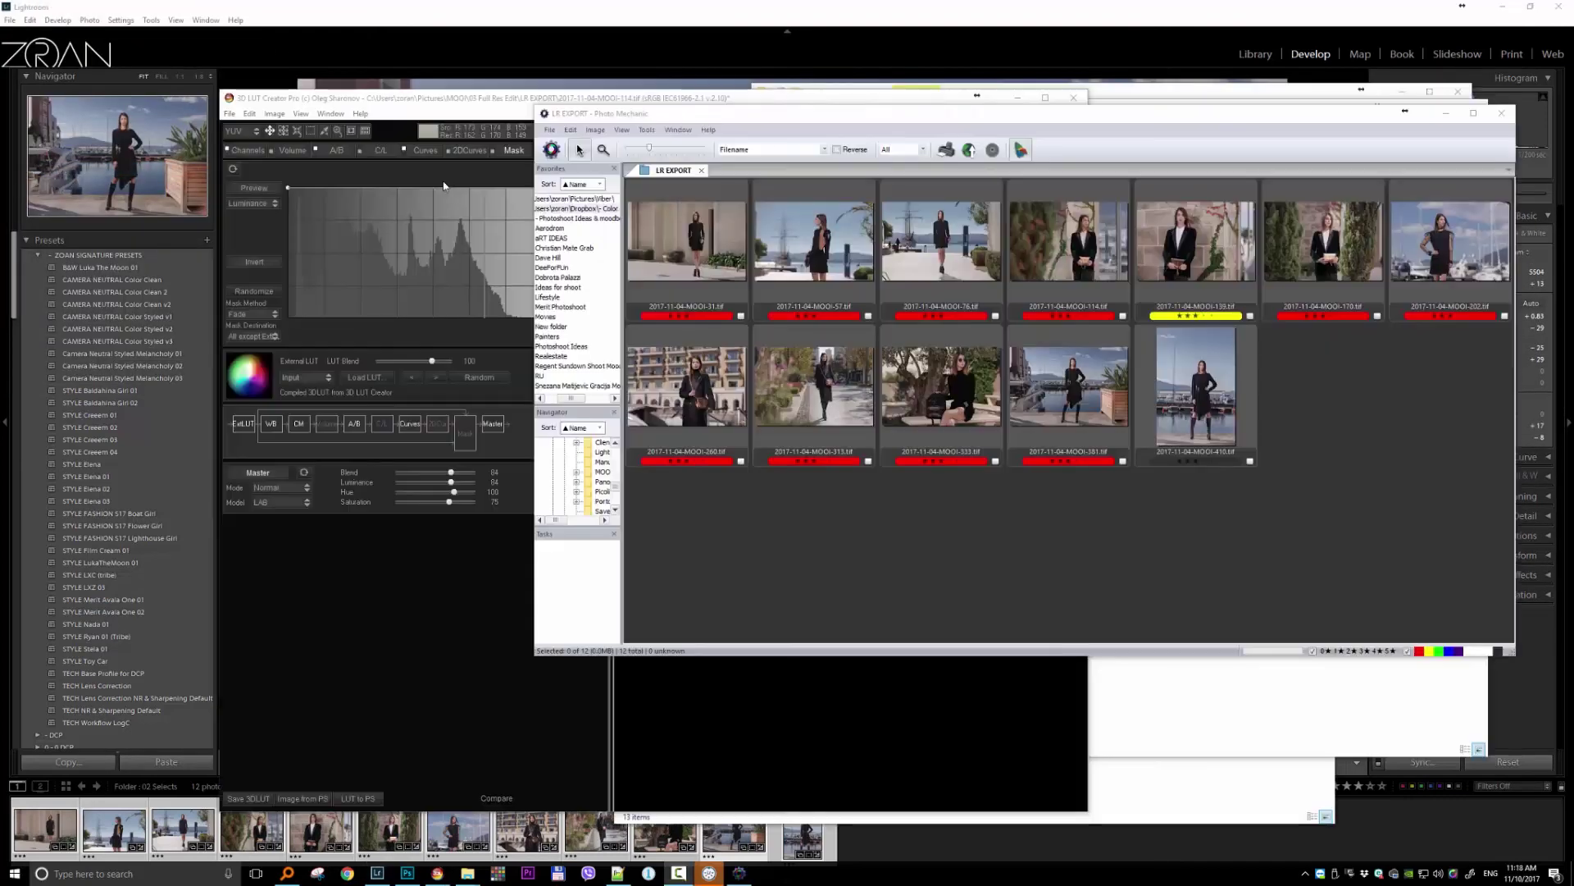
Switch to 3D LUT Creator and batch process the LR EXPORT folder with the LUT into a Processed subfolder as original-size JPGs
left_click(346, 104)
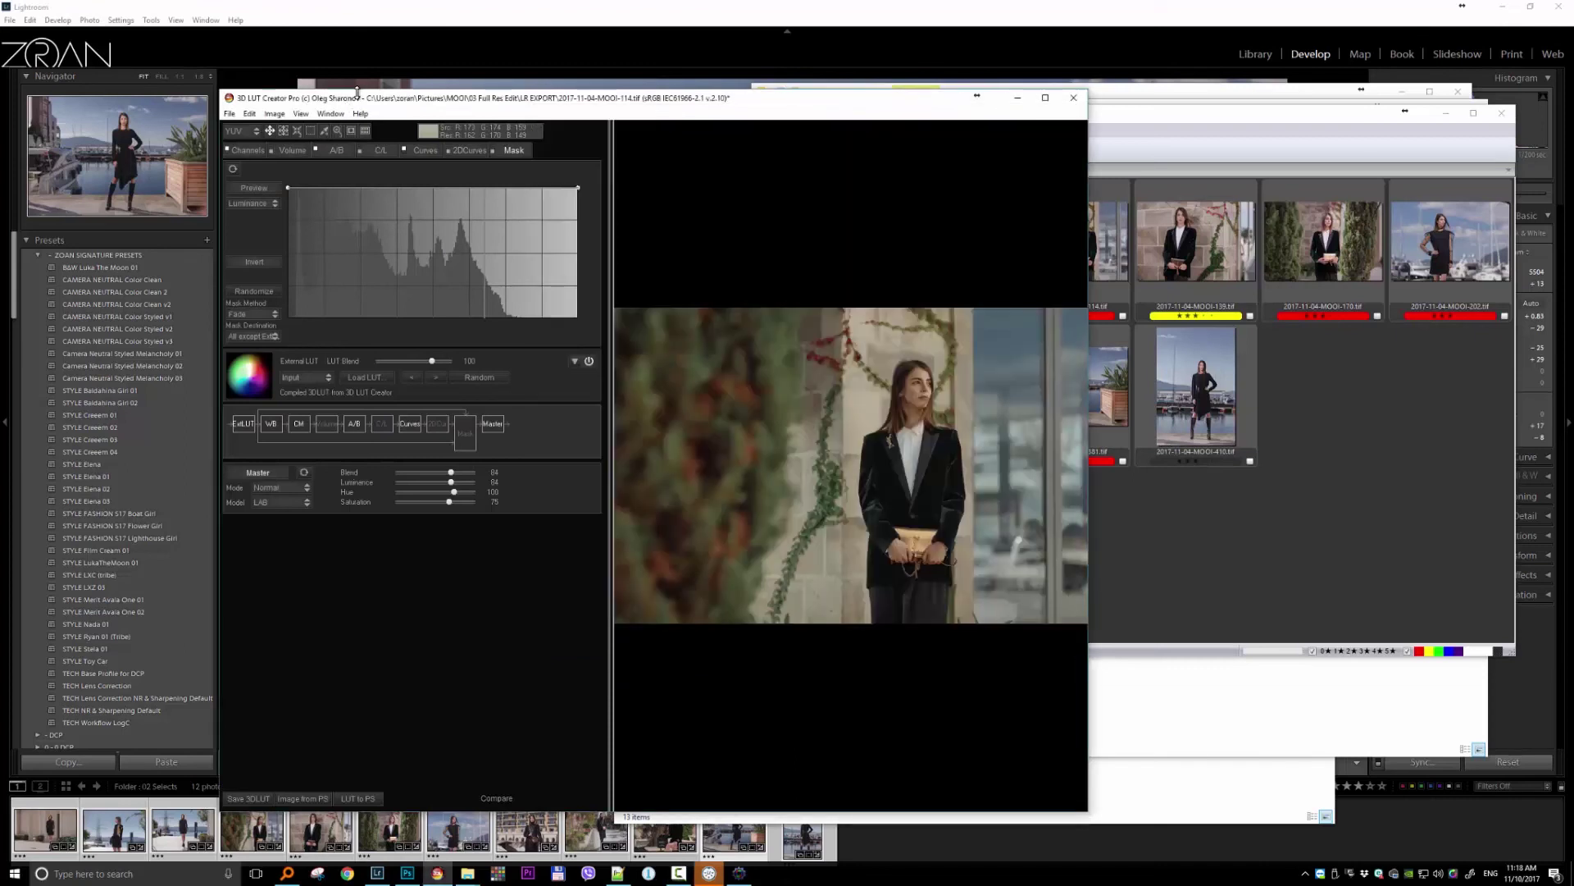
left_click(231, 113)
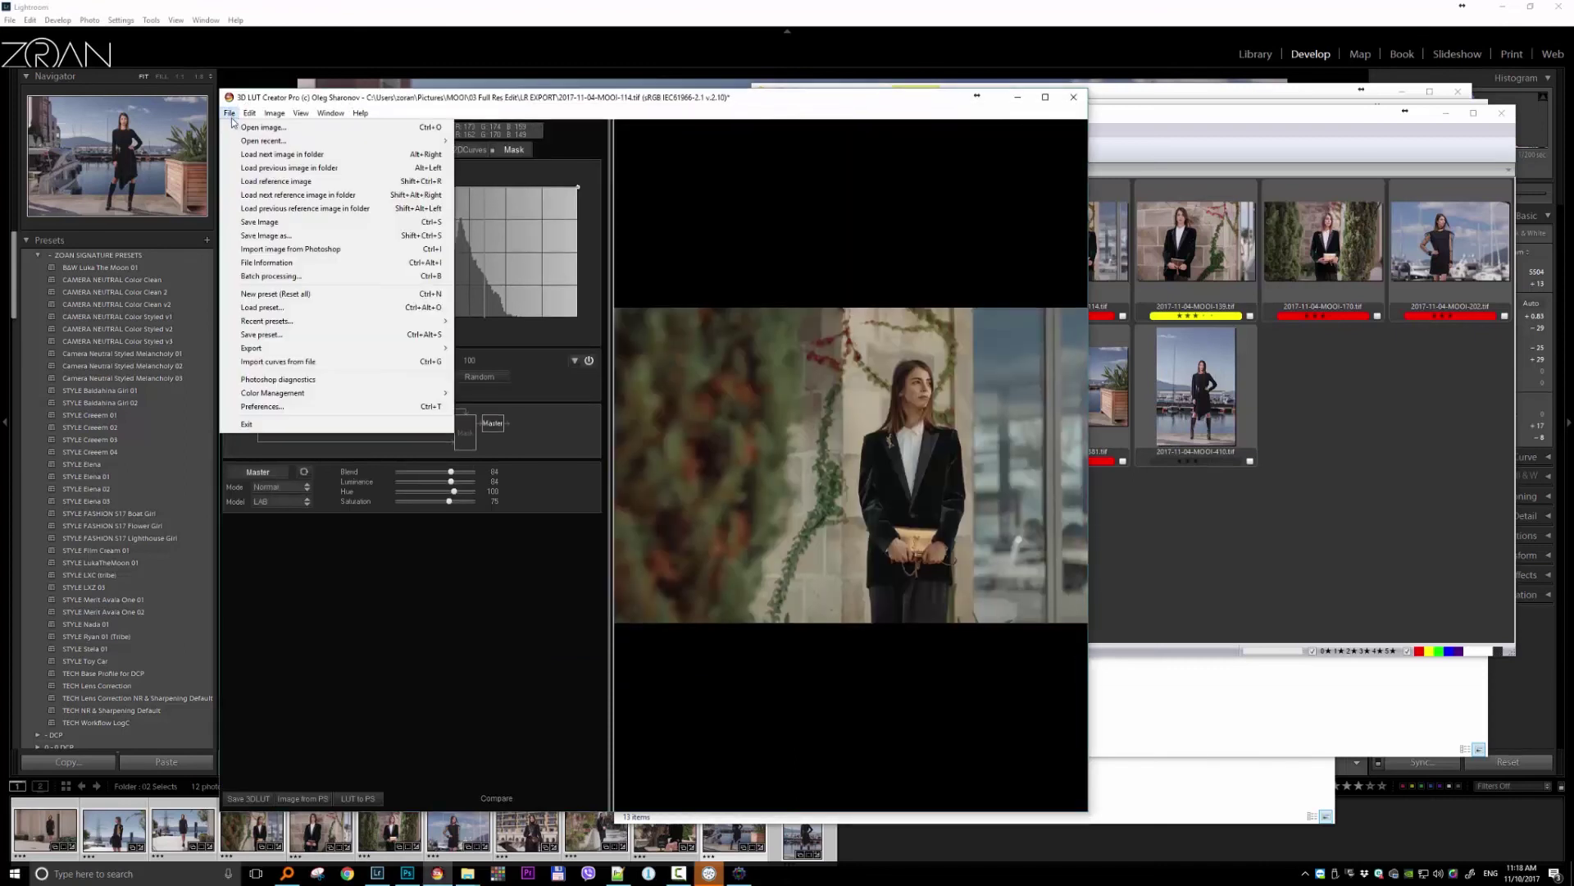
left_click(291, 278)
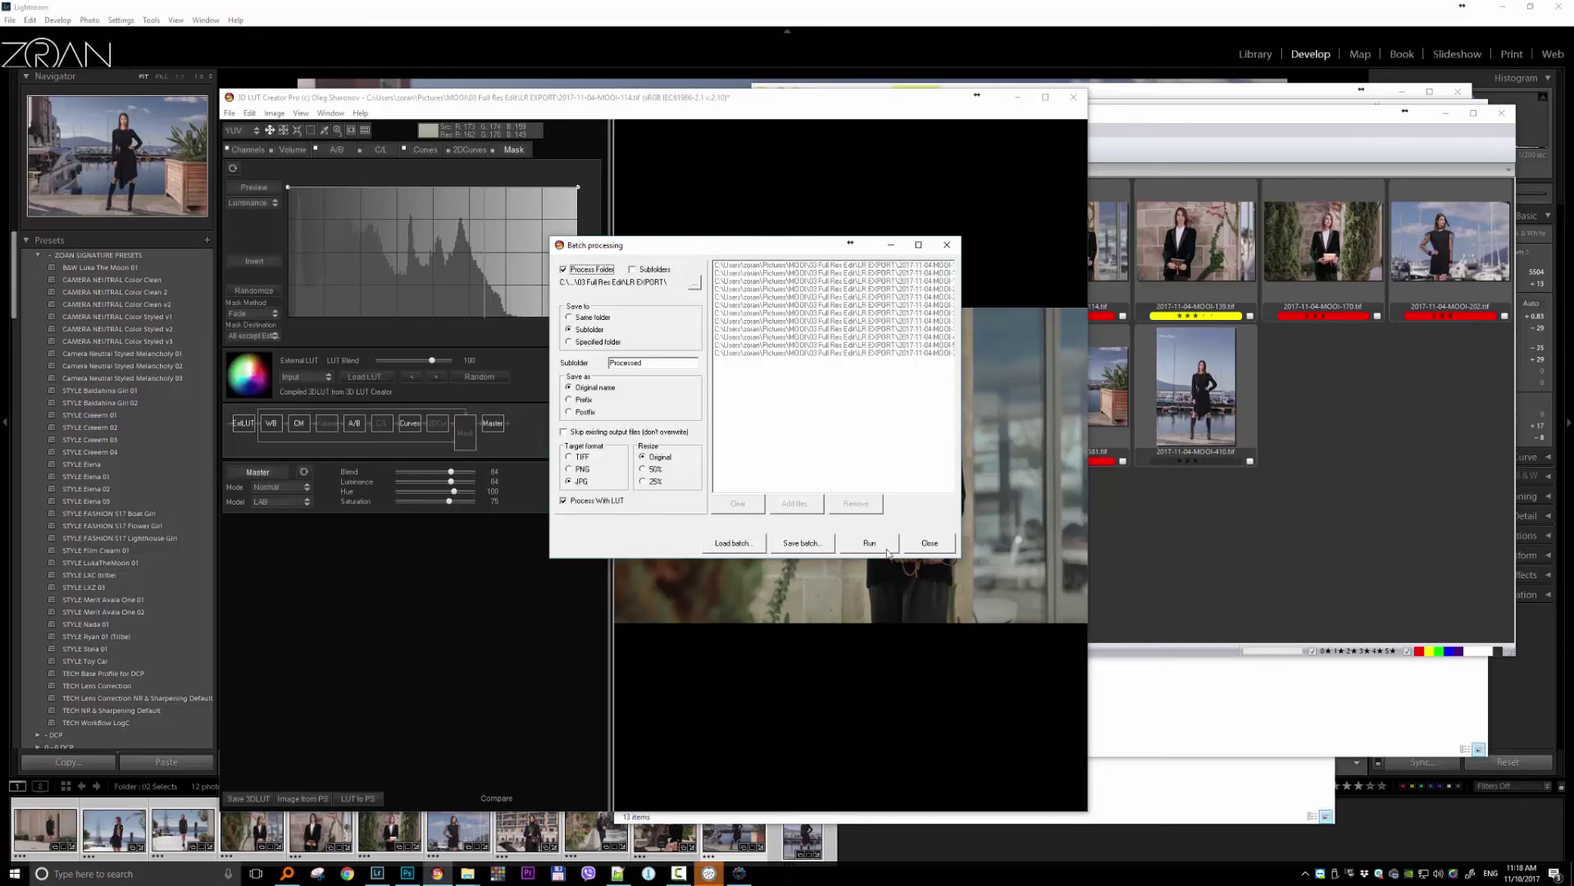
Switch to Photo Mechanic, review the graded JPGs in the Processed folder in full-size preview, and close the preview and the program
left_click(1296, 422)
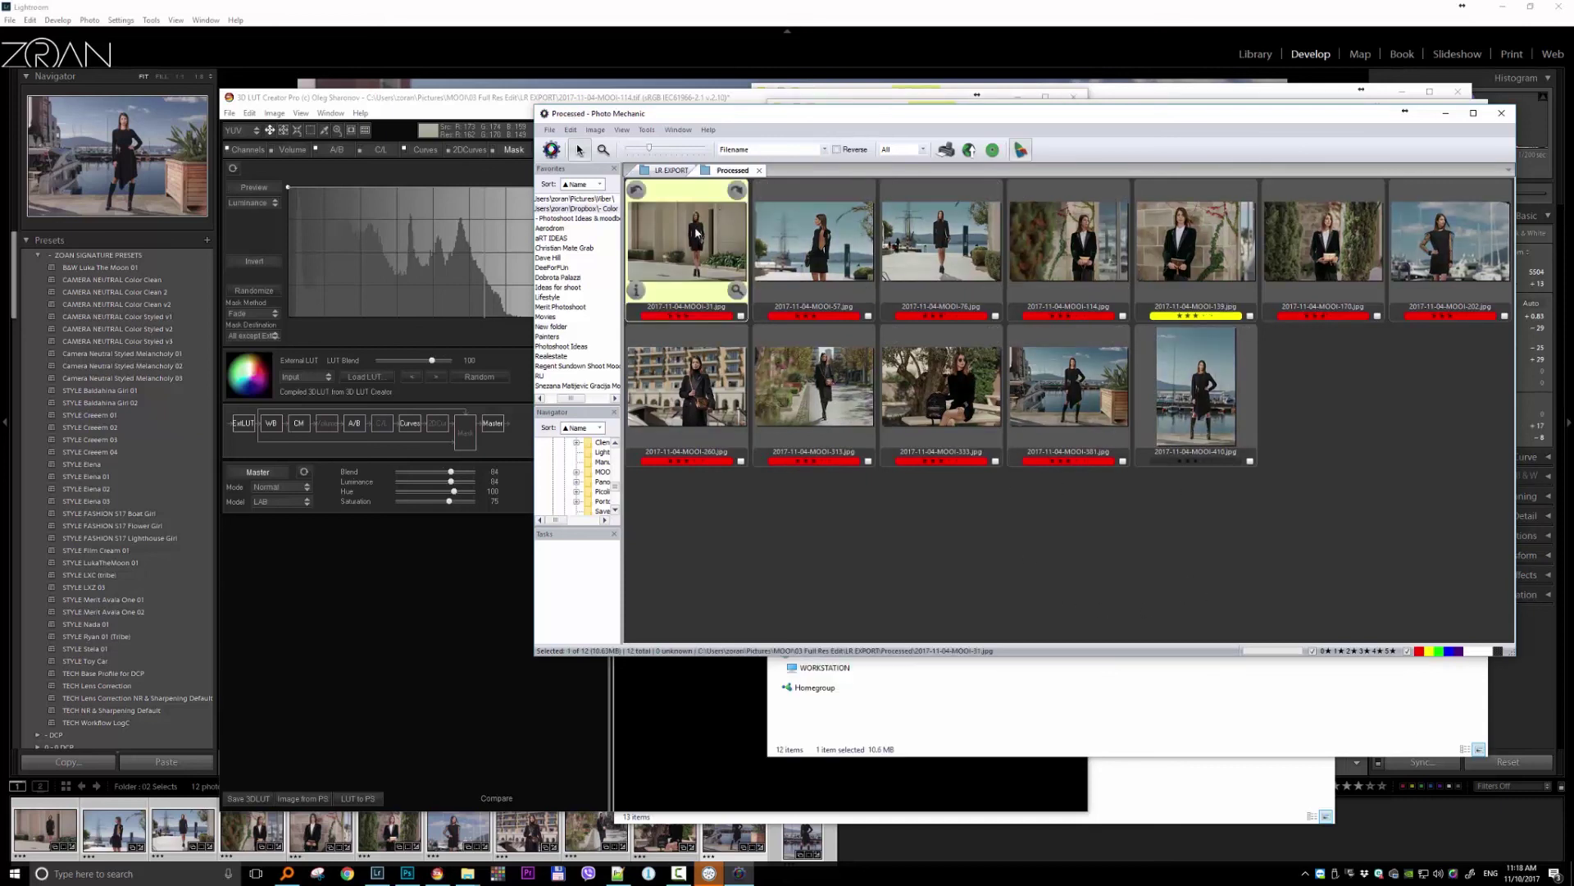
double_click(695, 232)
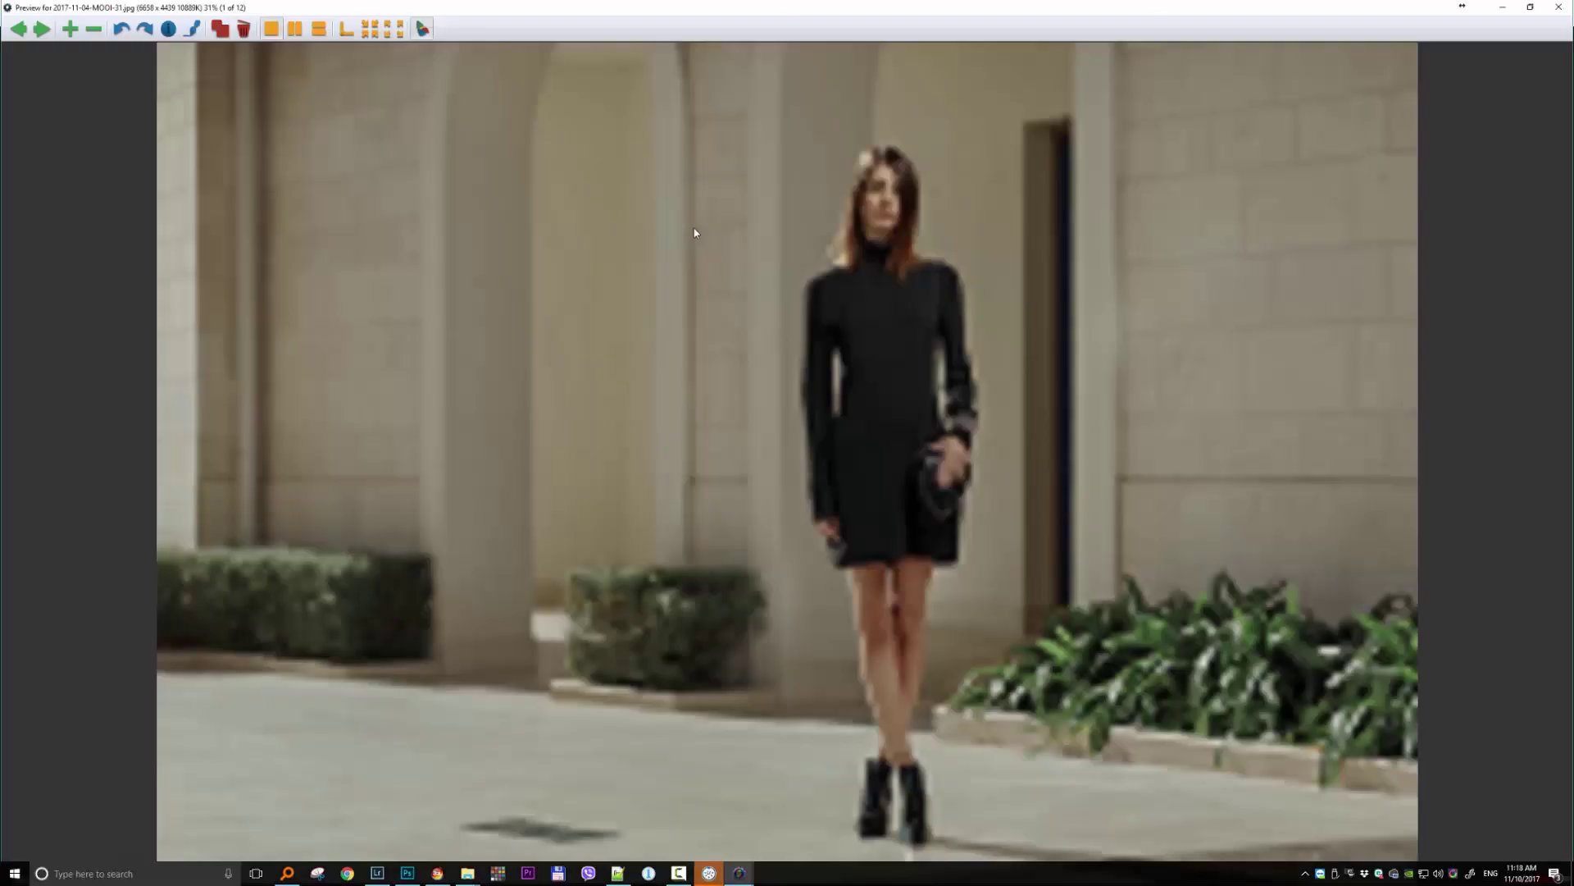
key("Right")
key("Right")
key("Right")
key("Right")
key("Right")
key("Right")
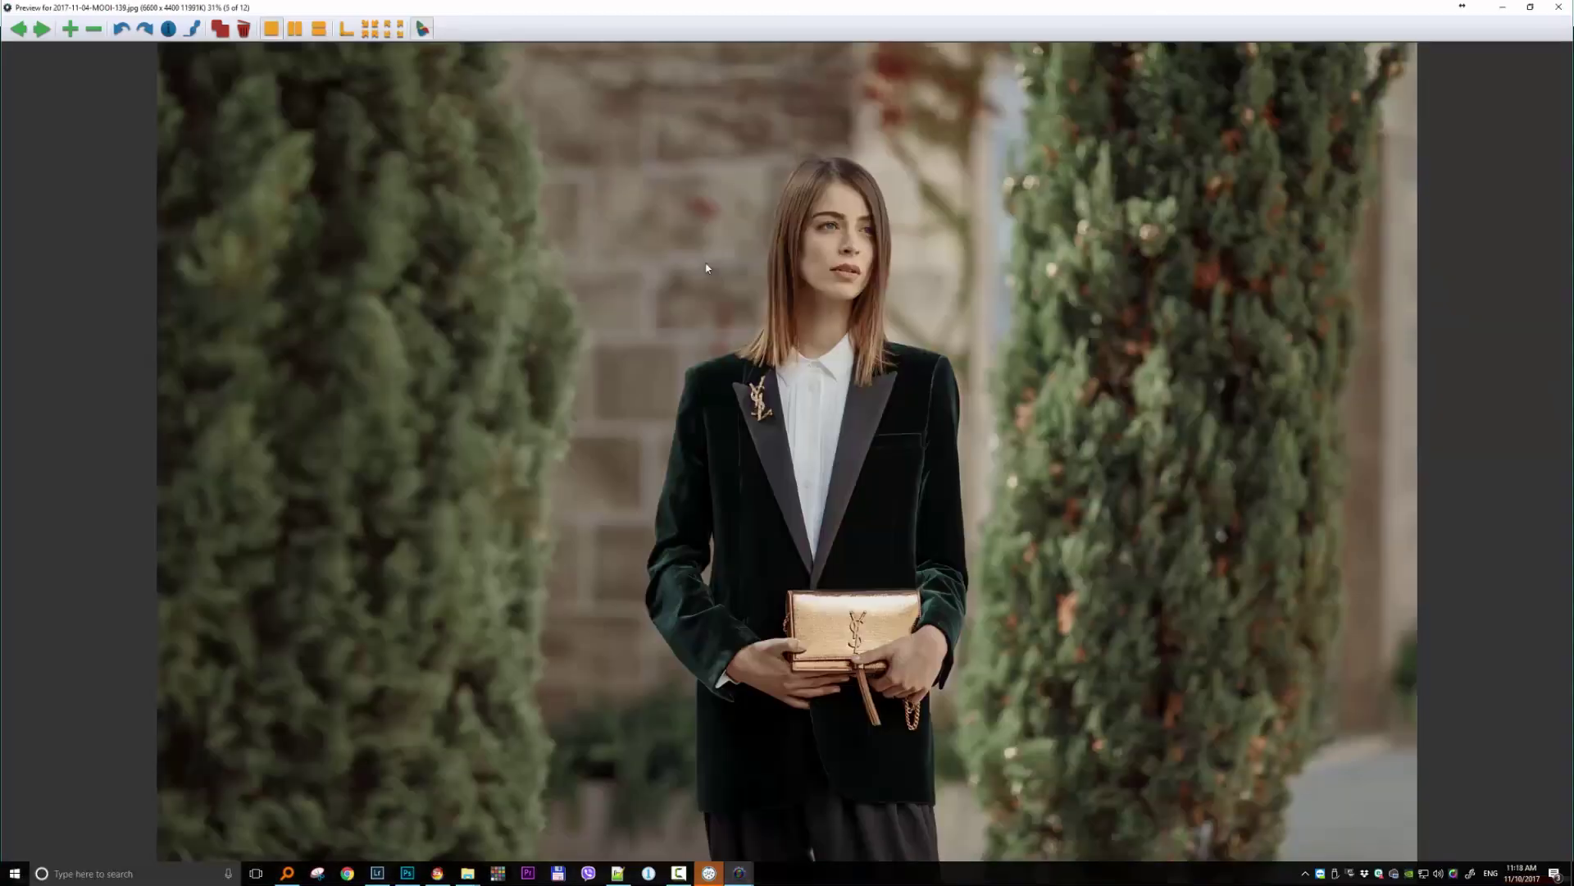
key("Right")
key("Right")
key("Right")
key("Right")
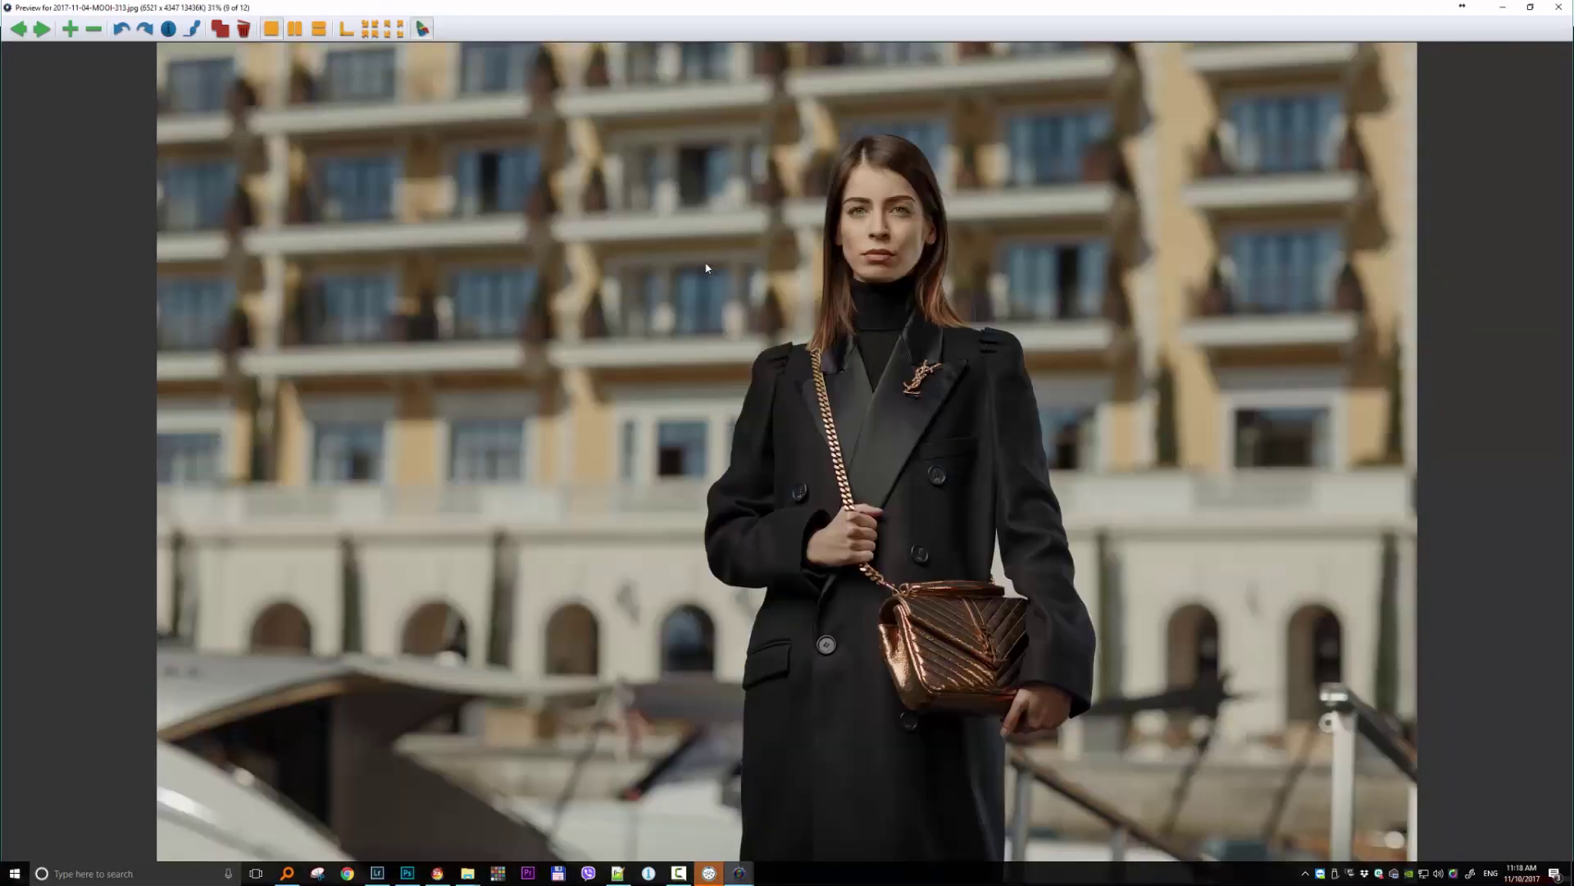
key("Right")
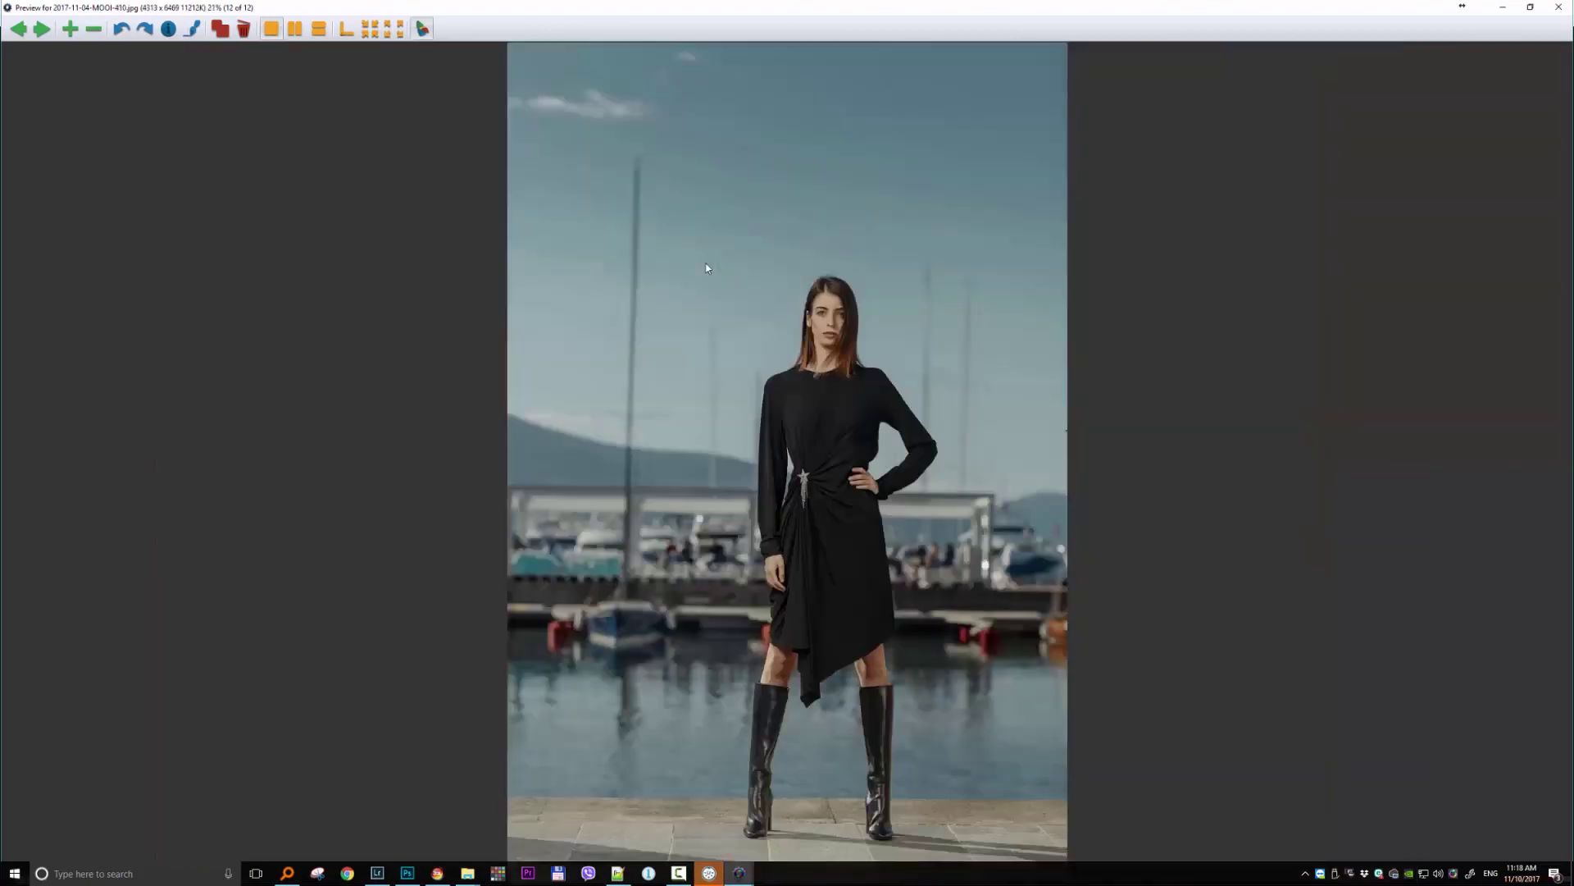
key("Left")
key("Left")
key("Left")
key("Left")
key("Left")
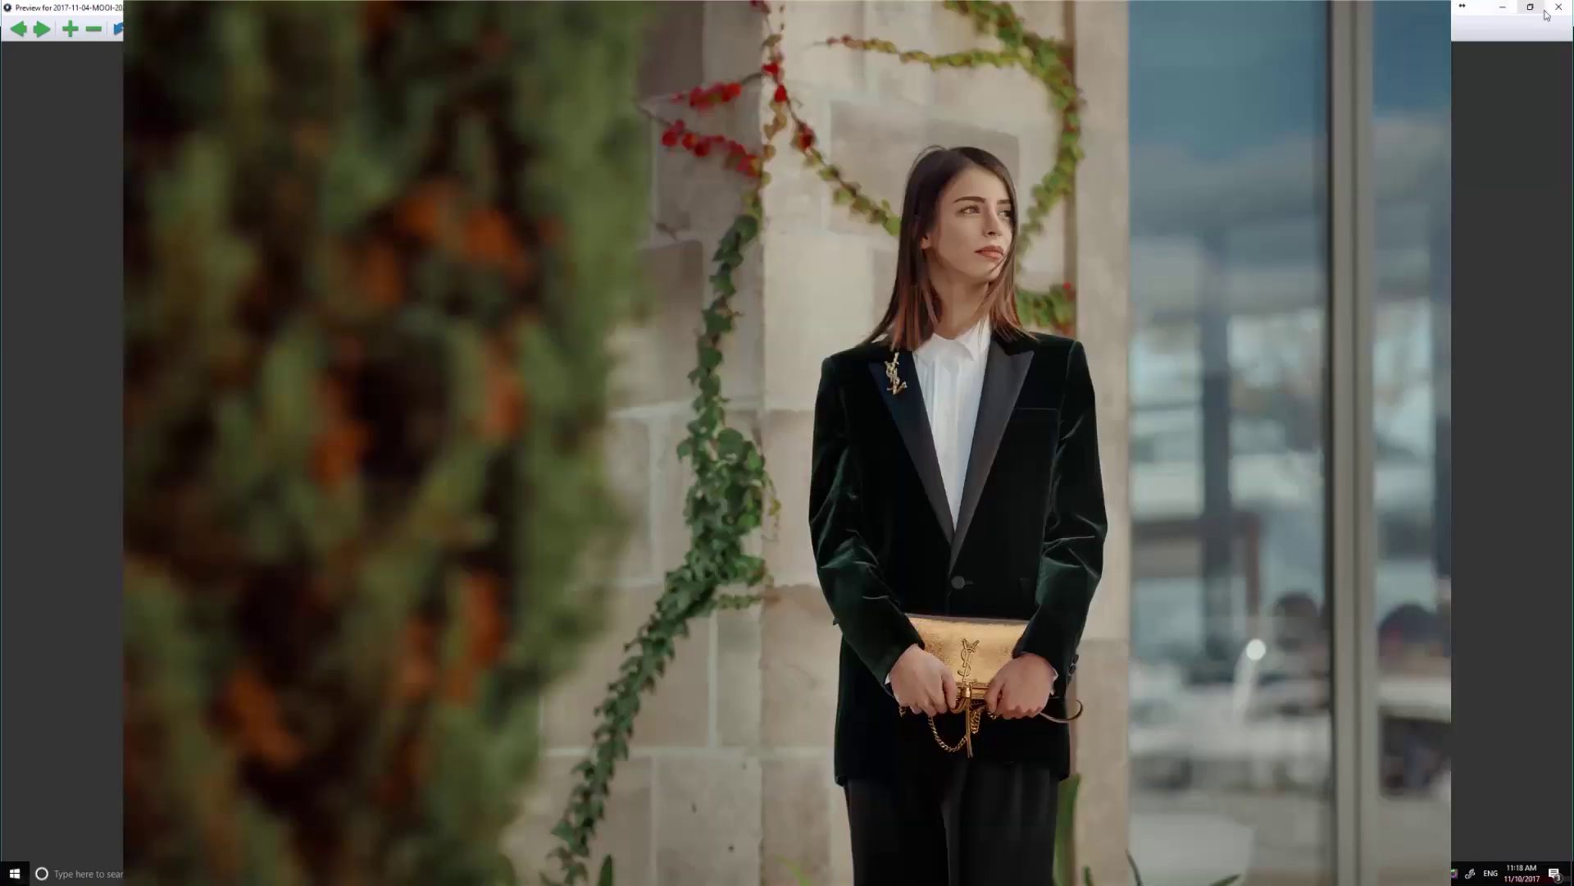
left_click(1558, 6)
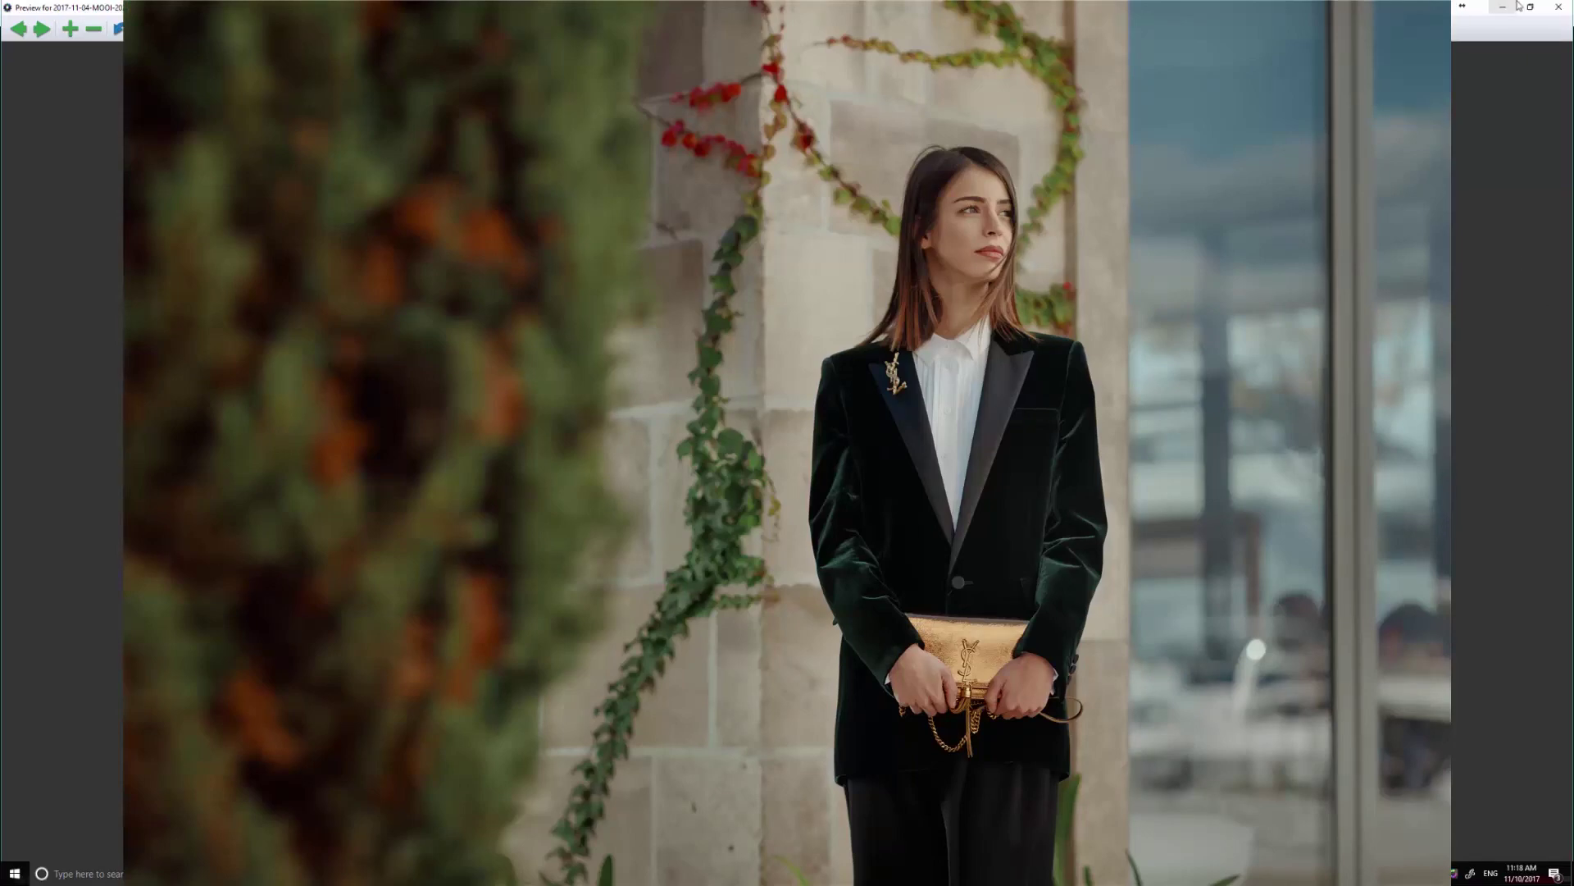
left_click(1558, 6)
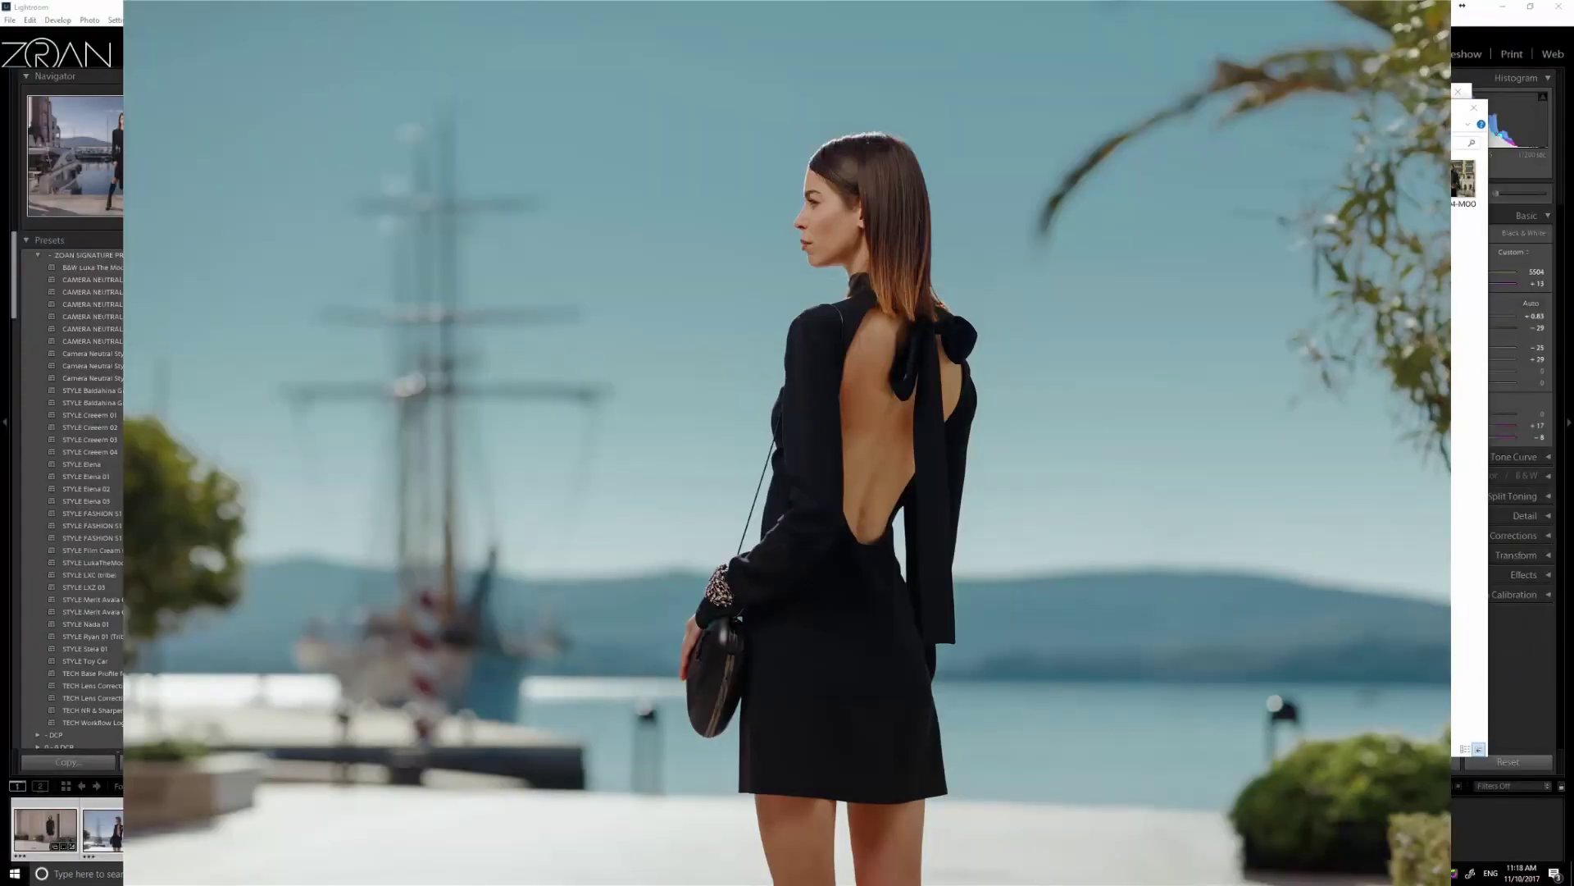